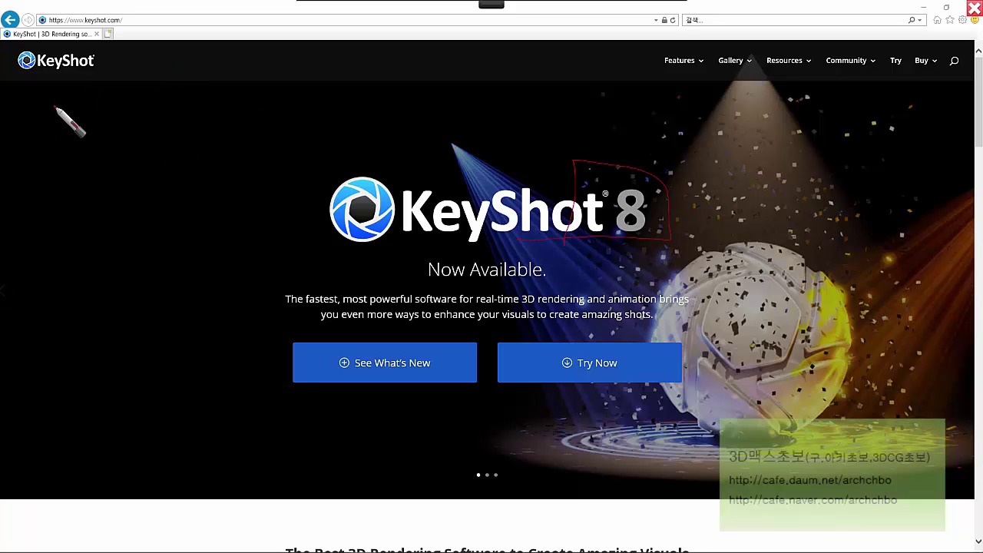
Step: Handwrite the note "키샷: 렌더링 프로그램" with "모델링 X" beneath it, underlined and followed by a downward arrow
{"action": "mouse_move", "coordinate": [48, 109]}
{"action": "left_mouse_down"}
{"action": "mouse_move", "coordinate": [79, 103]}
{"action": "mouse_move", "coordinate": [102, 130]}
{"action": "left_mouse_up"}
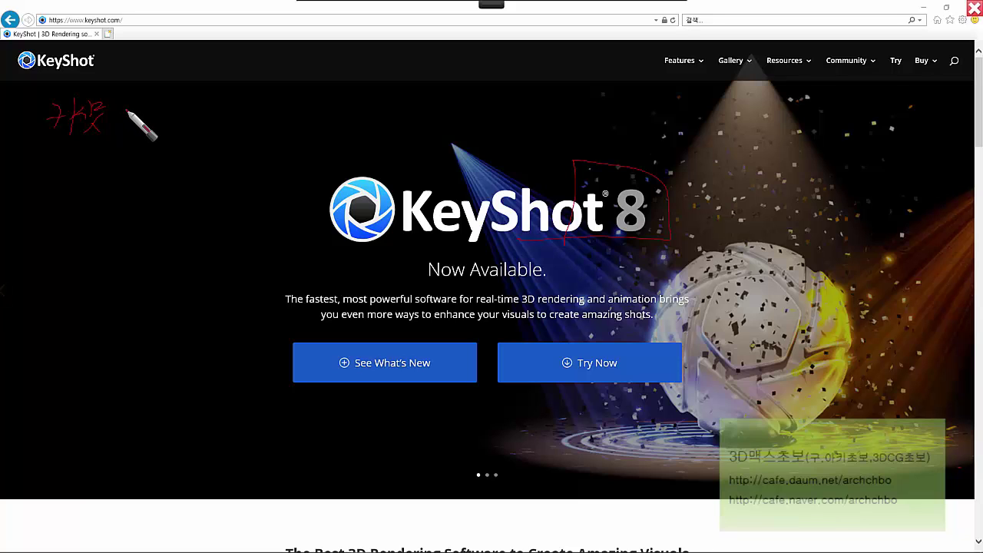
{"action": "mouse_move", "coordinate": [126, 113]}
{"action": "left_mouse_down"}
{"action": "mouse_move", "coordinate": [152, 100]}
{"action": "mouse_move", "coordinate": [139, 115]}
{"action": "mouse_move", "coordinate": [163, 102]}
{"action": "mouse_move", "coordinate": [161, 113]}
{"action": "mouse_move", "coordinate": [185, 103]}
{"action": "mouse_move", "coordinate": [265, 115]}
{"action": "mouse_move", "coordinate": [332, 99]}
{"action": "mouse_move", "coordinate": [341, 125]}
{"action": "mouse_move", "coordinate": [335, 100]}
{"action": "left_mouse_up"}
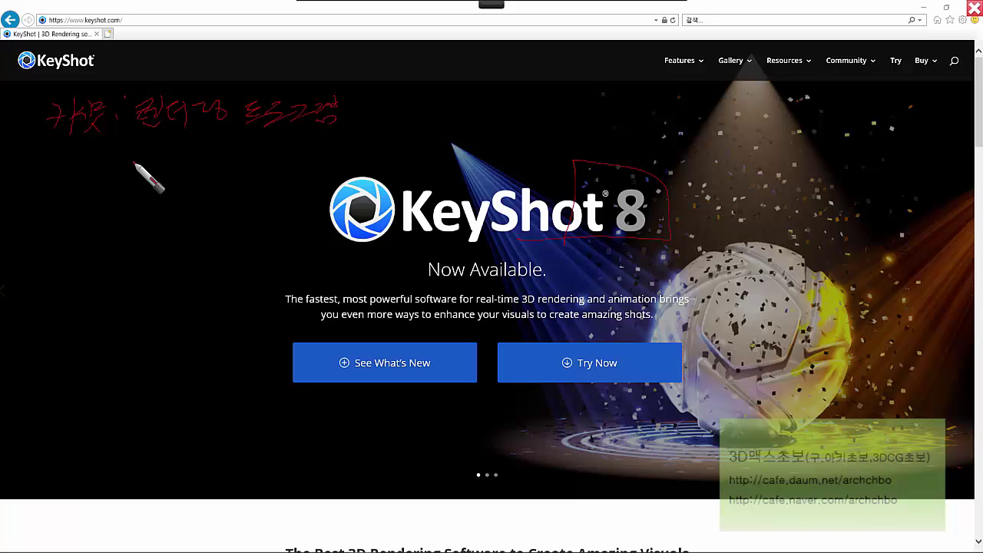
{"action": "mouse_move", "coordinate": [134, 163]}
{"action": "left_mouse_down"}
{"action": "mouse_move", "coordinate": [121, 162]}
{"action": "mouse_move", "coordinate": [141, 149]}
{"action": "mouse_move", "coordinate": [190, 158]}
{"action": "mouse_move", "coordinate": [265, 151]}
{"action": "left_mouse_up"}
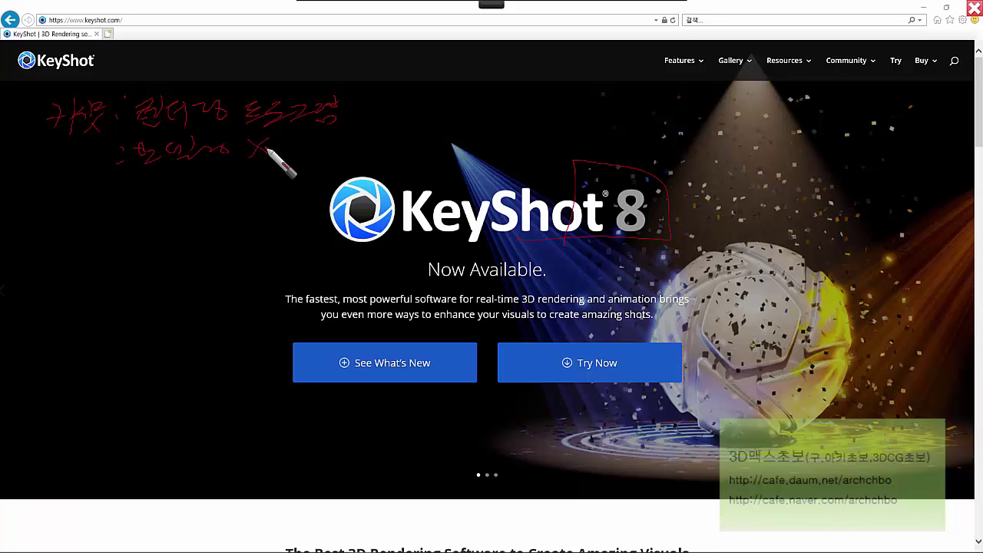
{"action": "left_click_drag", "start_coordinate": [130, 174], "coordinate": [227, 164]}
{"action": "left_click_drag", "start_coordinate": [171, 183], "coordinate": [176, 184]}
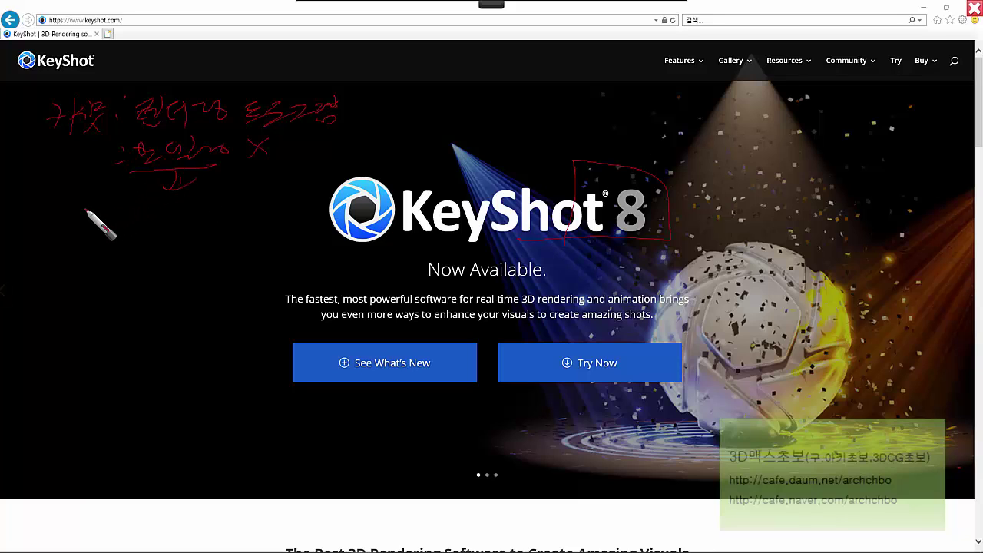
Step: Handwrite "다른 3D 프로그램 모델링 → Export 저장" below the modeling note and add a downward arrow under it
{"action": "mouse_move", "coordinate": [67, 219]}
{"action": "left_mouse_down"}
{"action": "mouse_move", "coordinate": [225, 215]}
{"action": "mouse_move", "coordinate": [245, 200]}
{"action": "mouse_move", "coordinate": [265, 202]}
{"action": "left_mouse_up"}
{"action": "mouse_move", "coordinate": [77, 242]}
{"action": "left_mouse_down"}
{"action": "mouse_move", "coordinate": [205, 255]}
{"action": "mouse_move", "coordinate": [230, 239]}
{"action": "mouse_move", "coordinate": [212, 237]}
{"action": "mouse_move", "coordinate": [253, 257]}
{"action": "mouse_move", "coordinate": [292, 248]}
{"action": "left_mouse_up"}
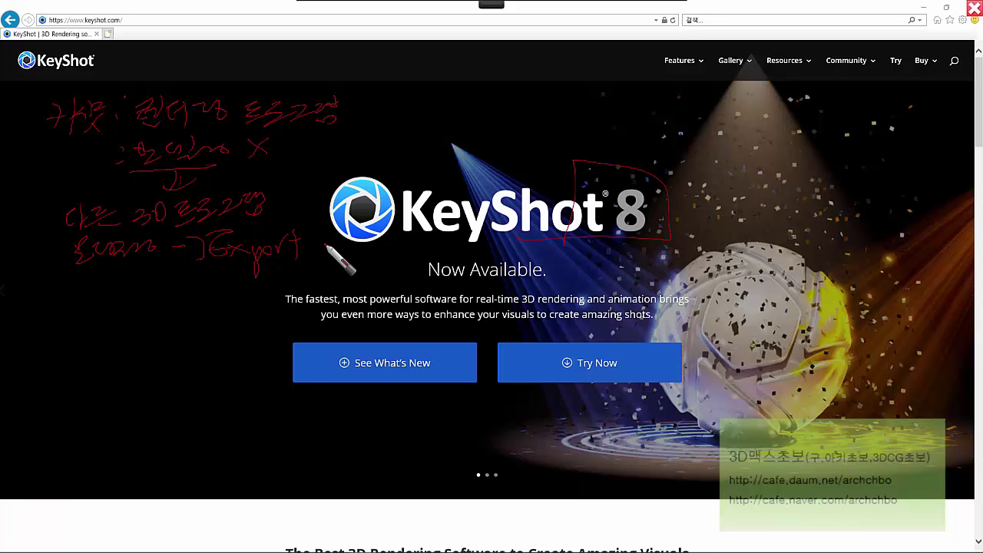
{"action": "left_click_drag", "start_coordinate": [321, 245], "coordinate": [375, 267]}
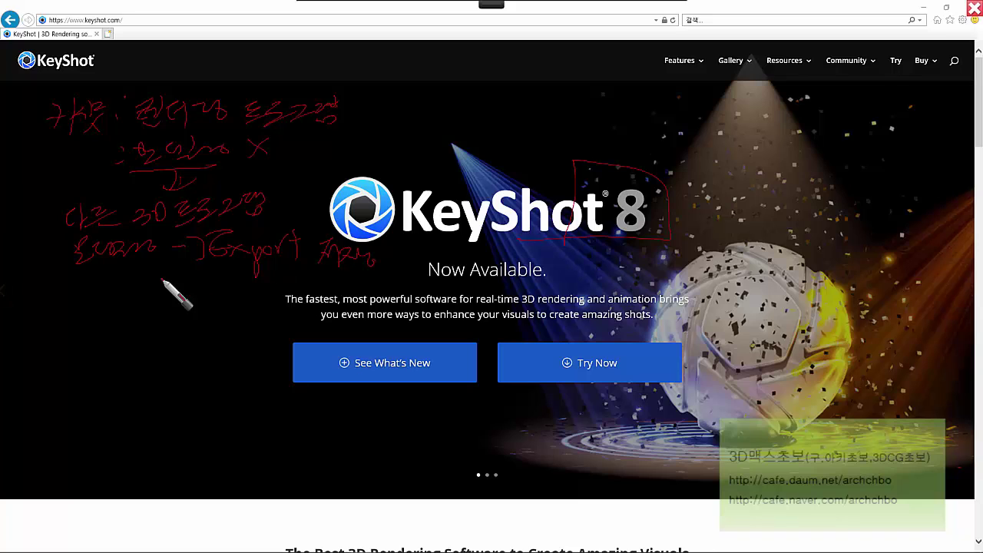
{"action": "mouse_move", "coordinate": [132, 276]}
{"action": "left_mouse_down"}
{"action": "mouse_move", "coordinate": [132, 297]}
{"action": "mouse_move", "coordinate": [146, 300]}
{"action": "left_mouse_up"}
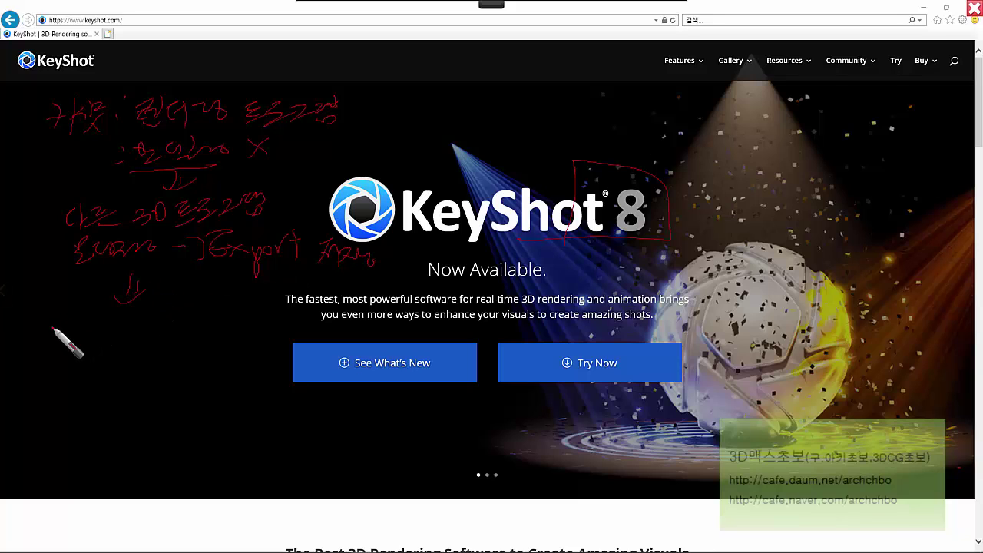
Step: Continue the handwritten workflow from the saved modeling file through Import and Keyshot to the mapping, rendering and output notes
{"action": "mouse_move", "coordinate": [53, 330]}
{"action": "left_mouse_down"}
{"action": "mouse_move", "coordinate": [46, 325]}
{"action": "mouse_move", "coordinate": [136, 345]}
{"action": "mouse_move", "coordinate": [151, 322]}
{"action": "mouse_move", "coordinate": [225, 320]}
{"action": "mouse_move", "coordinate": [253, 336]}
{"action": "mouse_move", "coordinate": [281, 323]}
{"action": "mouse_move", "coordinate": [275, 303]}
{"action": "mouse_move", "coordinate": [285, 306]}
{"action": "left_mouse_up"}
{"action": "left_click_drag", "start_coordinate": [125, 360], "coordinate": [153, 384]}
{"action": "mouse_move", "coordinate": [71, 393]}
{"action": "left_mouse_down"}
{"action": "mouse_move", "coordinate": [92, 408]}
{"action": "mouse_move", "coordinate": [139, 406]}
{"action": "mouse_move", "coordinate": [166, 395]}
{"action": "mouse_move", "coordinate": [186, 370]}
{"action": "mouse_move", "coordinate": [275, 415]}
{"action": "mouse_move", "coordinate": [296, 395]}
{"action": "mouse_move", "coordinate": [338, 400]}
{"action": "mouse_move", "coordinate": [351, 430]}
{"action": "mouse_move", "coordinate": [367, 388]}
{"action": "mouse_move", "coordinate": [409, 397]}
{"action": "left_mouse_up"}
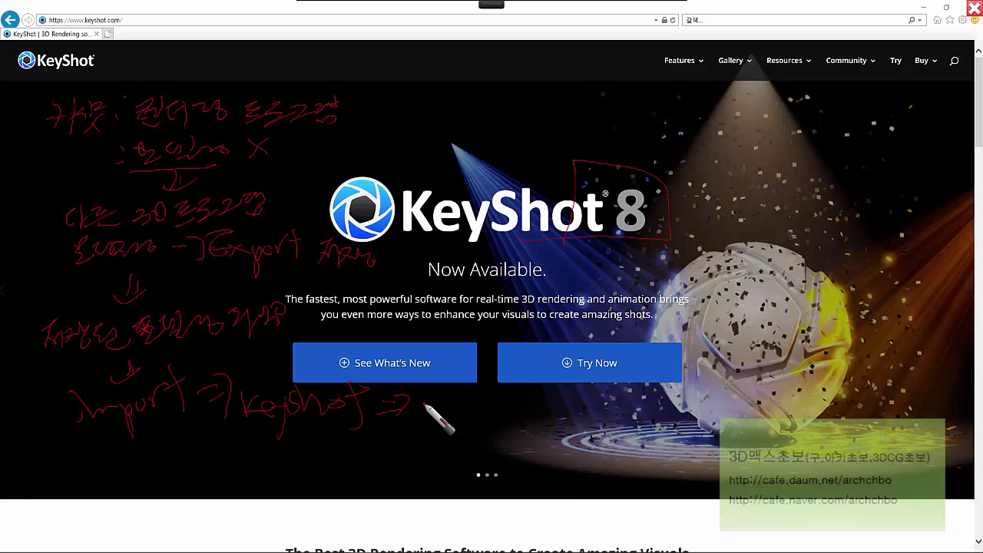
{"action": "mouse_move", "coordinate": [427, 407]}
{"action": "left_mouse_down"}
{"action": "mouse_move", "coordinate": [444, 398]}
{"action": "mouse_move", "coordinate": [498, 413]}
{"action": "mouse_move", "coordinate": [516, 398]}
{"action": "mouse_move", "coordinate": [537, 411]}
{"action": "mouse_move", "coordinate": [572, 402]}
{"action": "mouse_move", "coordinate": [653, 418]}
{"action": "left_mouse_up"}
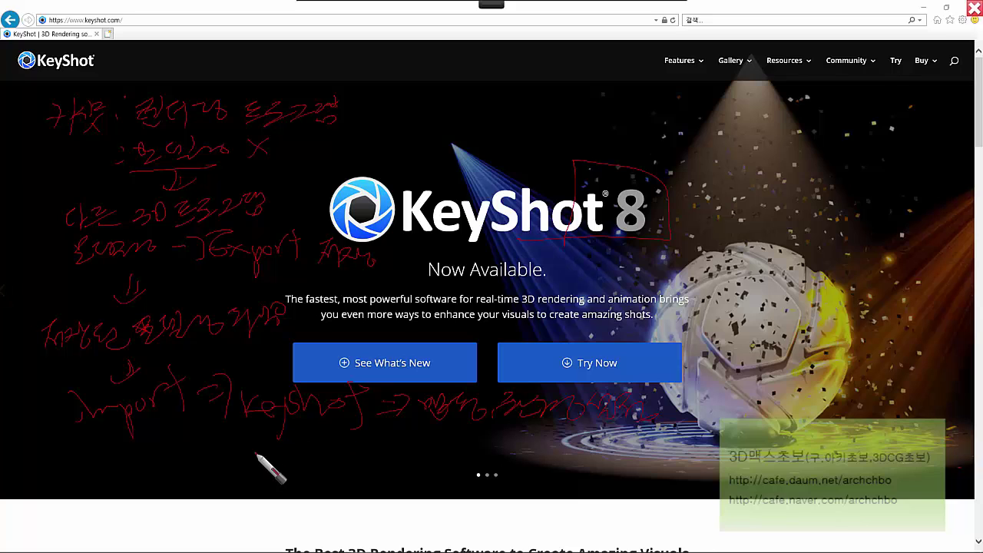
{"action": "mouse_move", "coordinate": [256, 453]}
{"action": "left_mouse_down"}
{"action": "mouse_move", "coordinate": [318, 463]}
{"action": "mouse_move", "coordinate": [359, 445]}
{"action": "mouse_move", "coordinate": [395, 454]}
{"action": "mouse_move", "coordinate": [443, 445]}
{"action": "mouse_move", "coordinate": [487, 456]}
{"action": "mouse_move", "coordinate": [513, 446]}
{"action": "mouse_move", "coordinate": [547, 452]}
{"action": "mouse_move", "coordinate": [568, 435]}
{"action": "mouse_move", "coordinate": [702, 448]}
{"action": "left_mouse_up"}
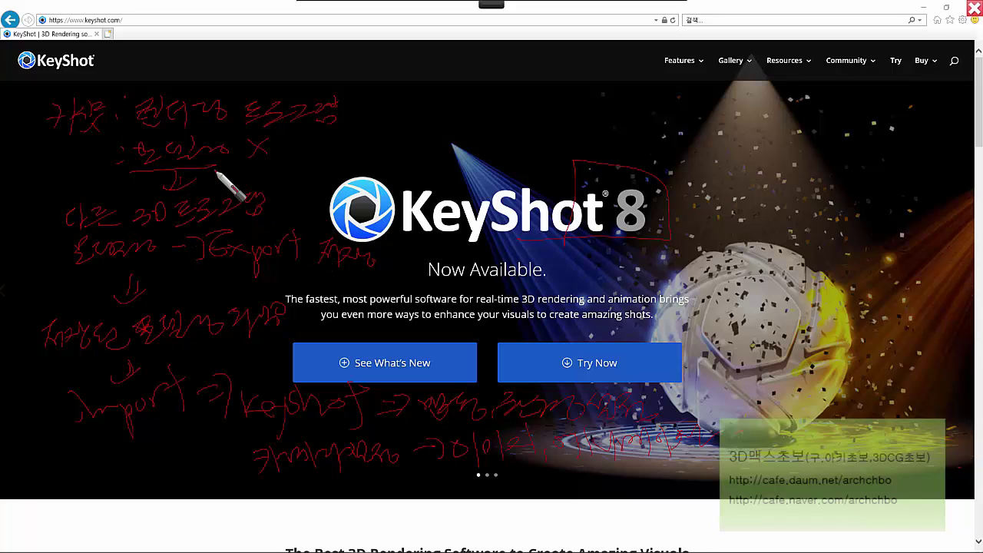
Step: Circle the modeling and other-3D-program notes and draw an arrow to a handwritten program list including "마야, 카티아, MOI"
{"action": "mouse_move", "coordinate": [216, 170]}
{"action": "left_mouse_down"}
{"action": "mouse_move", "coordinate": [232, 134]}
{"action": "mouse_move", "coordinate": [206, 179]}
{"action": "left_mouse_up"}
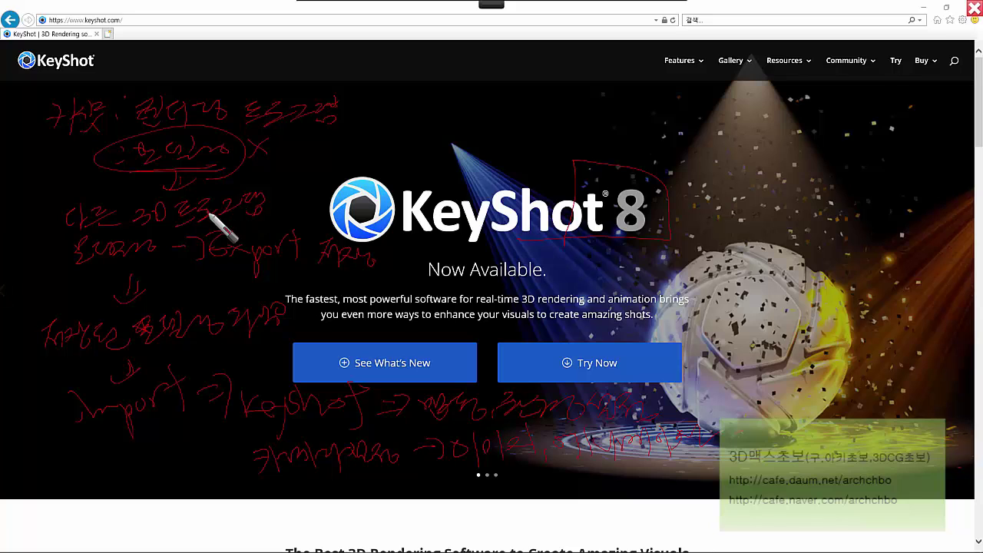
{"action": "mouse_move", "coordinate": [93, 222]}
{"action": "left_mouse_down"}
{"action": "mouse_move", "coordinate": [250, 213]}
{"action": "mouse_move", "coordinate": [227, 222]}
{"action": "mouse_move", "coordinate": [415, 92]}
{"action": "mouse_move", "coordinate": [426, 112]}
{"action": "left_mouse_up"}
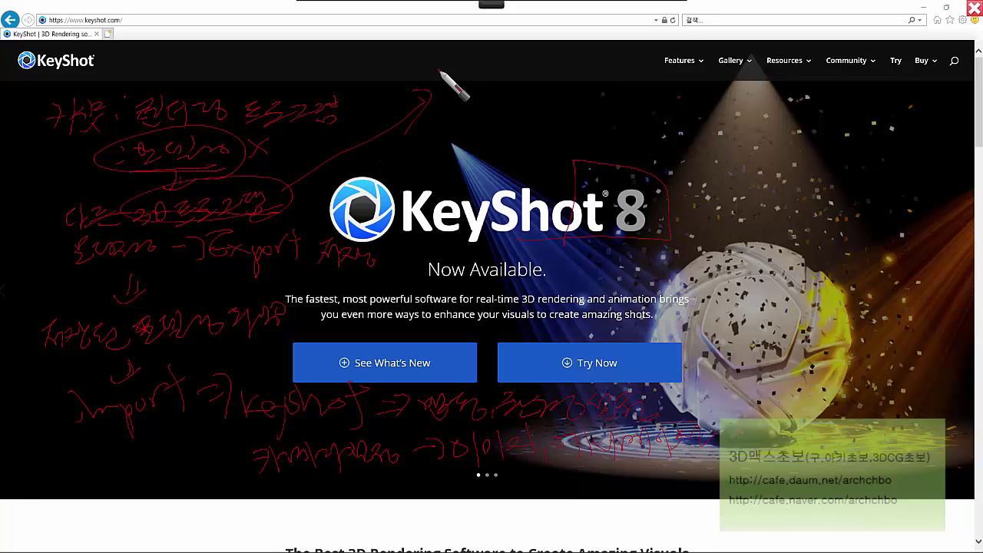
{"action": "mouse_move", "coordinate": [443, 73]}
{"action": "left_mouse_down"}
{"action": "mouse_move", "coordinate": [507, 84]}
{"action": "mouse_move", "coordinate": [617, 77]}
{"action": "left_mouse_up"}
{"action": "left_click_drag", "start_coordinate": [628, 73], "coordinate": [625, 78]}
{"action": "left_click_drag", "start_coordinate": [438, 112], "coordinate": [467, 132]}
{"action": "mouse_move", "coordinate": [472, 111]}
{"action": "left_mouse_down"}
{"action": "mouse_move", "coordinate": [542, 120]}
{"action": "mouse_move", "coordinate": [553, 110]}
{"action": "mouse_move", "coordinate": [620, 111]}
{"action": "mouse_move", "coordinate": [584, 123]}
{"action": "mouse_move", "coordinate": [739, 92]}
{"action": "mouse_move", "coordinate": [736, 109]}
{"action": "left_mouse_up"}
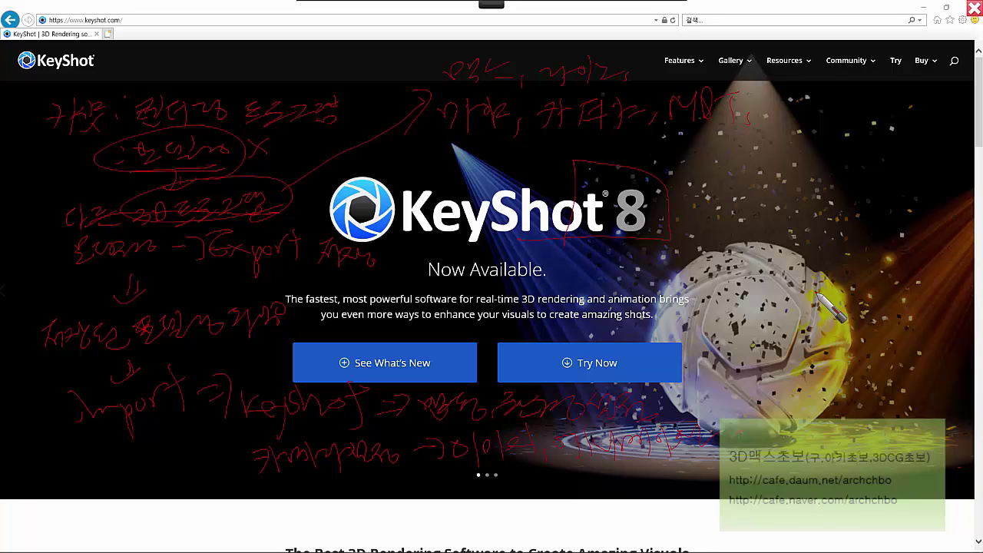
Step: Circle the rendering note in the workflow's mapping line, and clear all handwritten annotations from the page
{"action": "left_click_drag", "start_coordinate": [591, 414], "coordinate": [574, 422]}
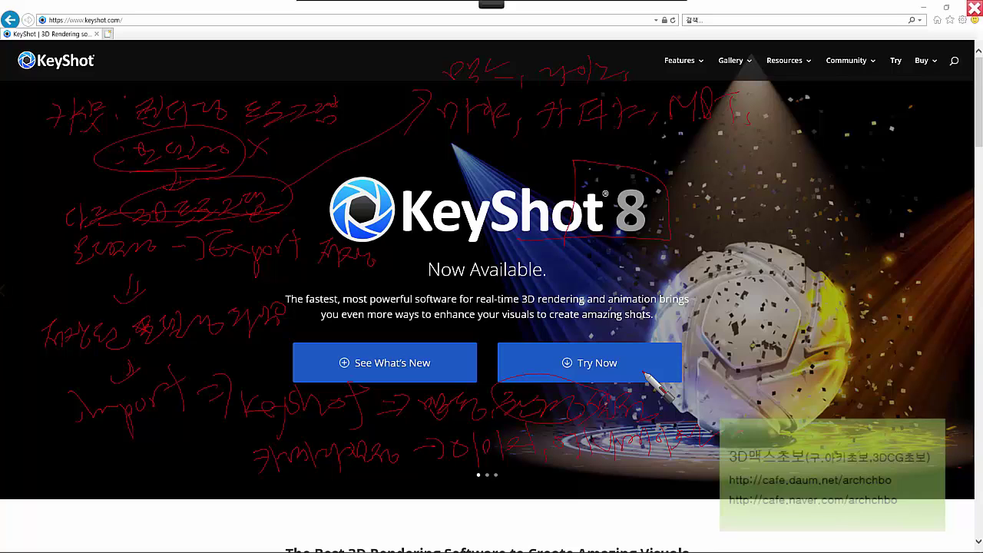
{"action": "mouse_move", "coordinate": [357, 4]}
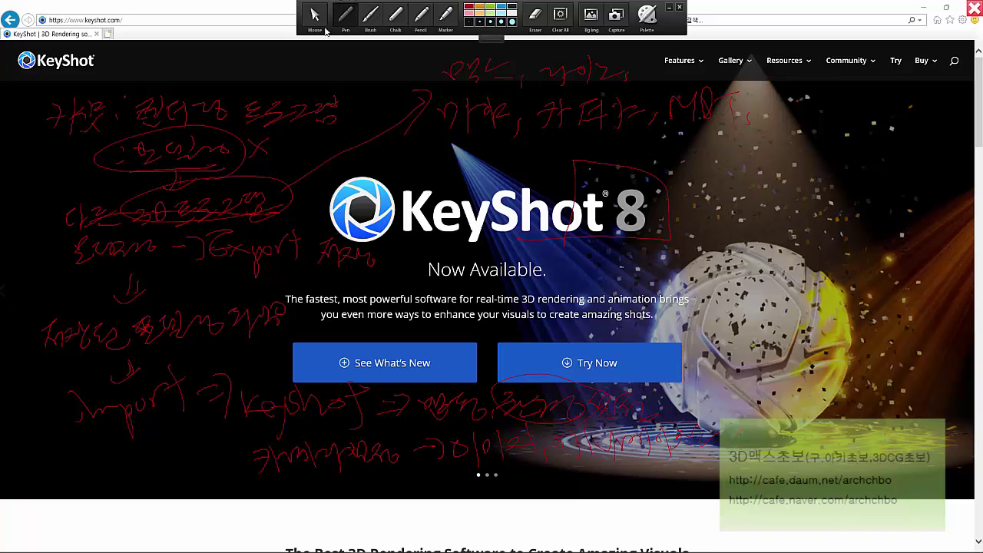
{"action": "left_click", "coordinate": [562, 16]}
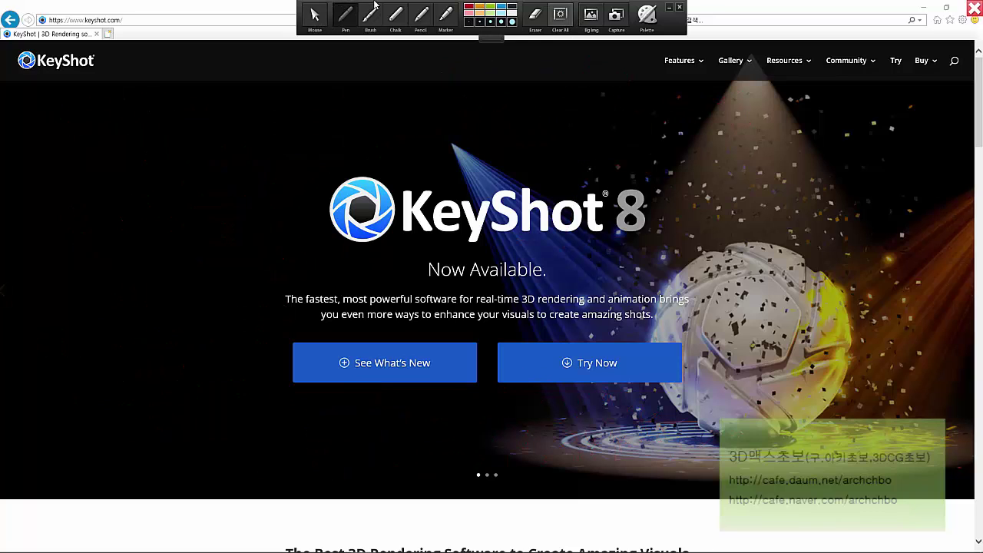
Step: Handwrite an underlined CPU-based renderer heading with "고급 VGA X" and further renderer and VGA notes below, circling the CPU and high-end VGA notes
{"action": "mouse_move", "coordinate": [134, 86]}
{"action": "left_mouse_down"}
{"action": "mouse_move", "coordinate": [139, 96]}
{"action": "mouse_move", "coordinate": [328, 74]}
{"action": "mouse_move", "coordinate": [386, 96]}
{"action": "left_mouse_up"}
{"action": "left_click_drag", "start_coordinate": [114, 120], "coordinate": [399, 90]}
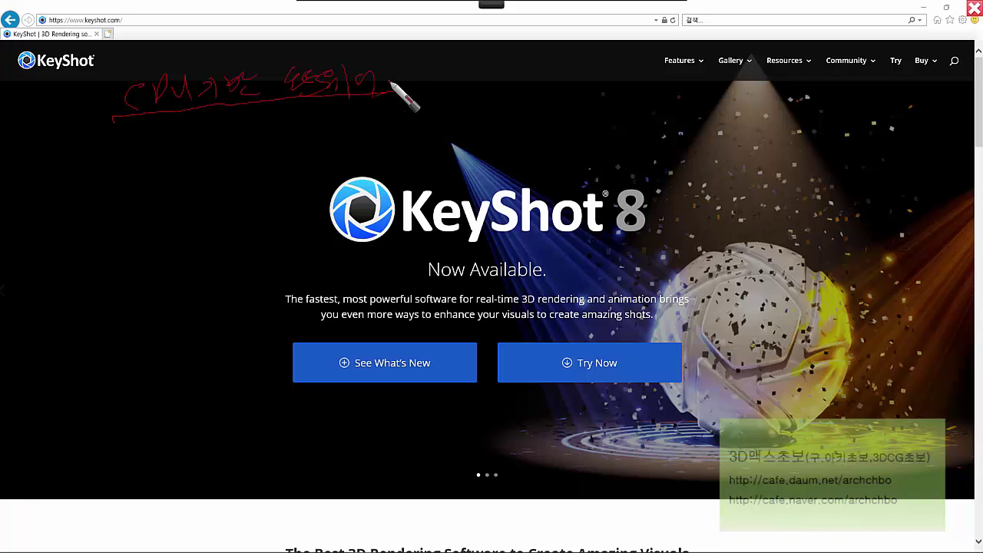
{"action": "mouse_move", "coordinate": [103, 149]}
{"action": "left_mouse_down"}
{"action": "mouse_move", "coordinate": [100, 176]}
{"action": "mouse_move", "coordinate": [179, 140]}
{"action": "mouse_move", "coordinate": [272, 150]}
{"action": "mouse_move", "coordinate": [250, 152]}
{"action": "left_mouse_up"}
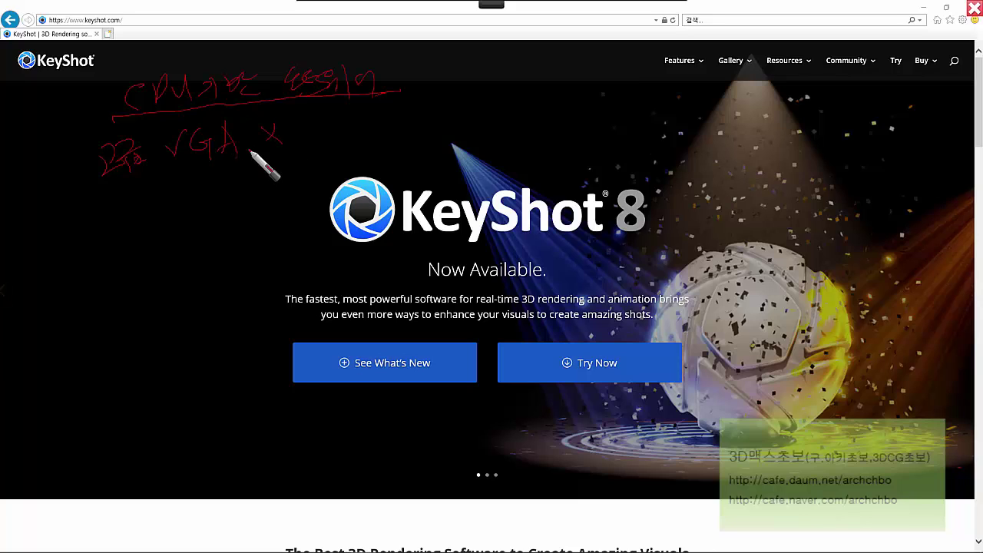
{"action": "mouse_move", "coordinate": [108, 208]}
{"action": "left_mouse_down"}
{"action": "mouse_move", "coordinate": [141, 217]}
{"action": "mouse_move", "coordinate": [271, 191]}
{"action": "left_mouse_up"}
{"action": "mouse_move", "coordinate": [166, 256]}
{"action": "left_mouse_down"}
{"action": "mouse_move", "coordinate": [143, 270]}
{"action": "mouse_move", "coordinate": [193, 243]}
{"action": "mouse_move", "coordinate": [214, 258]}
{"action": "mouse_move", "coordinate": [233, 241]}
{"action": "mouse_move", "coordinate": [151, 328]}
{"action": "mouse_move", "coordinate": [112, 343]}
{"action": "mouse_move", "coordinate": [176, 330]}
{"action": "left_mouse_up"}
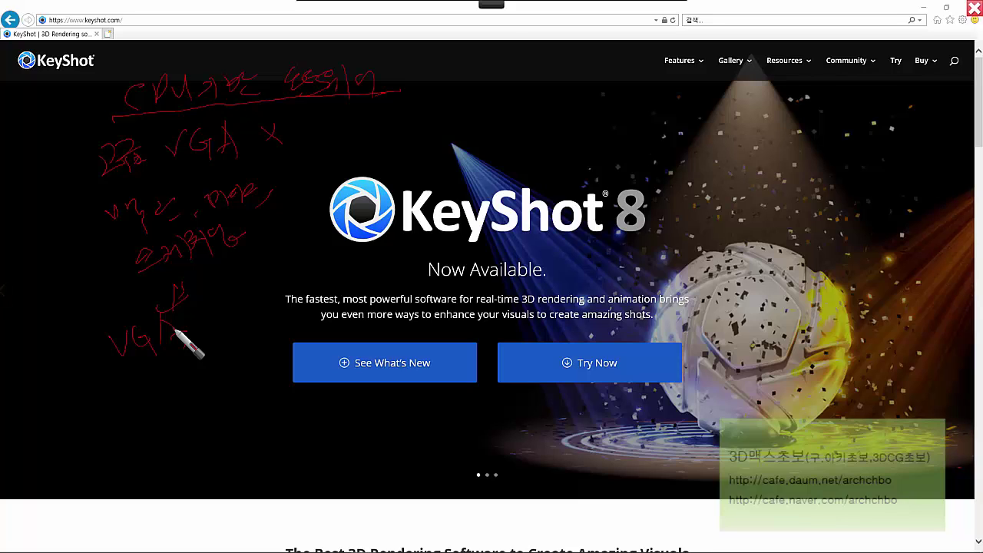
{"action": "left_click_drag", "start_coordinate": [115, 114], "coordinate": [277, 88]}
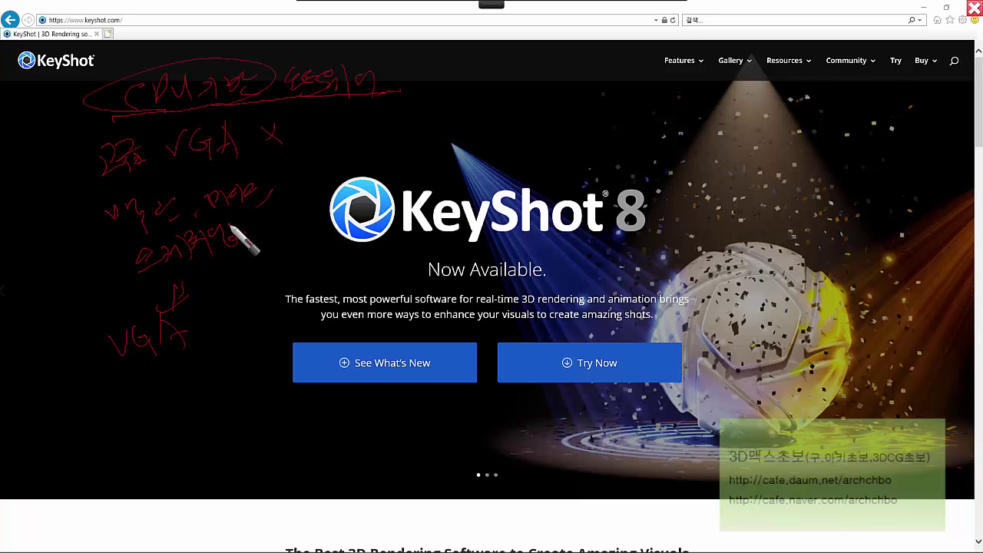
{"action": "mouse_move", "coordinate": [92, 190]}
{"action": "left_mouse_down"}
{"action": "mouse_move", "coordinate": [230, 167]}
{"action": "mouse_move", "coordinate": [198, 138]}
{"action": "mouse_move", "coordinate": [92, 190]}
{"action": "left_mouse_up"}
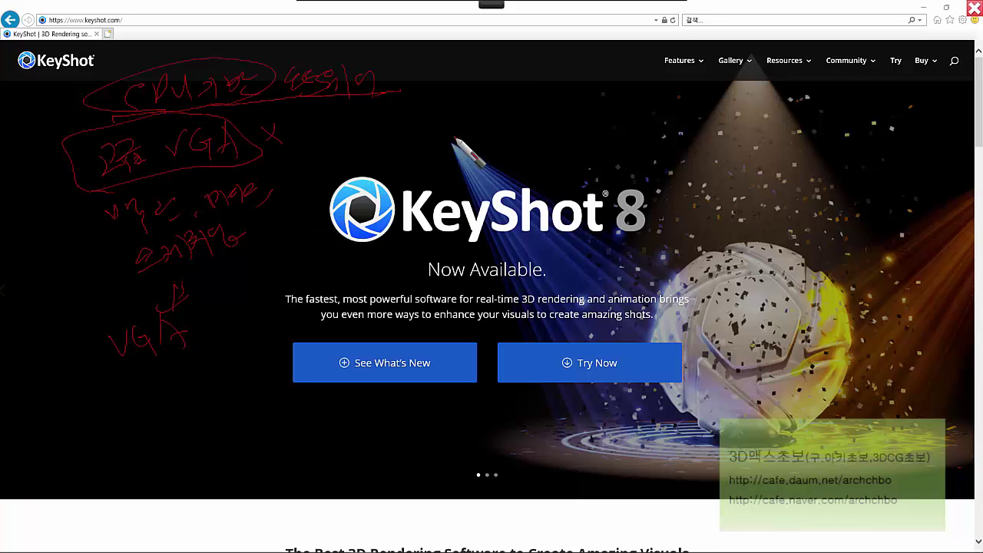
Step: Add a handwritten line beside the CPU heading, box the CPU note, and clear all annotations from the page
{"action": "mouse_move", "coordinate": [438, 69]}
{"action": "left_mouse_down"}
{"action": "mouse_move", "coordinate": [486, 79]}
{"action": "mouse_move", "coordinate": [575, 66]}
{"action": "mouse_move", "coordinate": [644, 80]}
{"action": "mouse_move", "coordinate": [700, 75]}
{"action": "mouse_move", "coordinate": [694, 106]}
{"action": "mouse_move", "coordinate": [735, 83]}
{"action": "mouse_move", "coordinate": [803, 94]}
{"action": "left_mouse_up"}
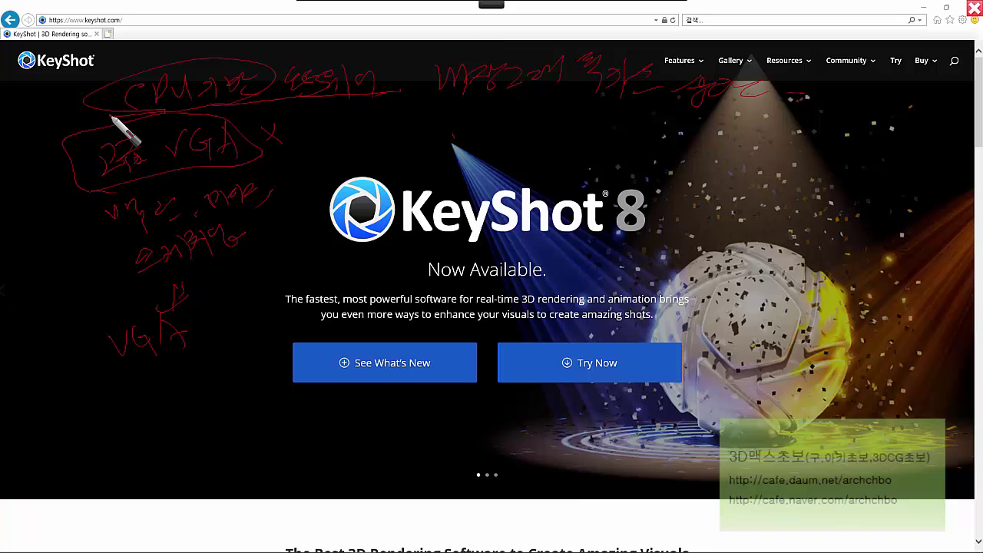
{"action": "mouse_move", "coordinate": [110, 121]}
{"action": "left_mouse_down"}
{"action": "mouse_move", "coordinate": [263, 100]}
{"action": "mouse_move", "coordinate": [110, 84]}
{"action": "mouse_move", "coordinate": [123, 106]}
{"action": "left_mouse_up"}
{"action": "left_click_drag", "start_coordinate": [266, 129], "coordinate": [278, 143]}
{"action": "left_click_drag", "start_coordinate": [279, 129], "coordinate": [266, 143]}
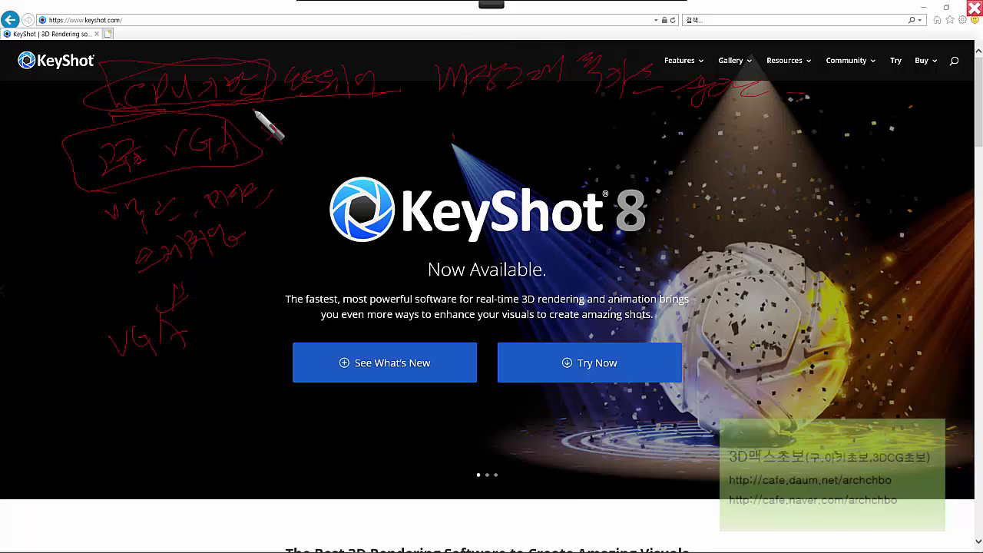
{"action": "left_click", "coordinate": [560, 17]}
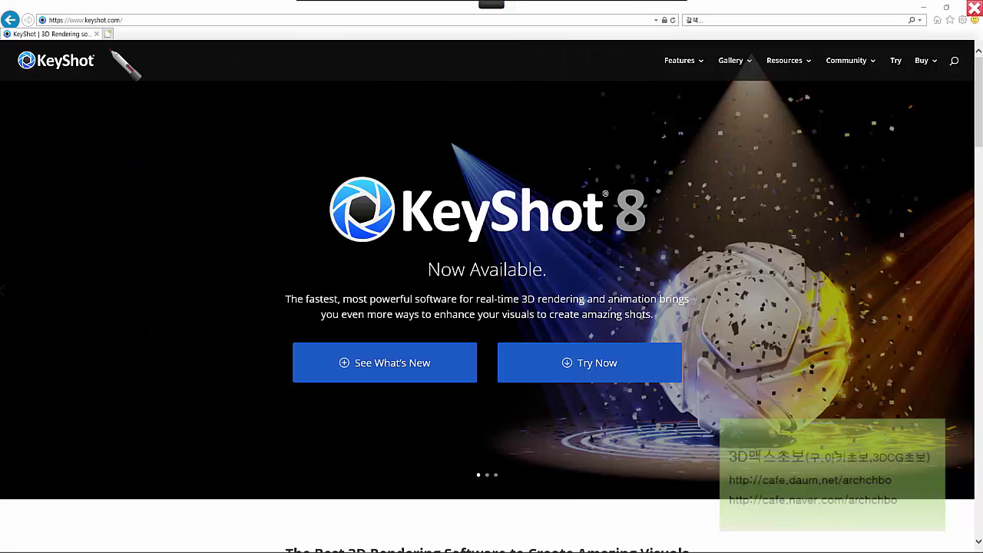
Step: Handwrite "CPU: AMD" with "Intel" beneath it and join the two brands with a closing bracket
{"action": "mouse_move", "coordinate": [43, 109]}
{"action": "left_mouse_down"}
{"action": "mouse_move", "coordinate": [36, 138]}
{"action": "mouse_move", "coordinate": [62, 115]}
{"action": "left_mouse_up"}
{"action": "mouse_move", "coordinate": [69, 111]}
{"action": "left_mouse_down"}
{"action": "mouse_move", "coordinate": [153, 92]}
{"action": "mouse_move", "coordinate": [145, 123]}
{"action": "mouse_move", "coordinate": [198, 103]}
{"action": "left_mouse_up"}
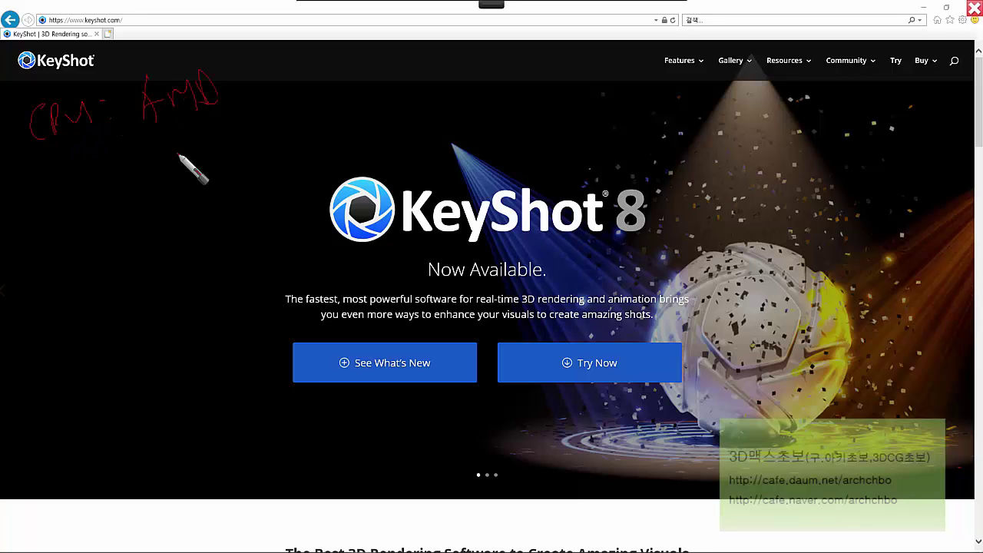
{"action": "left_click_drag", "start_coordinate": [145, 157], "coordinate": [192, 166]}
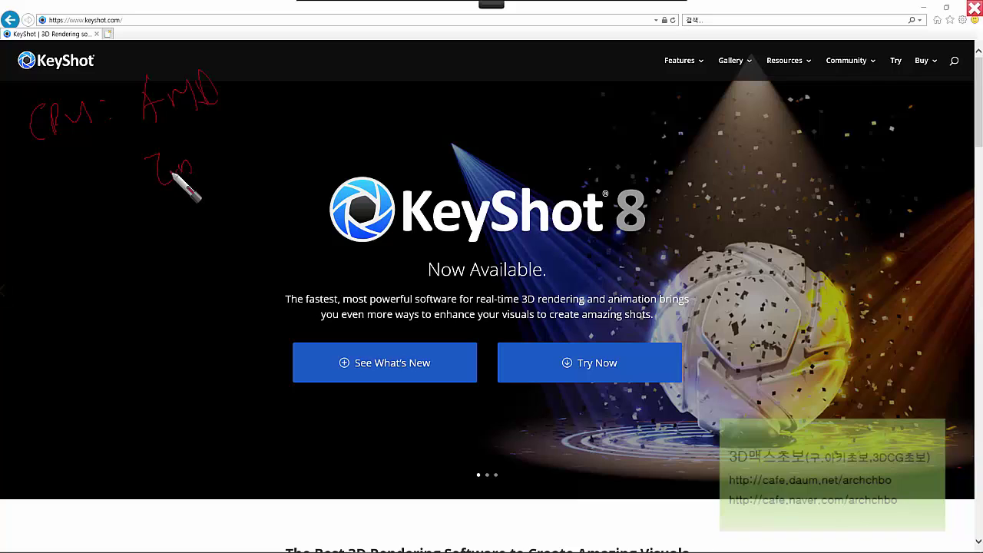
{"action": "mouse_move", "coordinate": [159, 175]}
{"action": "left_mouse_down"}
{"action": "mouse_move", "coordinate": [160, 191]}
{"action": "mouse_move", "coordinate": [254, 147]}
{"action": "left_mouse_up"}
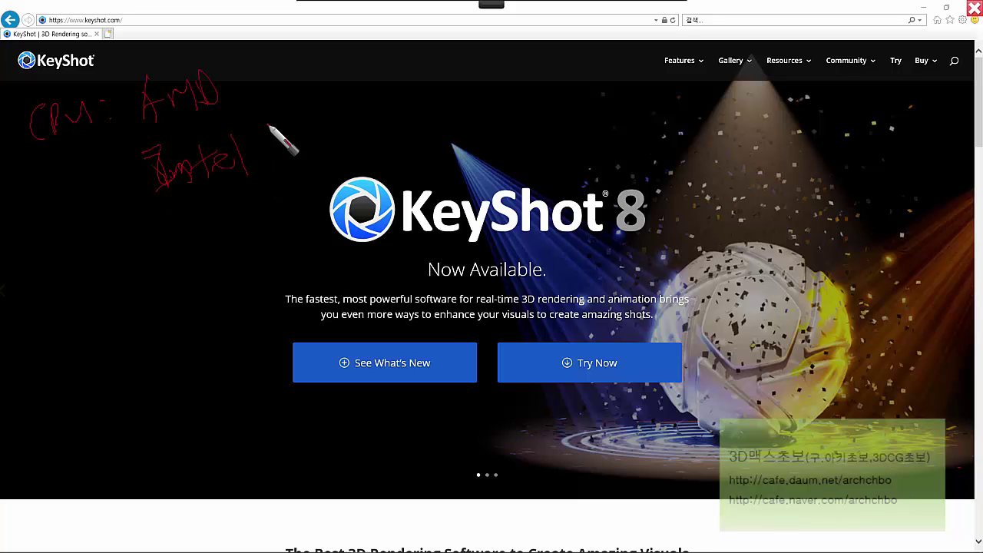
{"action": "left_click_drag", "start_coordinate": [260, 95], "coordinate": [283, 146]}
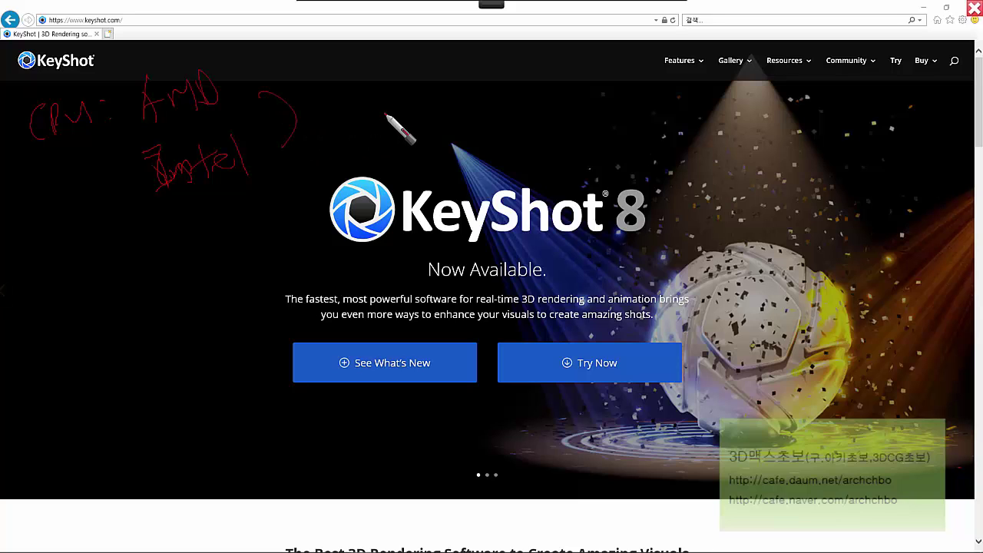
Step: Handwrite "코어 수(갯수)" beside the bracket and a circled "스레드" below Intel, boxing the core count with an arrow toward the thread note
{"action": "mouse_move", "coordinate": [325, 90]}
{"action": "left_mouse_down"}
{"action": "mouse_move", "coordinate": [351, 115]}
{"action": "mouse_move", "coordinate": [377, 117]}
{"action": "left_mouse_up"}
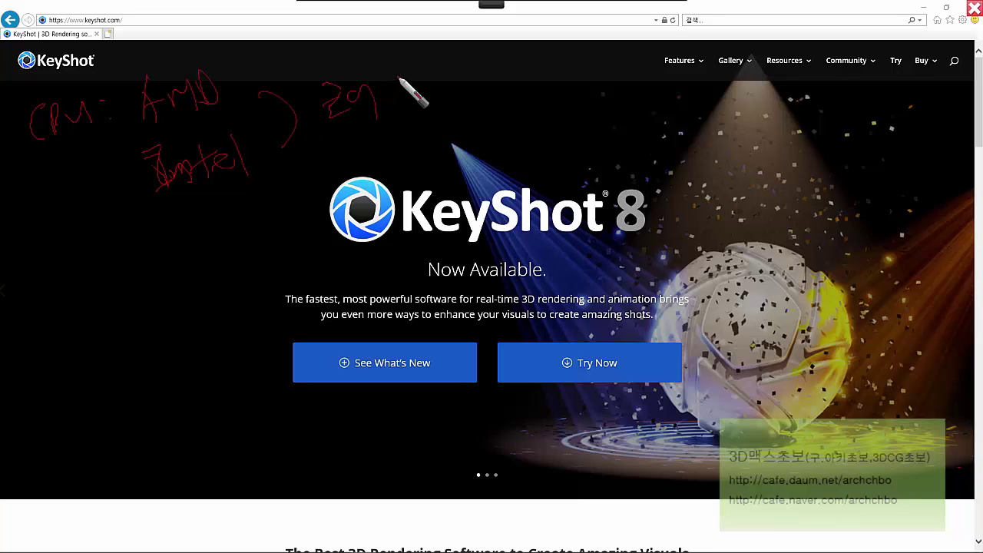
{"action": "mouse_move", "coordinate": [398, 79]}
{"action": "left_mouse_down"}
{"action": "mouse_move", "coordinate": [505, 73]}
{"action": "mouse_move", "coordinate": [496, 109]}
{"action": "left_mouse_up"}
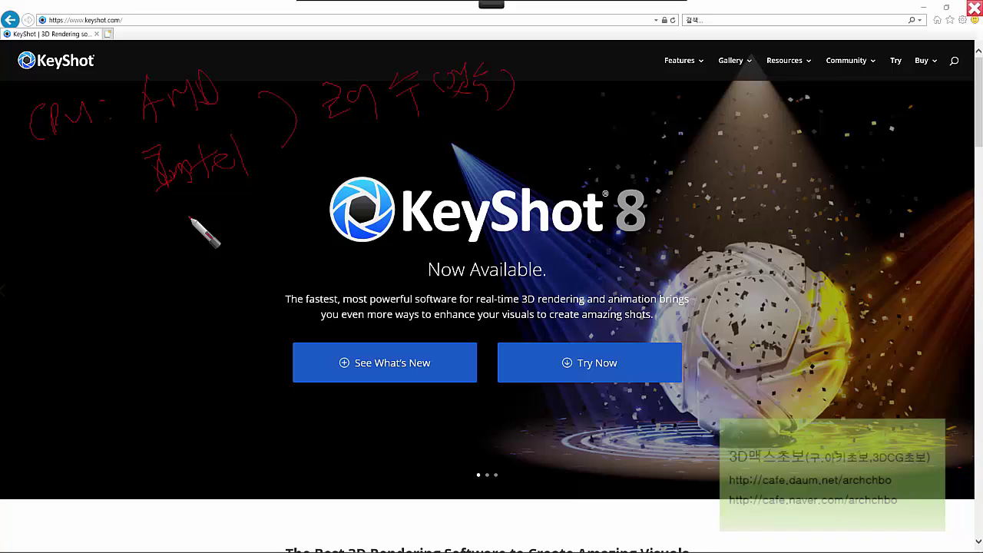
{"action": "mouse_move", "coordinate": [192, 218]}
{"action": "left_mouse_down"}
{"action": "mouse_move", "coordinate": [150, 246]}
{"action": "mouse_move", "coordinate": [186, 230]}
{"action": "mouse_move", "coordinate": [251, 229]}
{"action": "mouse_move", "coordinate": [246, 197]}
{"action": "mouse_move", "coordinate": [259, 232]}
{"action": "left_mouse_up"}
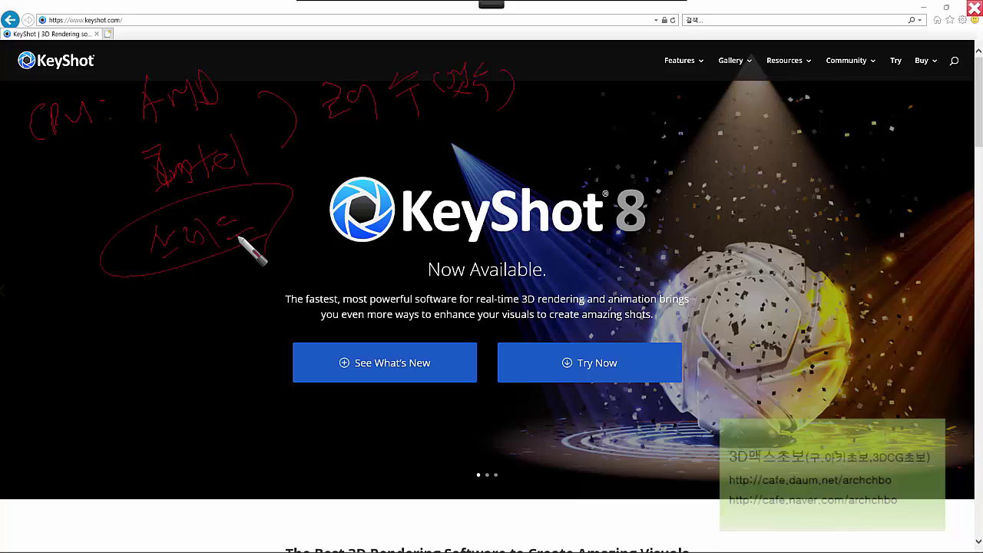
{"action": "mouse_move", "coordinate": [343, 132]}
{"action": "left_mouse_down"}
{"action": "mouse_move", "coordinate": [467, 99]}
{"action": "mouse_move", "coordinate": [458, 61]}
{"action": "mouse_move", "coordinate": [338, 119]}
{"action": "mouse_move", "coordinate": [299, 179]}
{"action": "mouse_move", "coordinate": [336, 178]}
{"action": "left_mouse_up"}
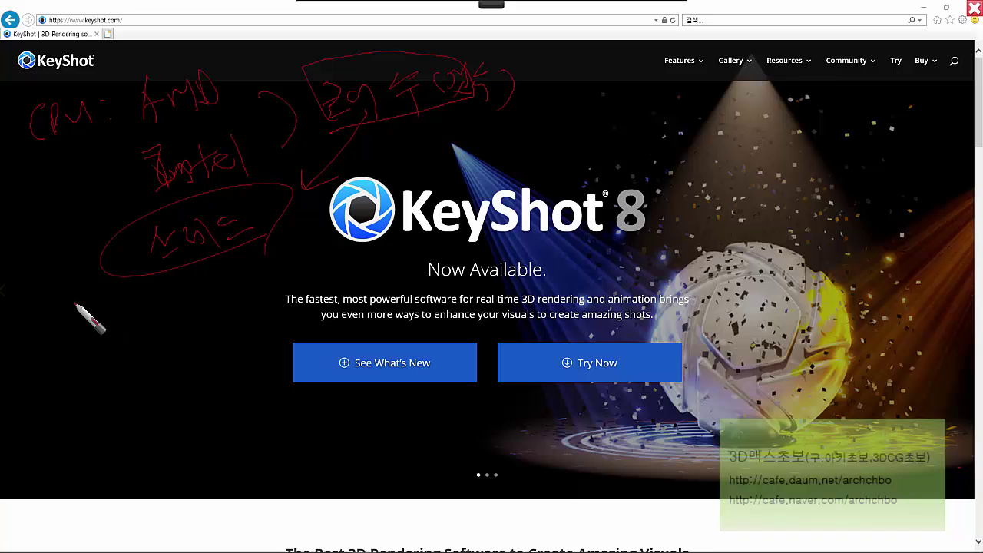
Step: Add two handwritten notes under the thread note, circle Intel, and write "i3, i5, i7, i9" with i9 circled
{"action": "mouse_move", "coordinate": [66, 332]}
{"action": "left_mouse_down"}
{"action": "mouse_move", "coordinate": [110, 334]}
{"action": "mouse_move", "coordinate": [193, 301]}
{"action": "mouse_move", "coordinate": [221, 312]}
{"action": "mouse_move", "coordinate": [208, 321]}
{"action": "left_mouse_up"}
{"action": "mouse_move", "coordinate": [131, 406]}
{"action": "left_mouse_down"}
{"action": "mouse_move", "coordinate": [189, 388]}
{"action": "mouse_move", "coordinate": [223, 355]}
{"action": "left_mouse_up"}
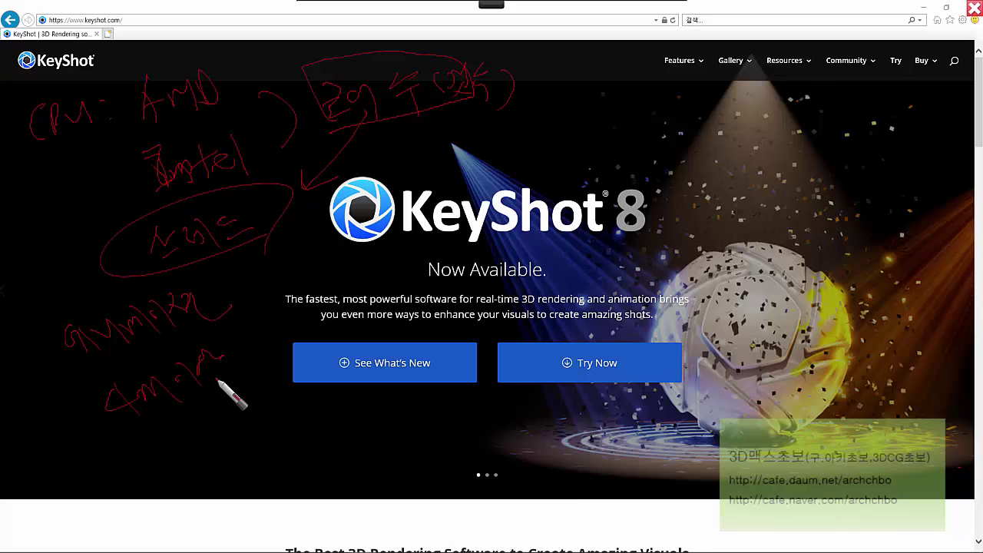
{"action": "left_click_drag", "start_coordinate": [194, 135], "coordinate": [254, 204]}
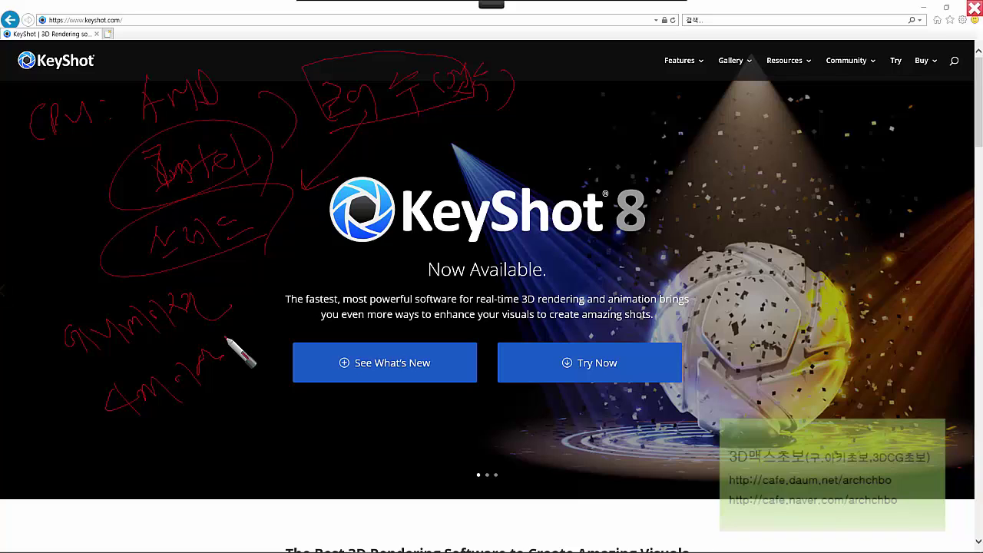
{"action": "mouse_move", "coordinate": [181, 447]}
{"action": "left_mouse_down"}
{"action": "mouse_move", "coordinate": [193, 440]}
{"action": "mouse_move", "coordinate": [220, 463]}
{"action": "mouse_move", "coordinate": [281, 426]}
{"action": "mouse_move", "coordinate": [376, 429]}
{"action": "mouse_move", "coordinate": [407, 411]}
{"action": "mouse_move", "coordinate": [461, 419]}
{"action": "mouse_move", "coordinate": [503, 376]}
{"action": "left_mouse_up"}
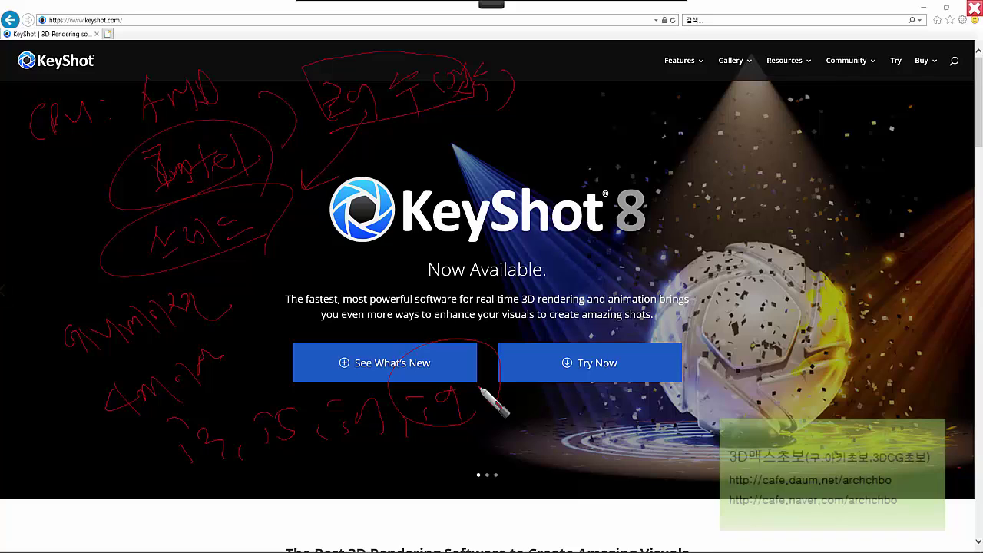
Step: Box i3, i5 and i7, cross out i3, circle i5 and i7, and handwrite a quad-core note beneath i9
{"action": "mouse_move", "coordinate": [169, 480]}
{"action": "left_mouse_down"}
{"action": "mouse_move", "coordinate": [409, 439]}
{"action": "mouse_move", "coordinate": [137, 400]}
{"action": "mouse_move", "coordinate": [179, 457]}
{"action": "mouse_move", "coordinate": [222, 442]}
{"action": "left_mouse_up"}
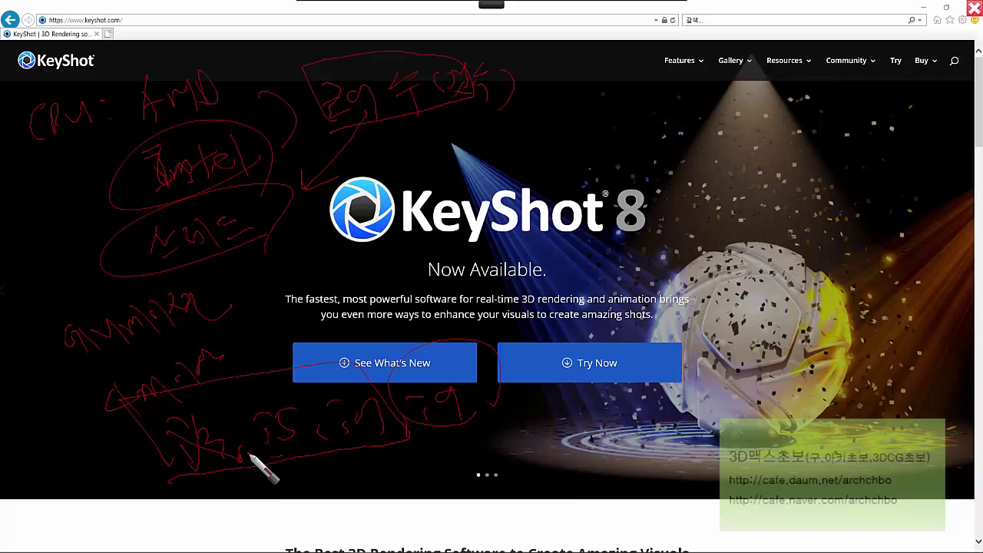
{"action": "mouse_move", "coordinate": [264, 455]}
{"action": "left_mouse_down"}
{"action": "mouse_move", "coordinate": [362, 433]}
{"action": "mouse_move", "coordinate": [397, 446]}
{"action": "mouse_move", "coordinate": [401, 412]}
{"action": "left_mouse_up"}
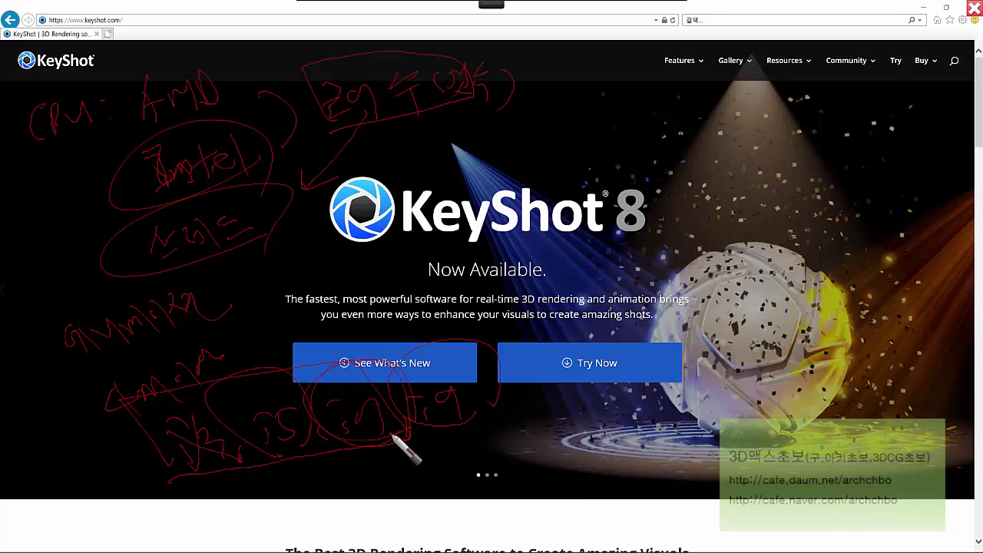
{"action": "mouse_move", "coordinate": [389, 429]}
{"action": "left_mouse_down"}
{"action": "mouse_move", "coordinate": [397, 465]}
{"action": "mouse_move", "coordinate": [414, 484]}
{"action": "mouse_move", "coordinate": [435, 454]}
{"action": "mouse_move", "coordinate": [467, 463]}
{"action": "mouse_move", "coordinate": [525, 434]}
{"action": "left_mouse_up"}
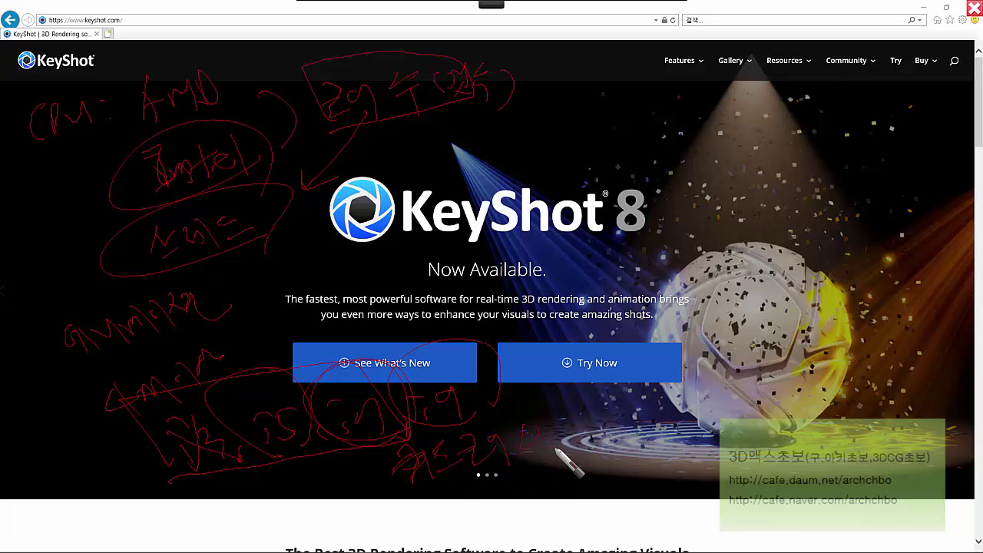
{"action": "mouse_move", "coordinate": [459, 409]}
{"action": "left_mouse_down"}
{"action": "mouse_move", "coordinate": [555, 479]}
{"action": "mouse_move", "coordinate": [601, 412]}
{"action": "mouse_move", "coordinate": [635, 440]}
{"action": "left_mouse_up"}
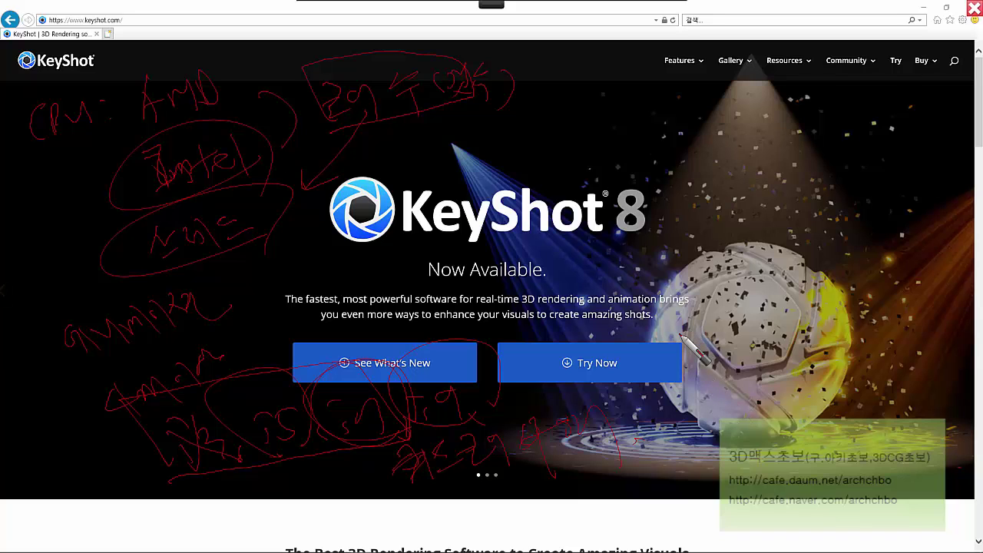
Step: Handwrite an underlined core-and-thread note above the ball image with a circled note beneath, circle the quad-core note, and clear all annotations
{"action": "mouse_move", "coordinate": [606, 113]}
{"action": "left_mouse_down"}
{"action": "mouse_move", "coordinate": [761, 129]}
{"action": "mouse_move", "coordinate": [825, 95]}
{"action": "mouse_move", "coordinate": [858, 105]}
{"action": "left_mouse_up"}
{"action": "left_click_drag", "start_coordinate": [771, 151], "coordinate": [892, 125]}
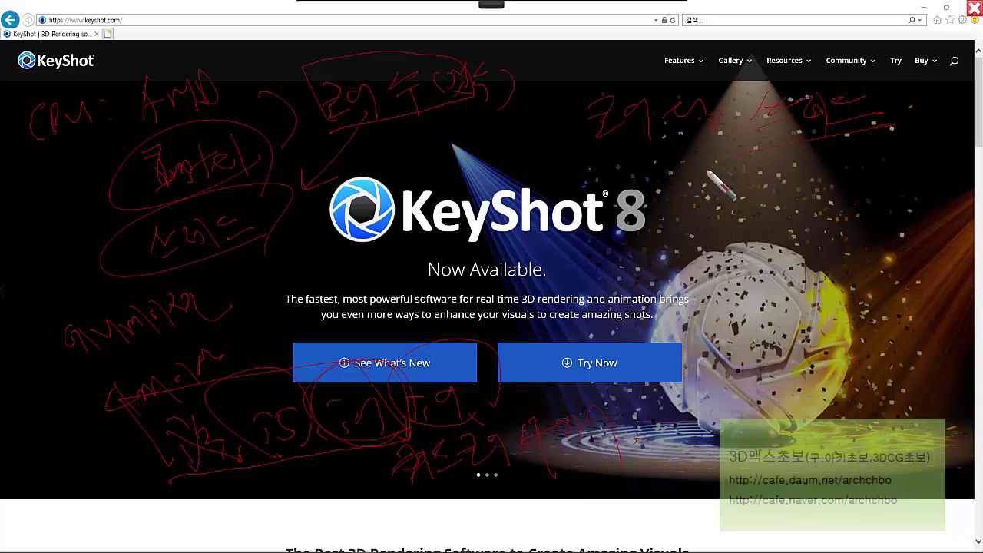
{"action": "mouse_move", "coordinate": [895, 112]}
{"action": "left_mouse_down"}
{"action": "mouse_move", "coordinate": [914, 129]}
{"action": "mouse_move", "coordinate": [941, 108]}
{"action": "mouse_move", "coordinate": [937, 150]}
{"action": "left_mouse_up"}
{"action": "left_click_drag", "start_coordinate": [338, 461], "coordinate": [530, 470]}
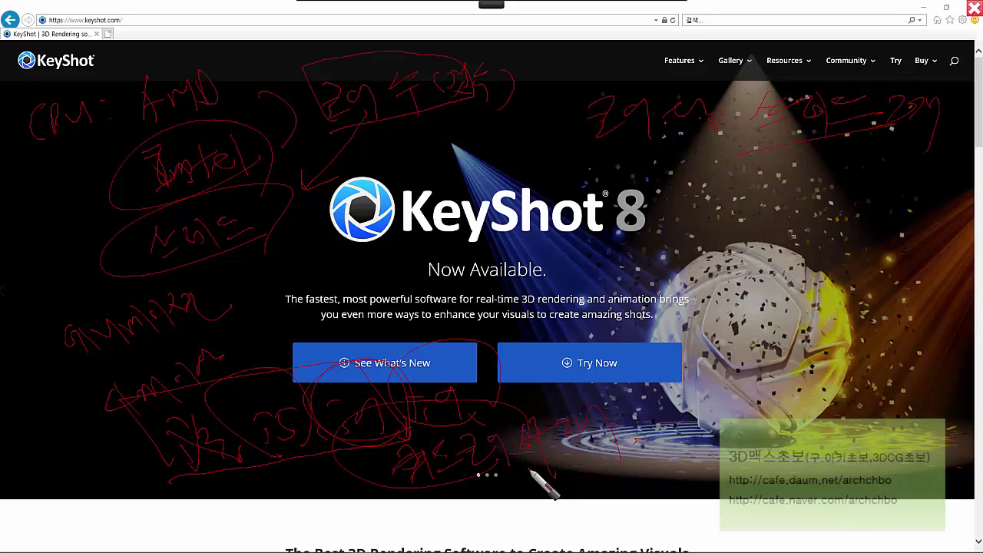
{"action": "mouse_move", "coordinate": [760, 174]}
{"action": "left_mouse_down"}
{"action": "mouse_move", "coordinate": [811, 159]}
{"action": "mouse_move", "coordinate": [803, 169]}
{"action": "mouse_move", "coordinate": [865, 171]}
{"action": "mouse_move", "coordinate": [872, 135]}
{"action": "mouse_move", "coordinate": [876, 231]}
{"action": "left_mouse_up"}
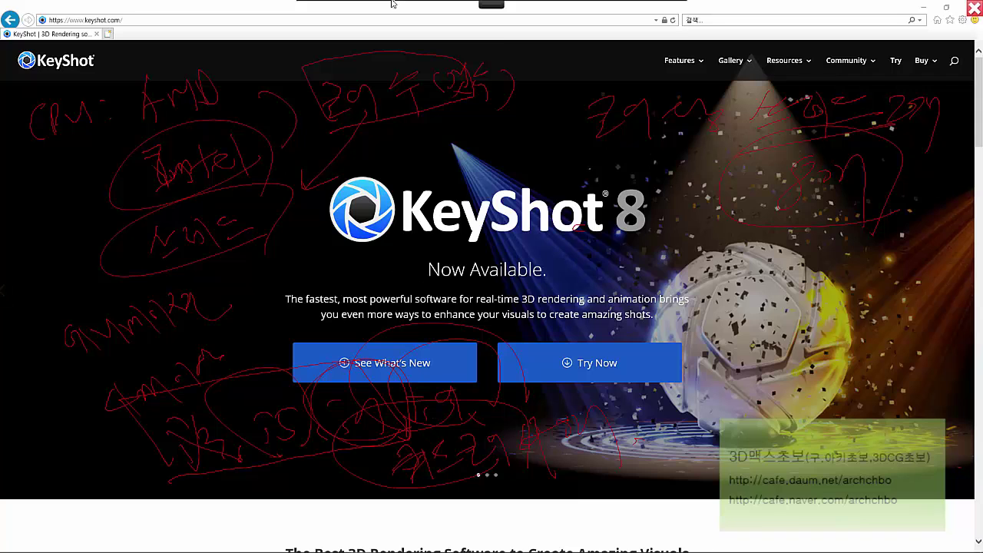
{"action": "mouse_move", "coordinate": [394, 6]}
{"action": "left_click", "coordinate": [560, 16]}
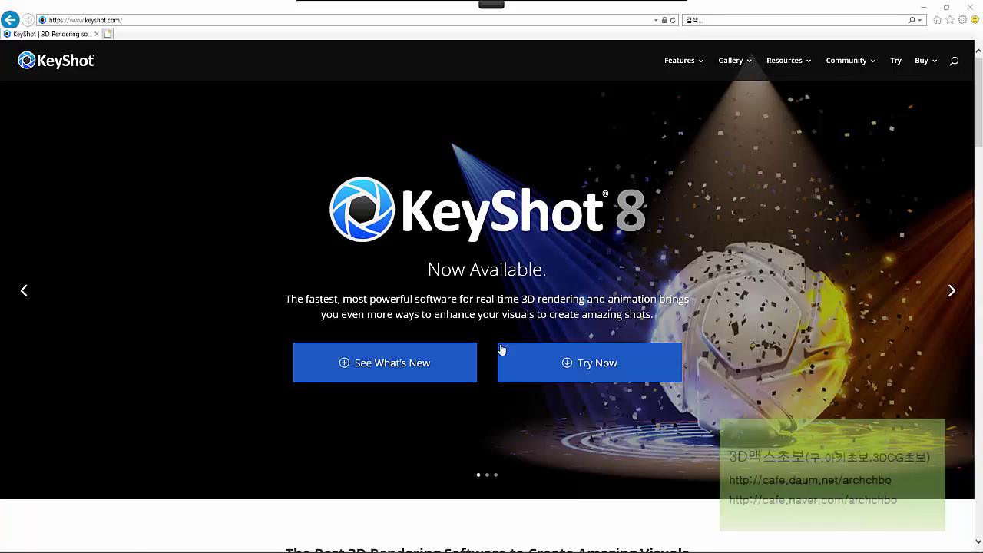
Step: Open the page describing what's new in KeyShot 8 from the home page banner
{"action": "left_click", "coordinate": [414, 372]}
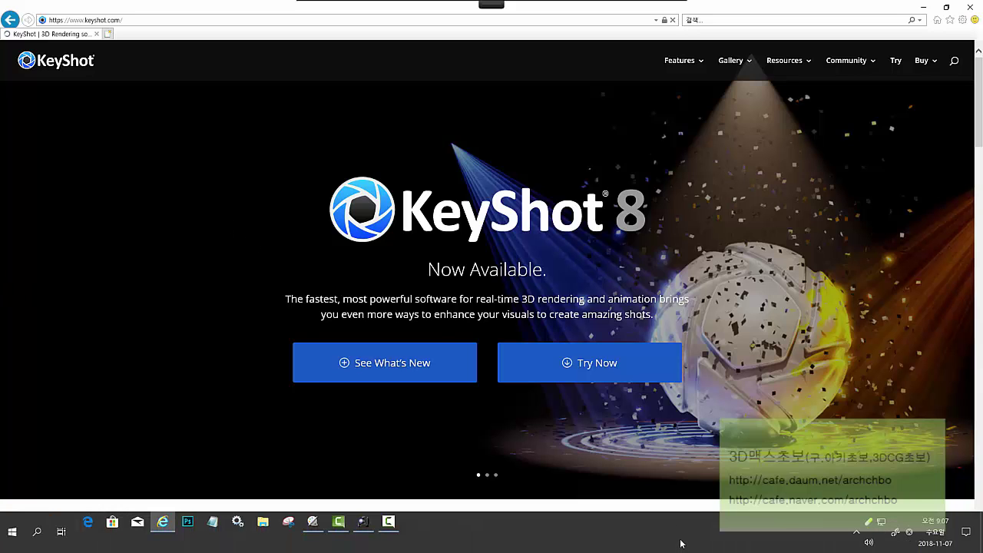
{"action": "scroll", "coordinate": [404, 293], "scroll_direction": "down", "scroll_amount": 2}
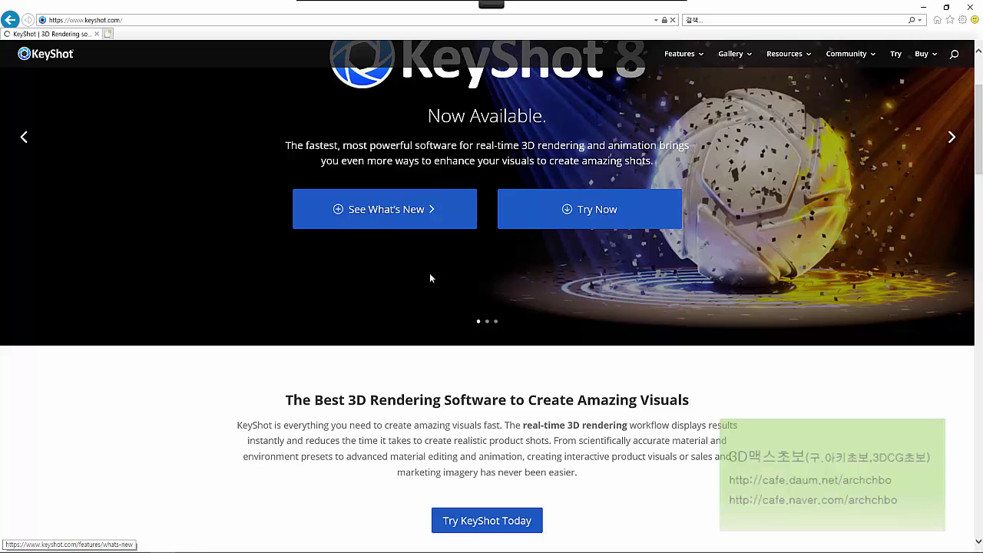
{"action": "left_click", "coordinate": [428, 204]}
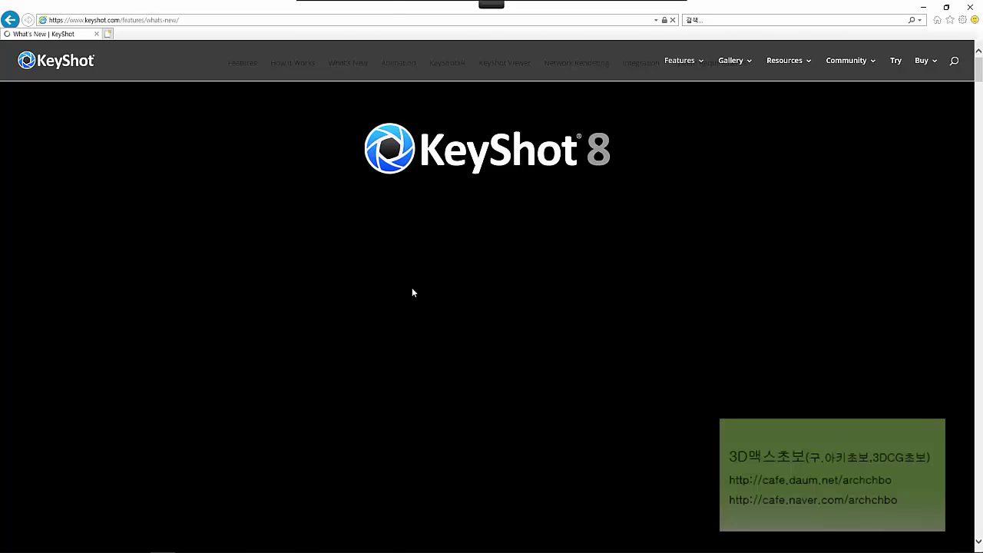
Step: Look through the release introduction and the Image Styles and Bloom Threshold sections of the What's New page
{"action": "scroll", "coordinate": [413, 283], "scroll_direction": "down", "scroll_amount": 3}
{"action": "scroll", "coordinate": [419, 280], "scroll_direction": "down", "scroll_amount": 3}
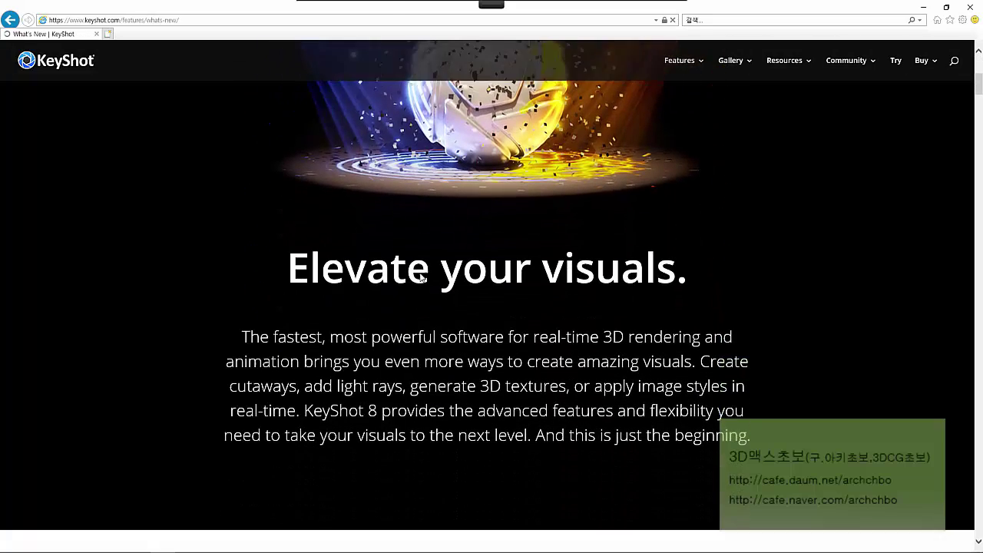
{"action": "scroll", "coordinate": [398, 254], "scroll_direction": "down", "scroll_amount": 4}
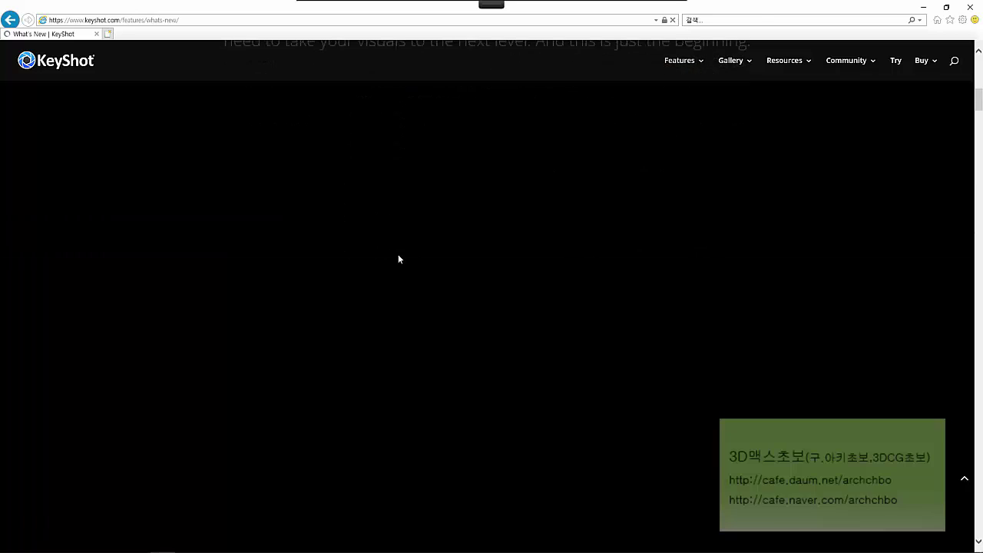
{"action": "scroll", "coordinate": [402, 262], "scroll_direction": "down", "scroll_amount": 10}
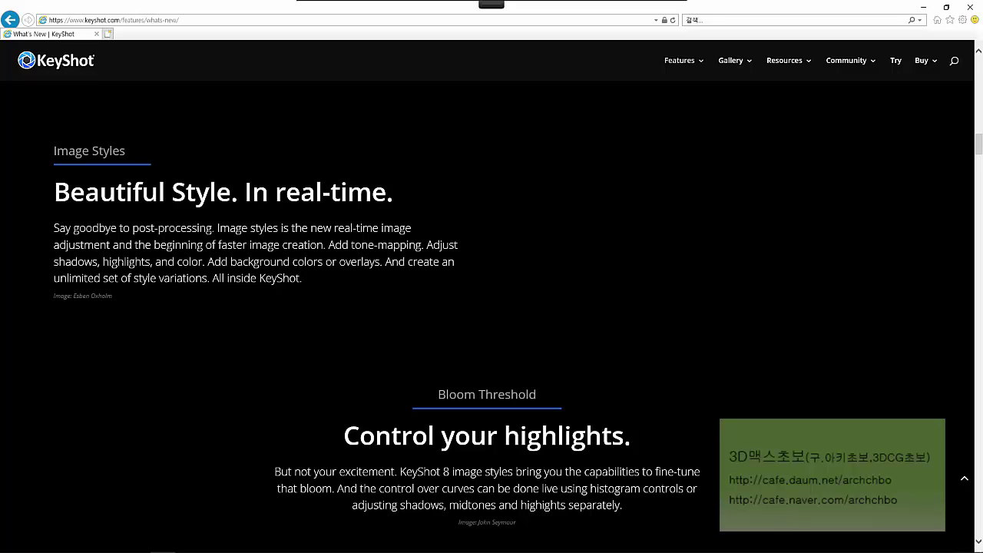
{"action": "scroll", "coordinate": [281, 246], "scroll_direction": "down", "scroll_amount": 3}
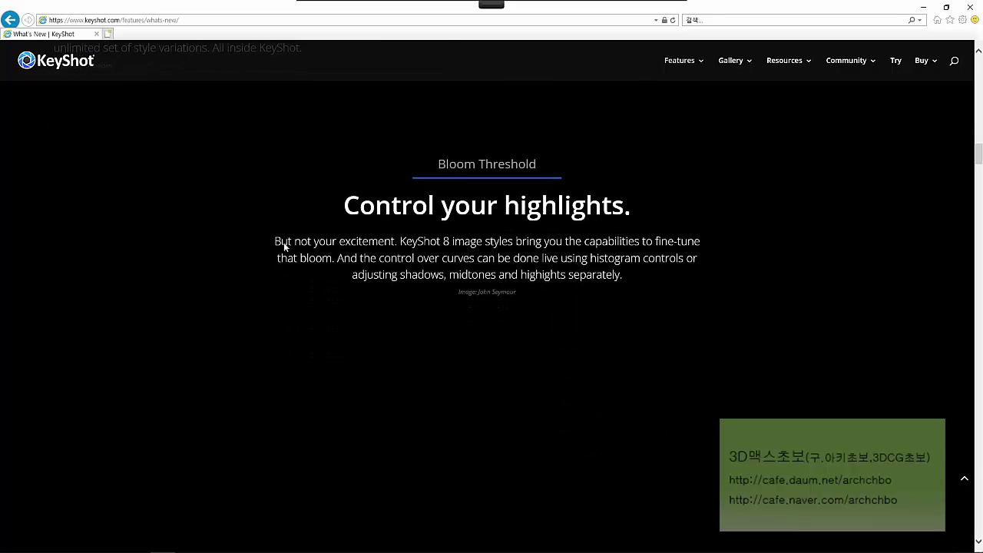
{"action": "scroll", "coordinate": [308, 240], "scroll_direction": "up", "scroll_amount": 6}
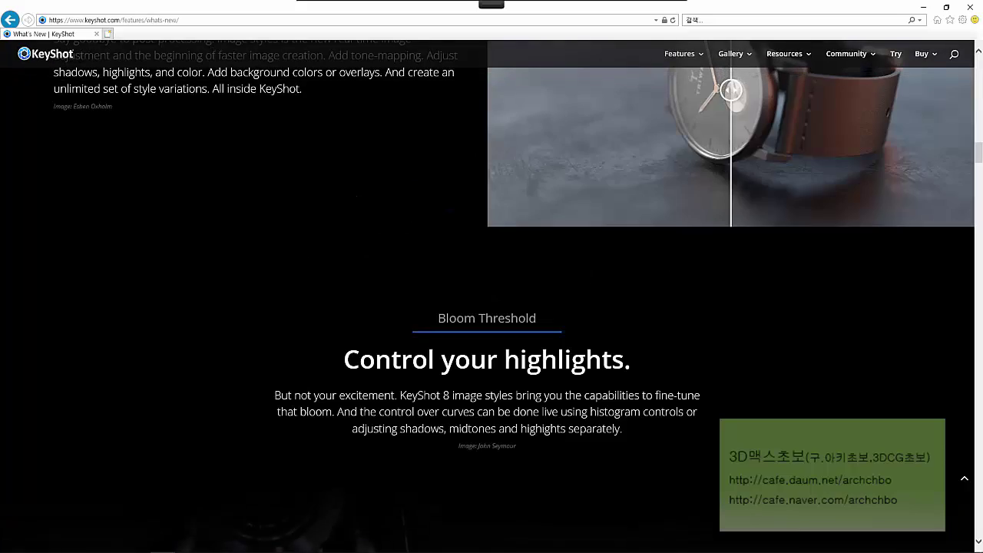
{"action": "scroll", "coordinate": [309, 243], "scroll_direction": "down", "scroll_amount": 12}
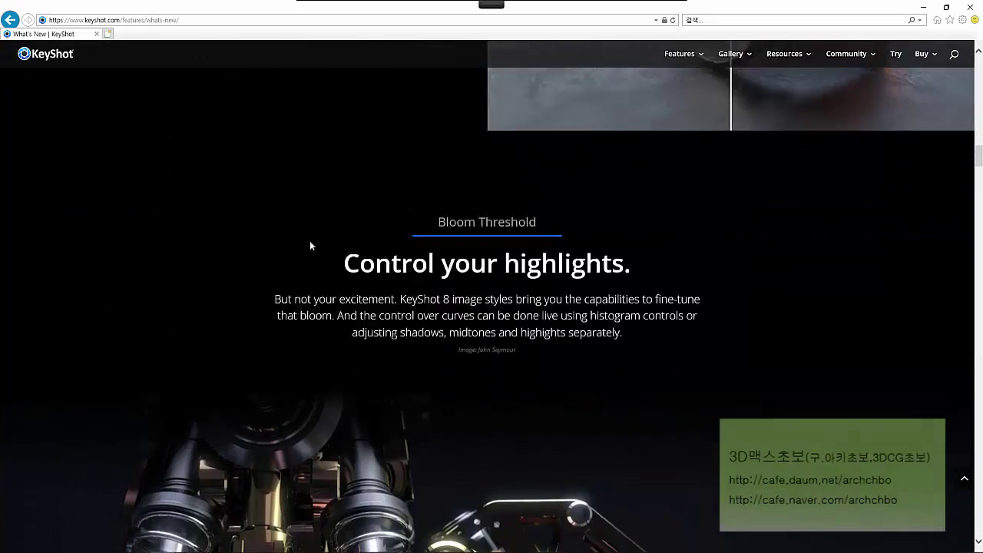
Step: Examine the Cutaway, Cap Style, Nested Dielectrics and Multi-layer Optics feature sections with their sample renders
{"action": "scroll", "coordinate": [310, 245], "scroll_direction": "down", "scroll_amount": 2}
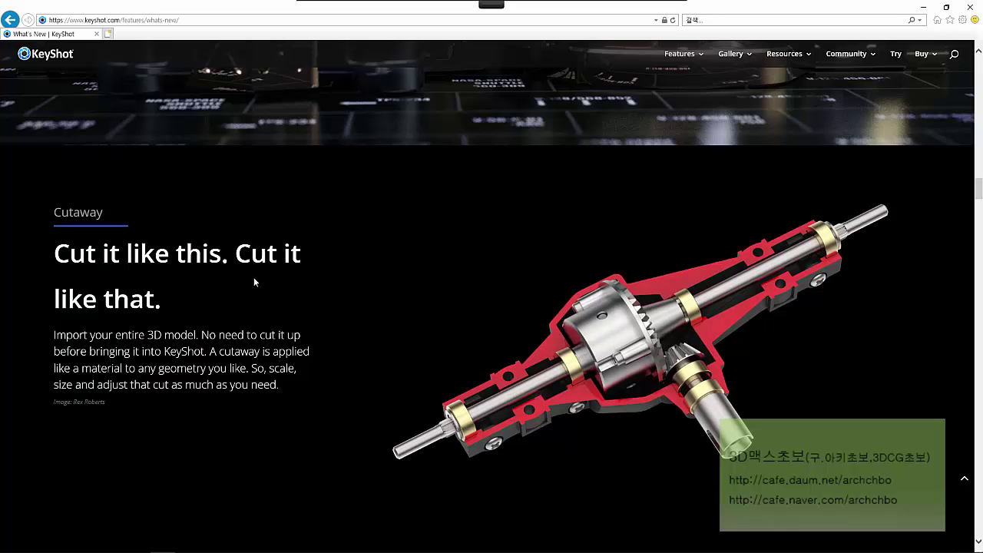
{"action": "scroll", "coordinate": [339, 266], "scroll_direction": "down", "scroll_amount": 5}
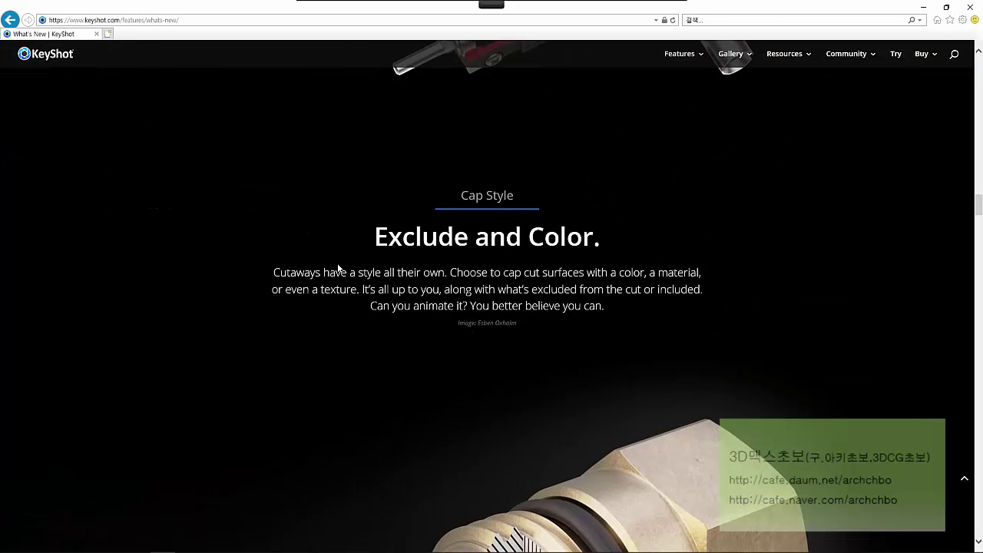
{"action": "scroll", "coordinate": [338, 268], "scroll_direction": "down", "scroll_amount": 2}
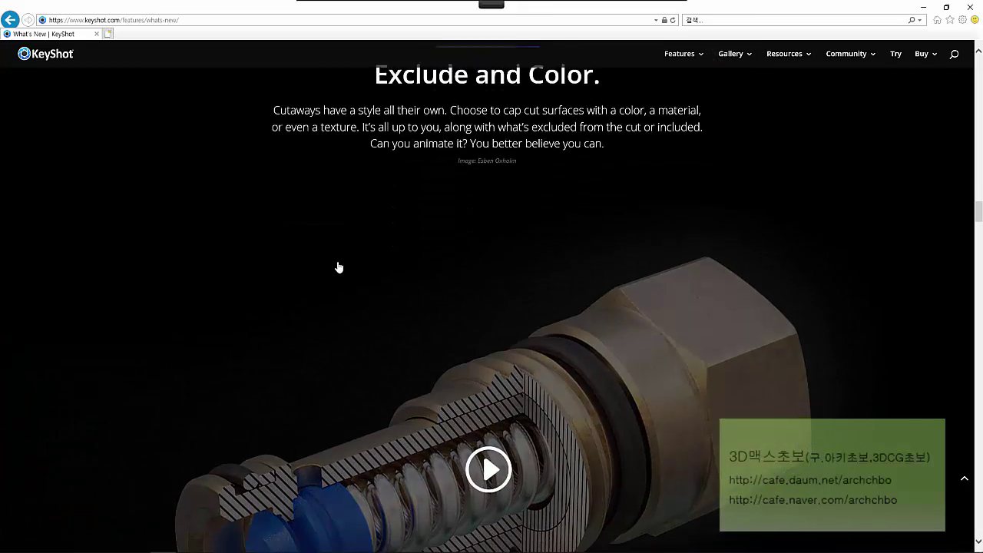
{"action": "scroll", "coordinate": [337, 267], "scroll_direction": "down", "scroll_amount": 4}
{"action": "scroll", "coordinate": [337, 268], "scroll_direction": "down", "scroll_amount": 4}
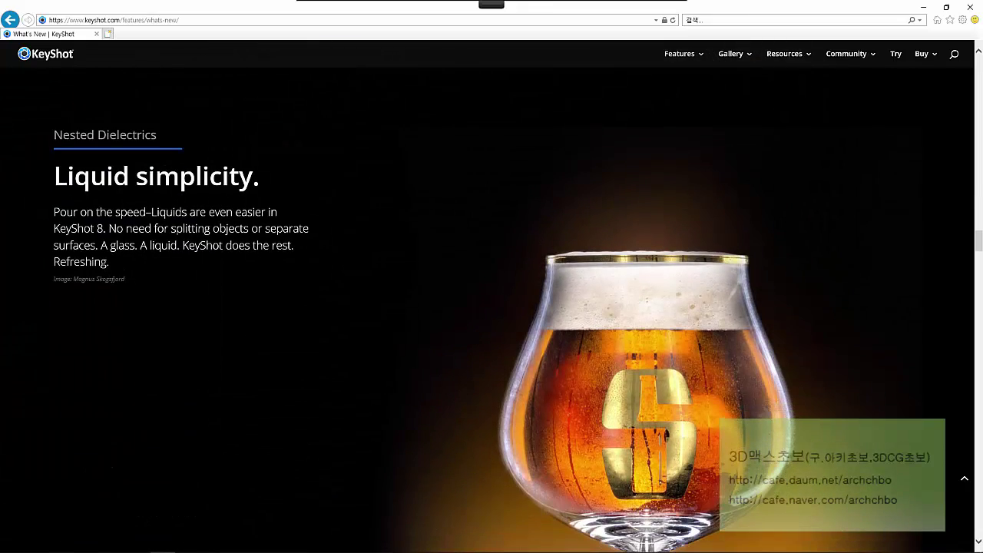
{"action": "scroll", "coordinate": [347, 261], "scroll_direction": "down", "scroll_amount": 6}
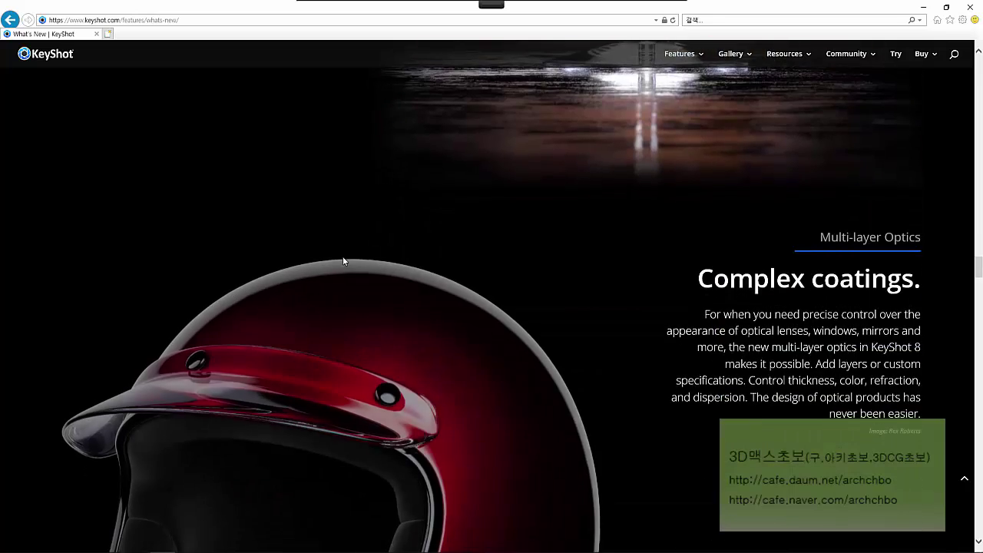
{"action": "scroll", "coordinate": [342, 257], "scroll_direction": "up", "scroll_amount": 2}
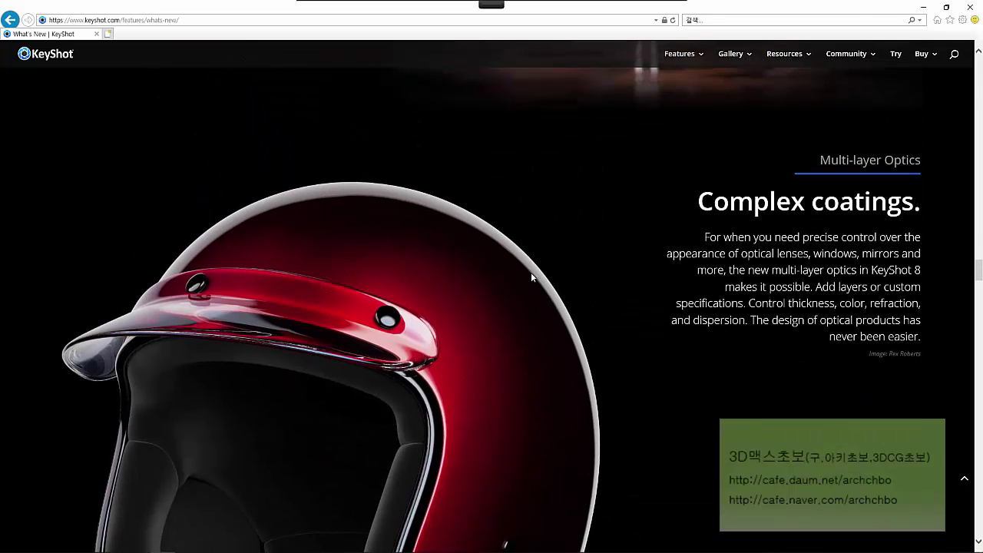
{"action": "scroll", "coordinate": [531, 271], "scroll_direction": "down", "scroll_amount": 1}
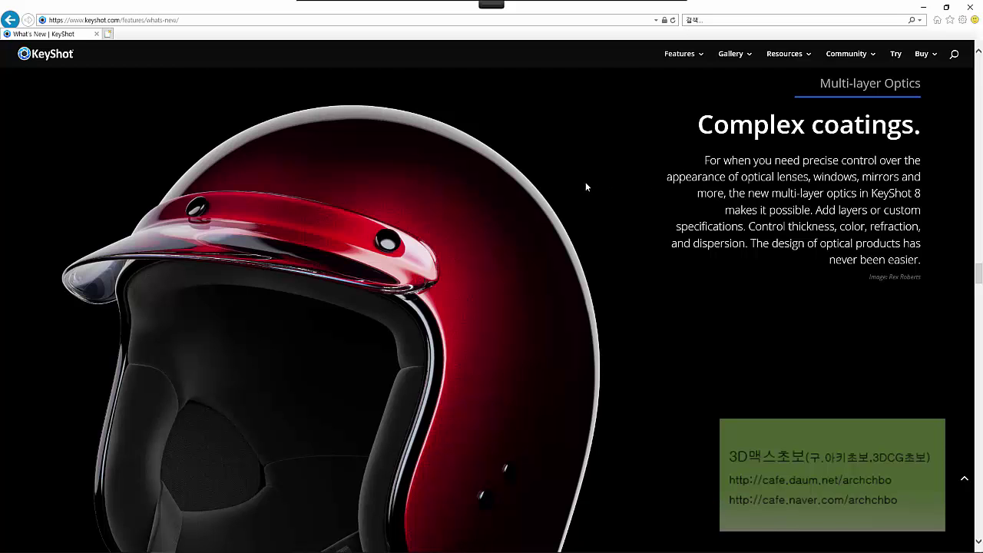
Step: Examine the Scattering Medium and Density Texture sections, including the foggy city and sponge material renders
{"action": "scroll", "coordinate": [731, 250], "scroll_direction": "down", "scroll_amount": 5}
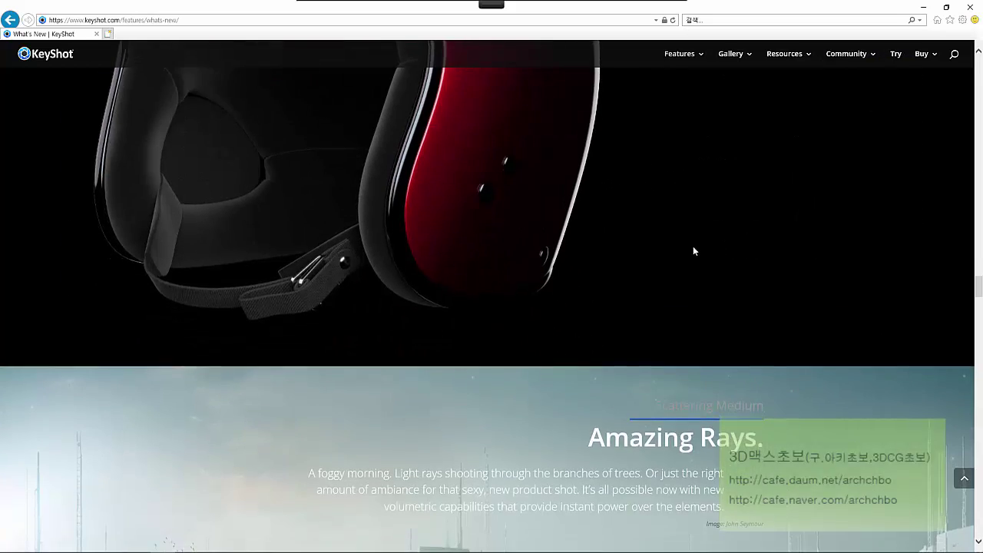
{"action": "scroll", "coordinate": [677, 238], "scroll_direction": "up", "scroll_amount": 1}
{"action": "scroll", "coordinate": [618, 244], "scroll_direction": "down", "scroll_amount": 1}
{"action": "scroll", "coordinate": [620, 234], "scroll_direction": "down", "scroll_amount": 5}
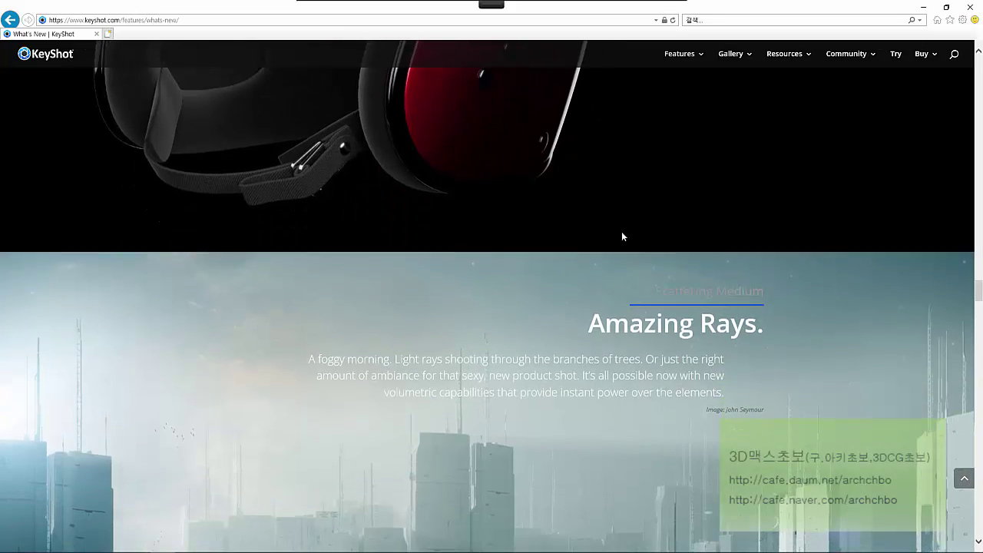
{"action": "scroll", "coordinate": [625, 226], "scroll_direction": "up", "scroll_amount": 2}
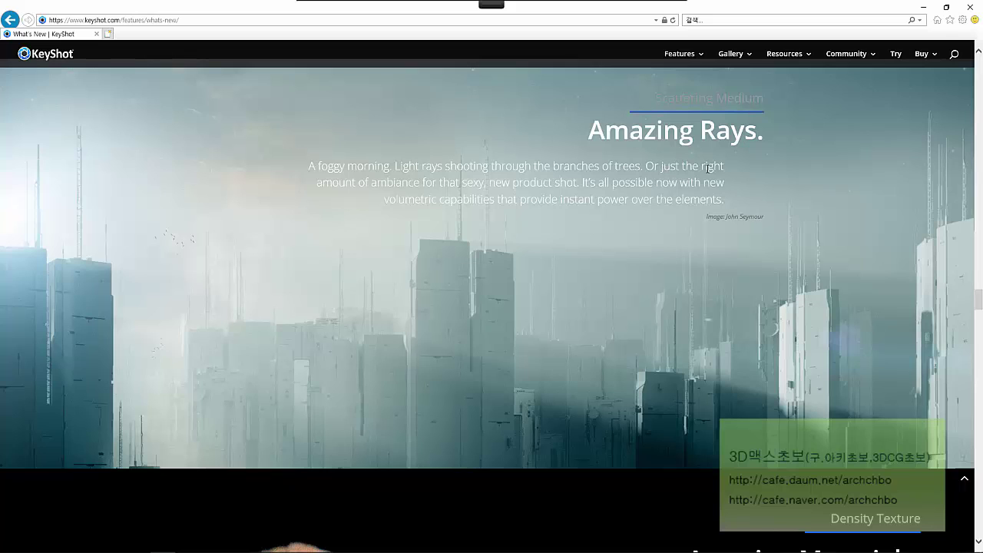
{"action": "scroll", "coordinate": [634, 284], "scroll_direction": "down", "scroll_amount": 3}
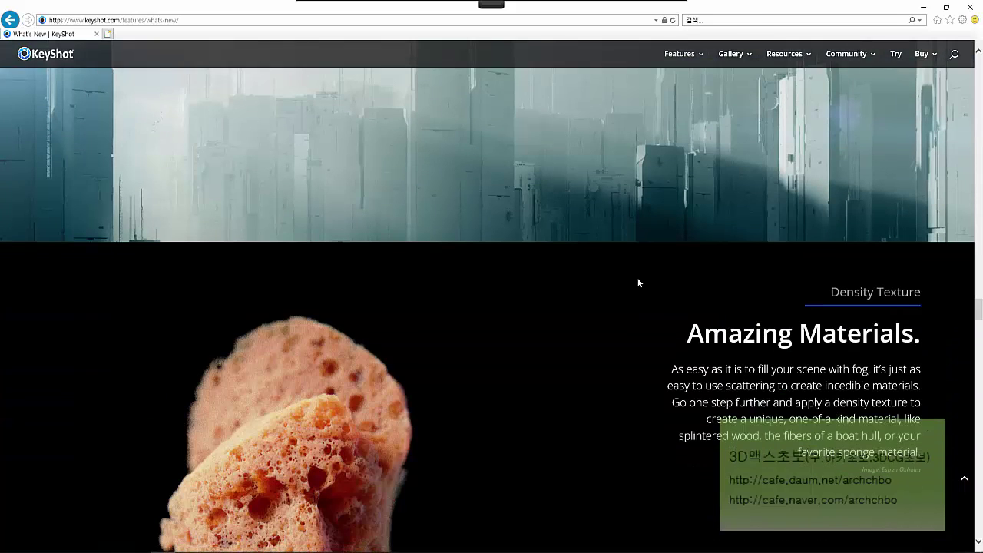
{"action": "scroll", "coordinate": [638, 281], "scroll_direction": "down", "scroll_amount": 2}
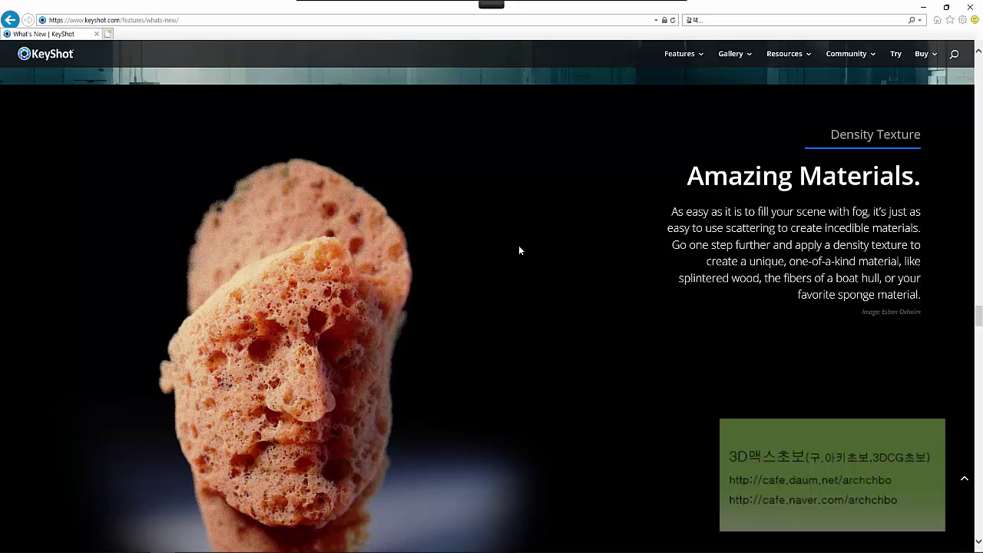
{"action": "scroll", "coordinate": [432, 258], "scroll_direction": "down", "scroll_amount": 10}
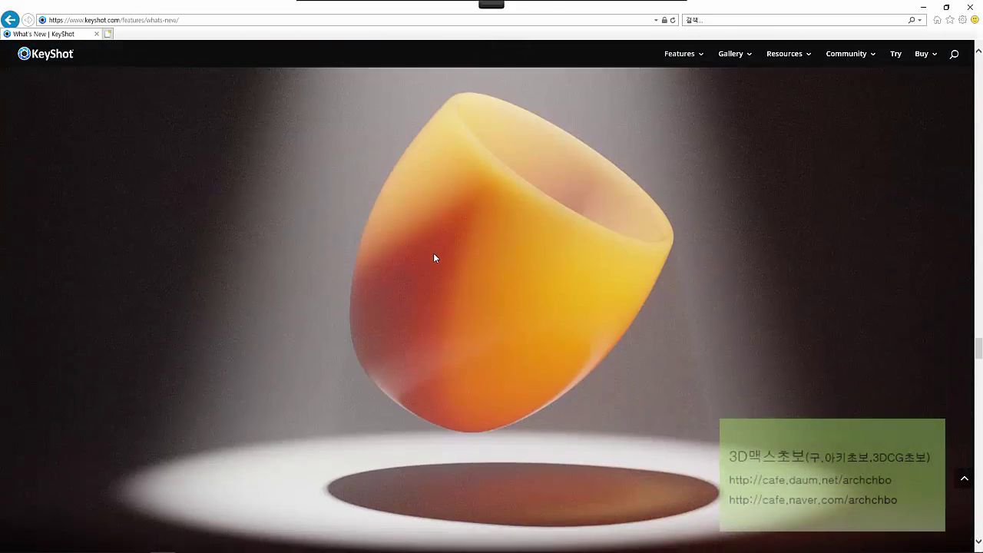
Step: Review the feature sections back up to the introduction and return to the KeyShot home page
{"action": "scroll", "coordinate": [437, 253], "scroll_direction": "up", "scroll_amount": 8}
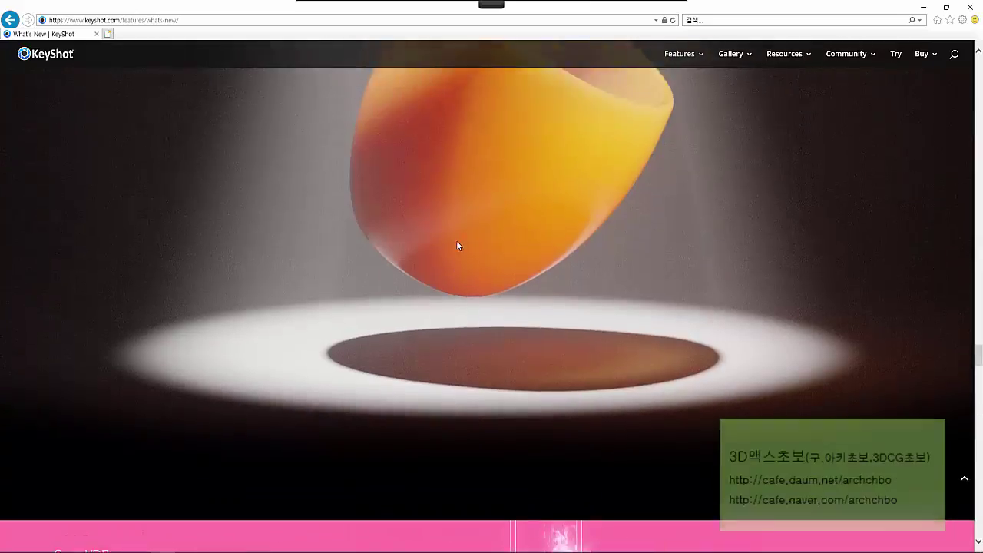
{"action": "scroll", "coordinate": [474, 231], "scroll_direction": "up", "scroll_amount": 15}
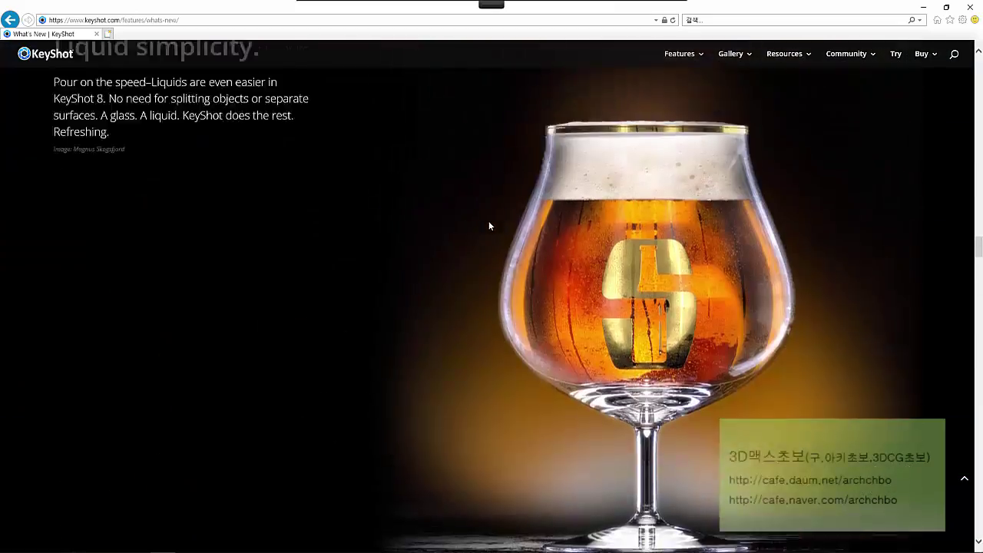
{"action": "scroll", "coordinate": [486, 225], "scroll_direction": "up", "scroll_amount": 10}
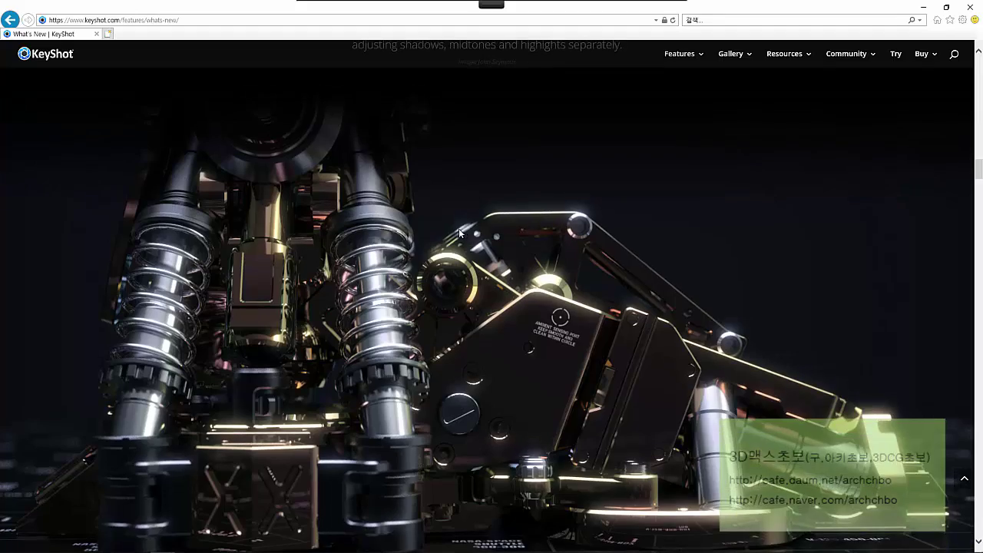
{"action": "scroll", "coordinate": [461, 222], "scroll_direction": "up", "scroll_amount": 12}
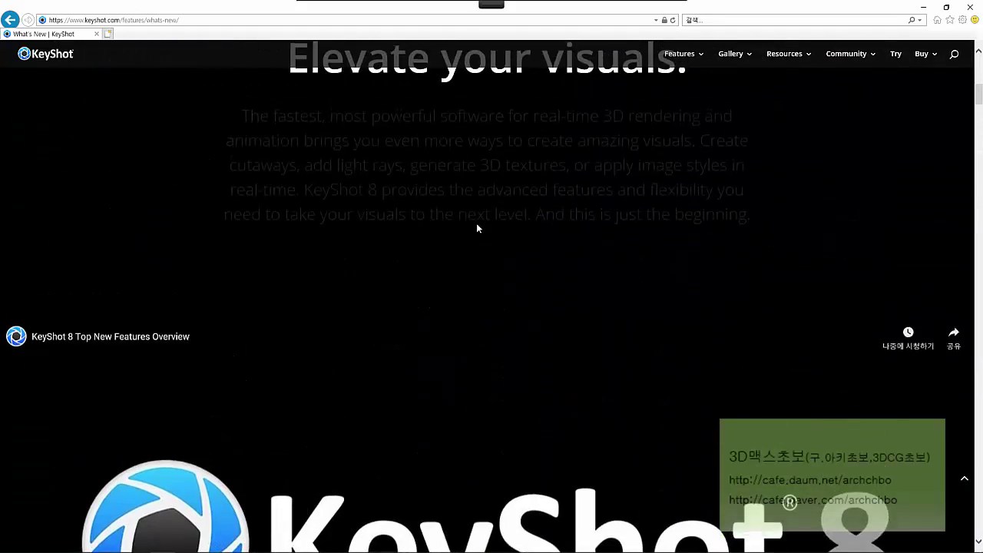
{"action": "key", "text": "alt+Left"}
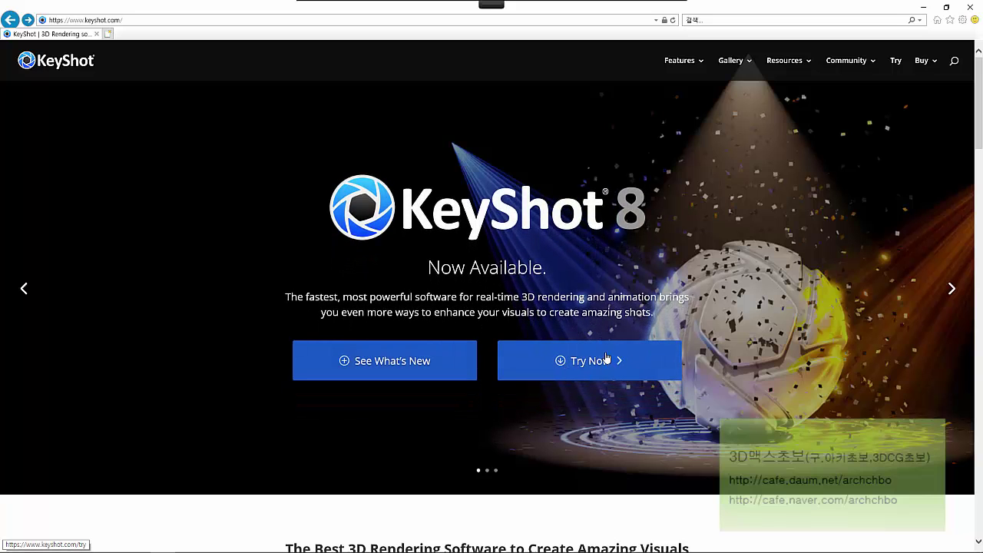
Step: Look through the home page's introduction, Fast, Easy and Accurate, KeyShot Viewer and customer sections, and close the browser
{"action": "scroll", "coordinate": [573, 335], "scroll_direction": "down", "scroll_amount": 4}
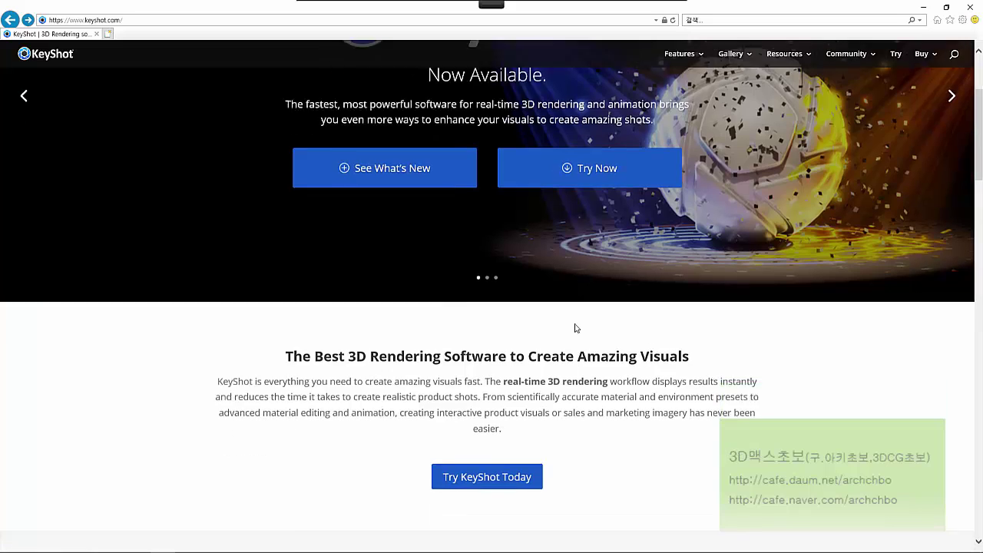
{"action": "scroll", "coordinate": [576, 325], "scroll_direction": "down", "scroll_amount": 3}
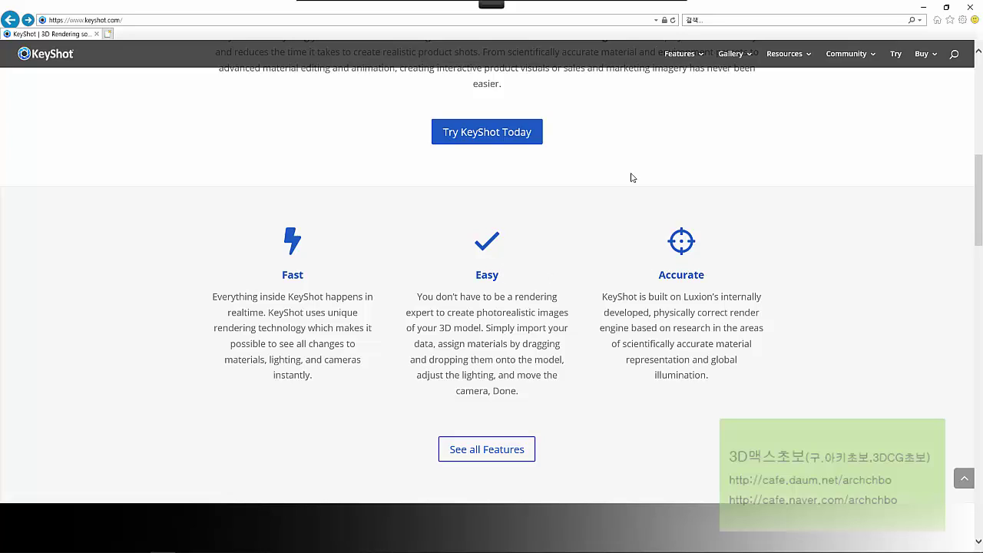
{"action": "scroll", "coordinate": [637, 251], "scroll_direction": "down", "scroll_amount": 5}
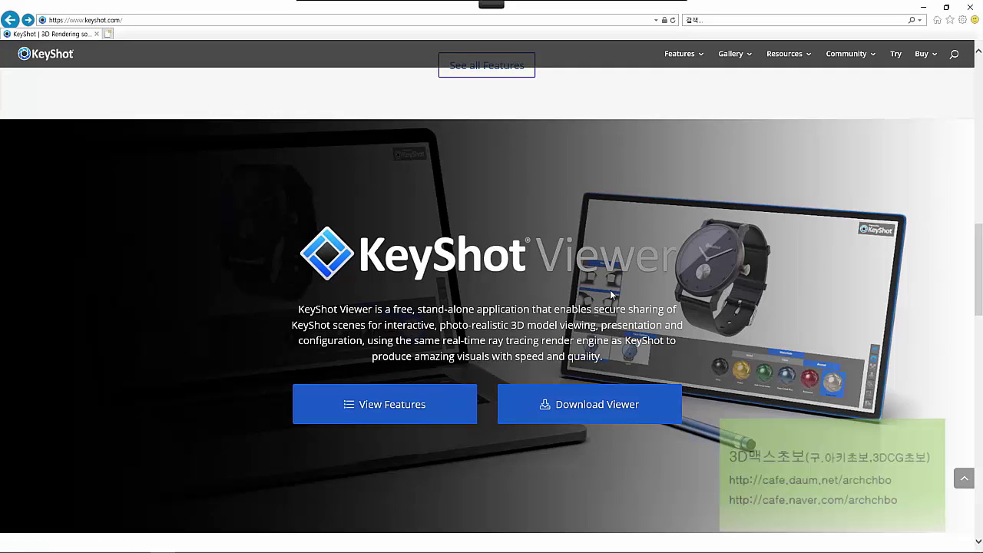
{"action": "scroll", "coordinate": [628, 360], "scroll_direction": "down", "scroll_amount": 1}
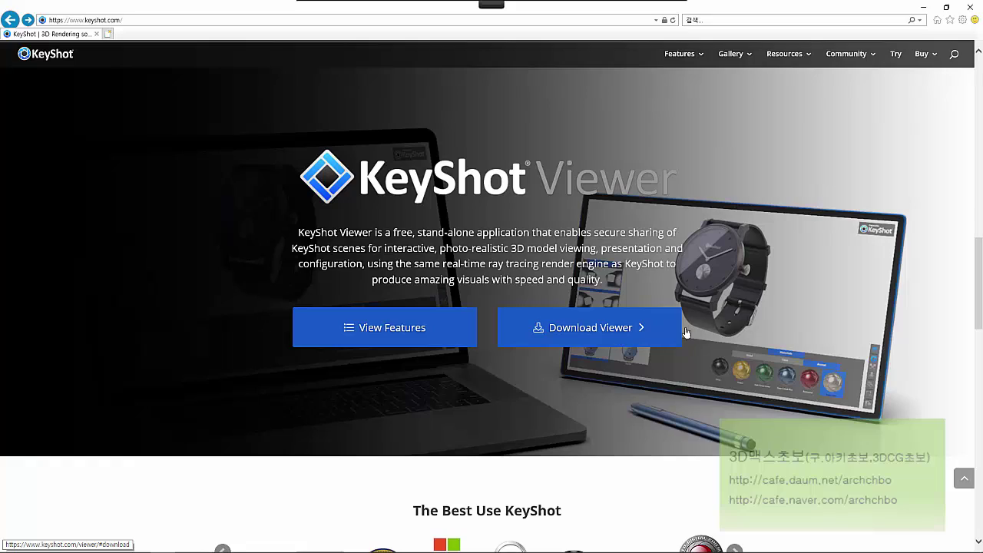
{"action": "scroll", "coordinate": [679, 333], "scroll_direction": "down", "scroll_amount": 4}
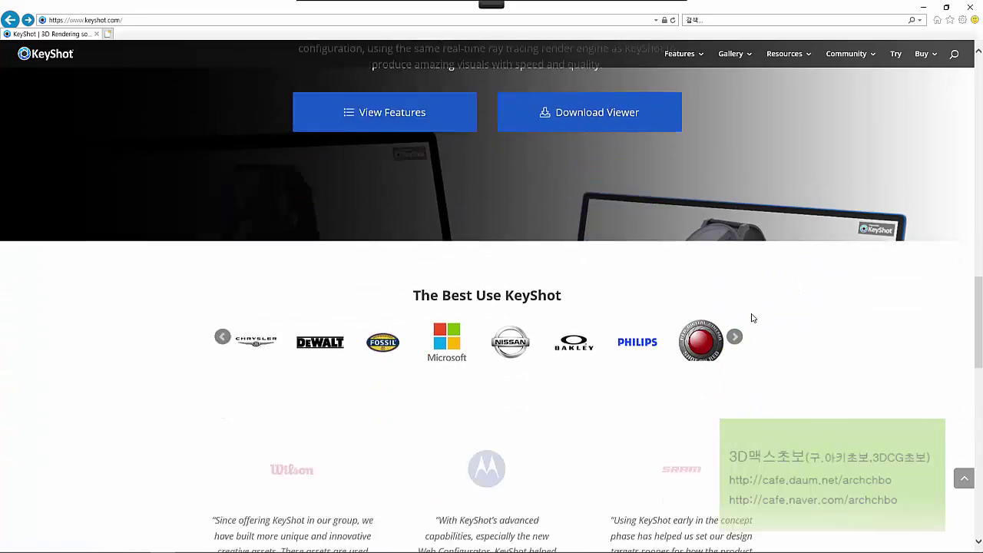
{"action": "scroll", "coordinate": [743, 282], "scroll_direction": "up", "scroll_amount": 4}
{"action": "scroll", "coordinate": [743, 283], "scroll_direction": "up", "scroll_amount": 6}
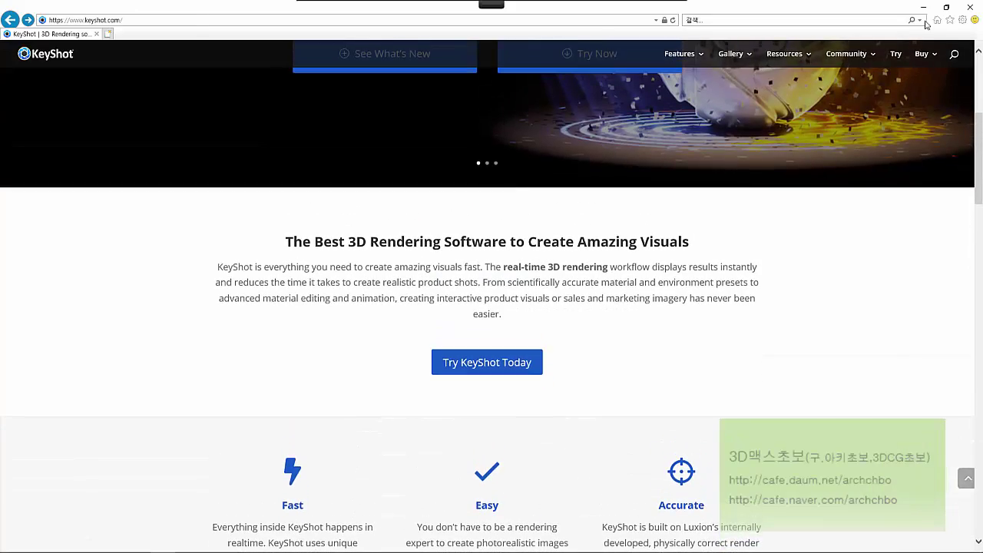
{"action": "left_click", "coordinate": [969, 9]}
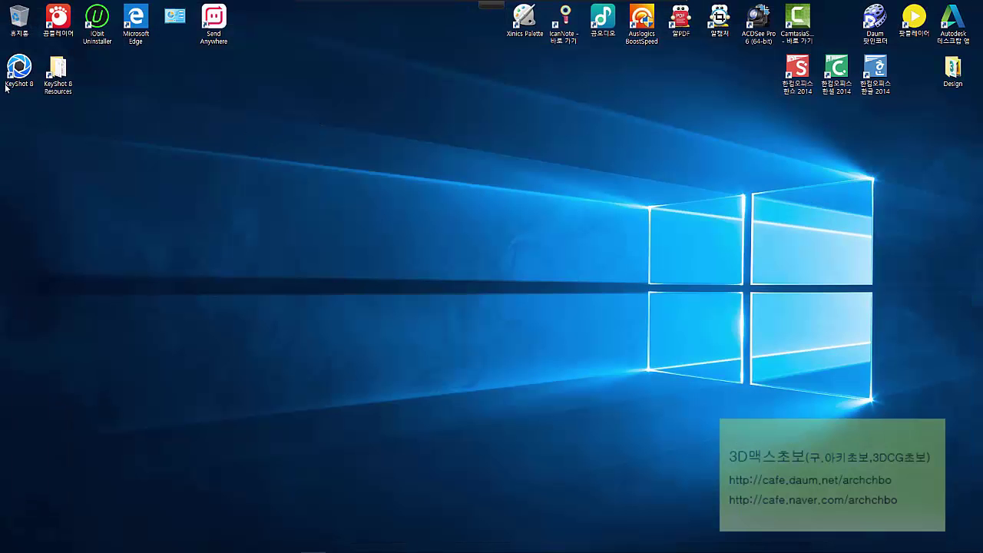
Step: Launch KeyShot 8 from the desktop, minimize it, and inspect the subfolders of the KeyShot 8 Resources folder
{"action": "double_click", "coordinate": [13, 90]}
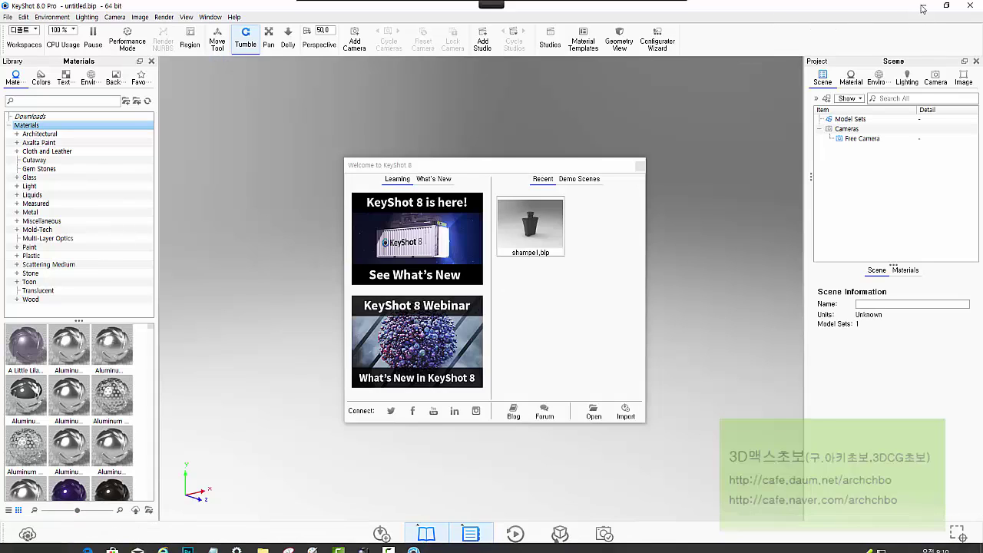
{"action": "left_click", "coordinate": [924, 7]}
{"action": "left_click", "coordinate": [66, 82]}
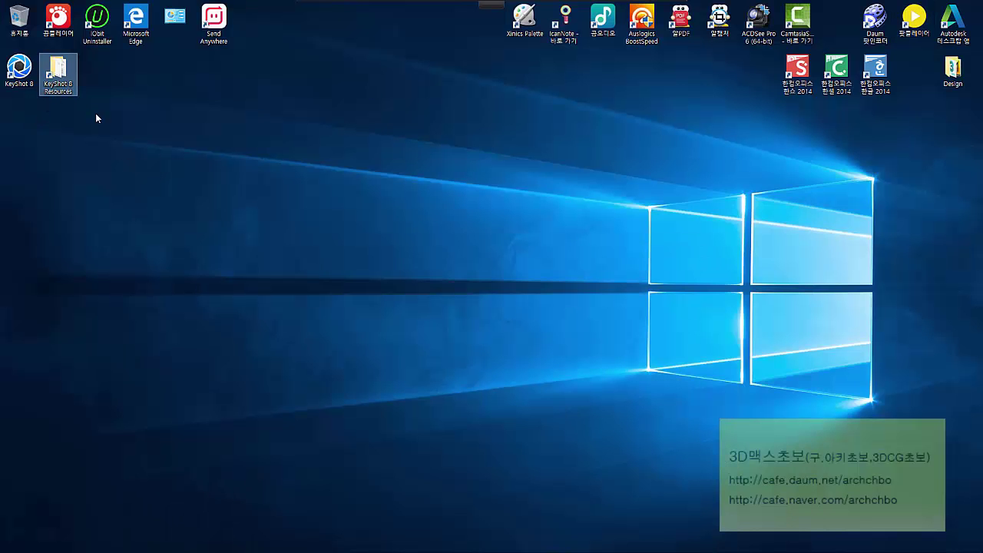
{"action": "double_click", "coordinate": [60, 85]}
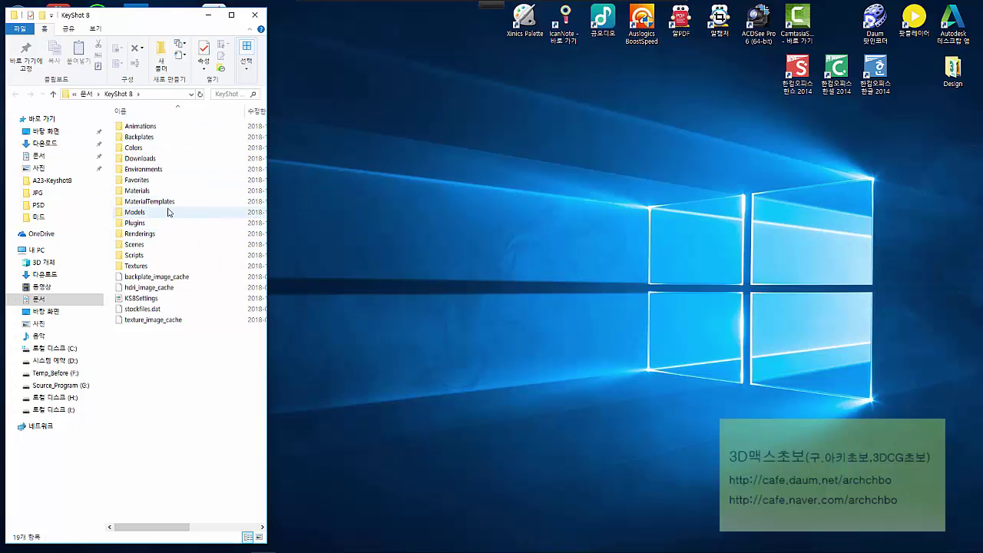
{"action": "left_click", "coordinate": [255, 16]}
Step: Switch back to KeyShot 8 and reposition its welcome window closer to the material library
{"action": "mouse_move", "coordinate": [356, 538]}
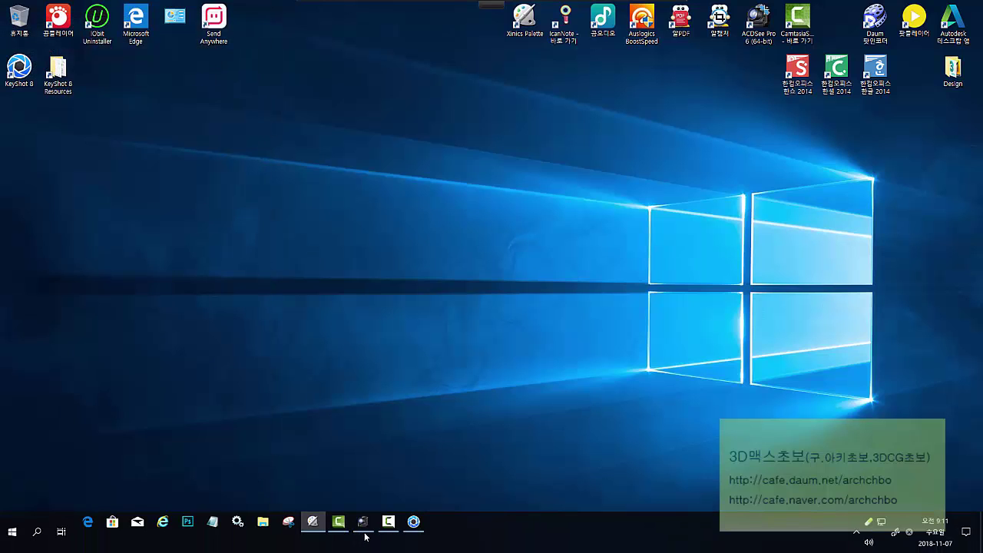
{"action": "left_click", "coordinate": [415, 530]}
{"action": "left_click_drag", "start_coordinate": [439, 162], "coordinate": [407, 144]}
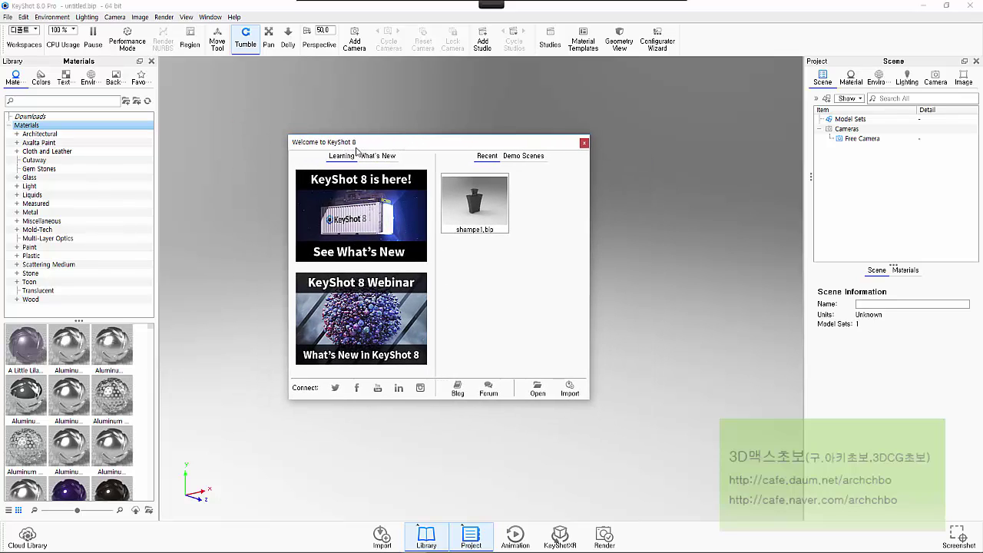
{"action": "left_click_drag", "start_coordinate": [401, 146], "coordinate": [329, 135]}
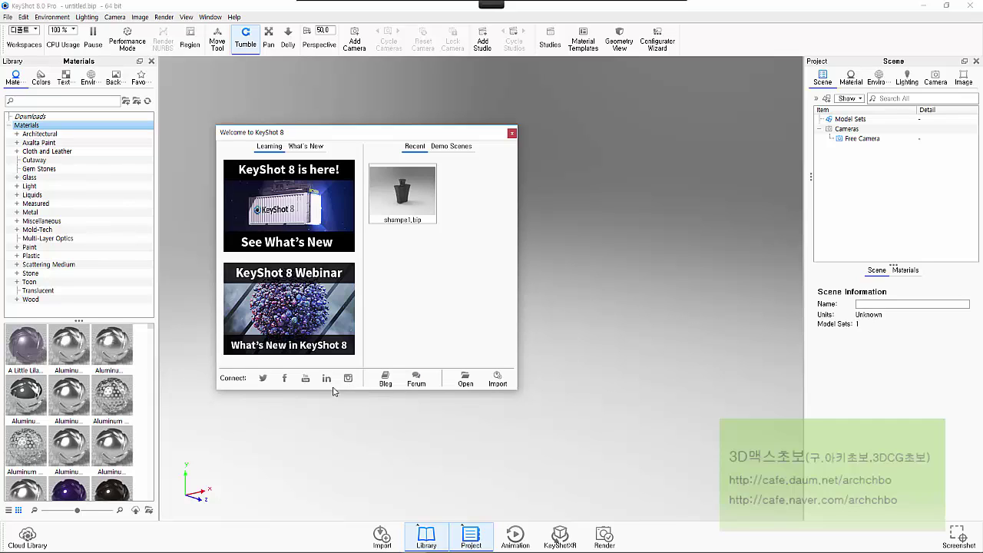
Step: Examine the files offered for opening and importing from the welcome window, and display the demo scenes
{"action": "left_click", "coordinate": [467, 378]}
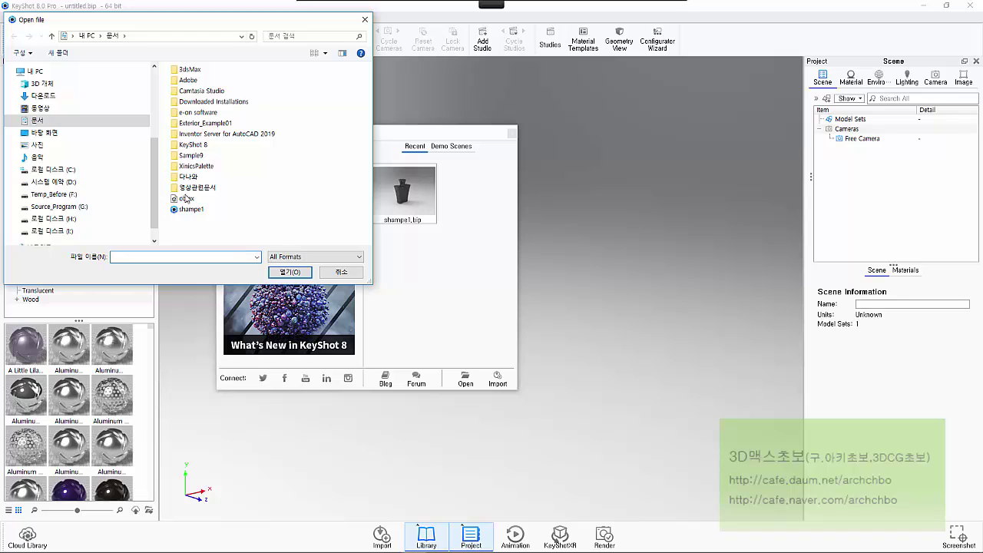
{"action": "left_click", "coordinate": [341, 272]}
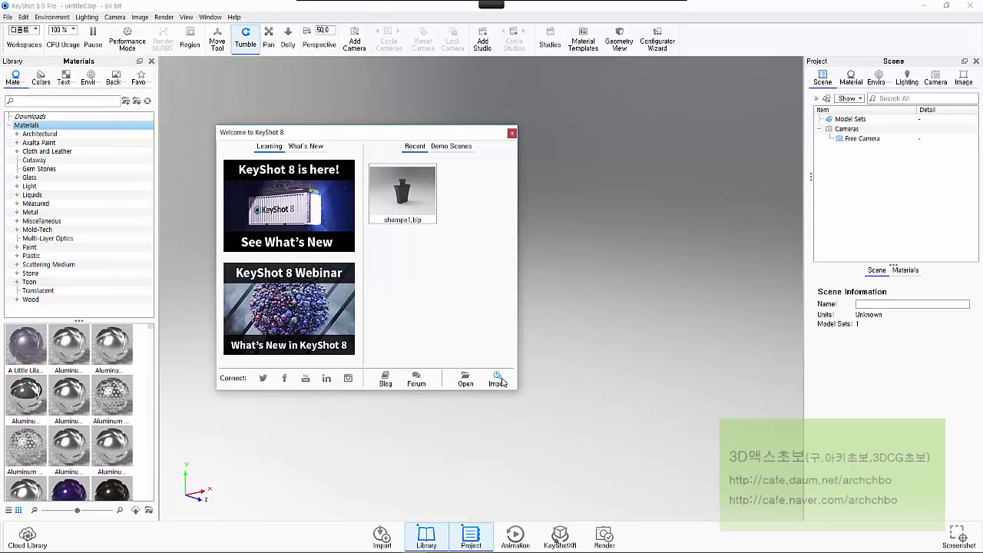
{"action": "left_click", "coordinate": [498, 379]}
{"action": "left_click", "coordinate": [195, 92]}
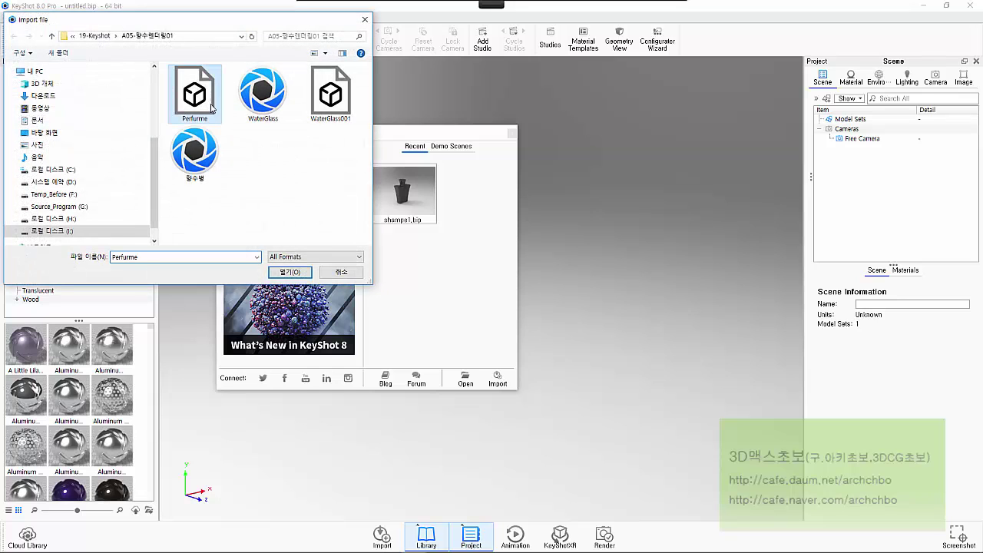
{"action": "left_click", "coordinate": [330, 92]}
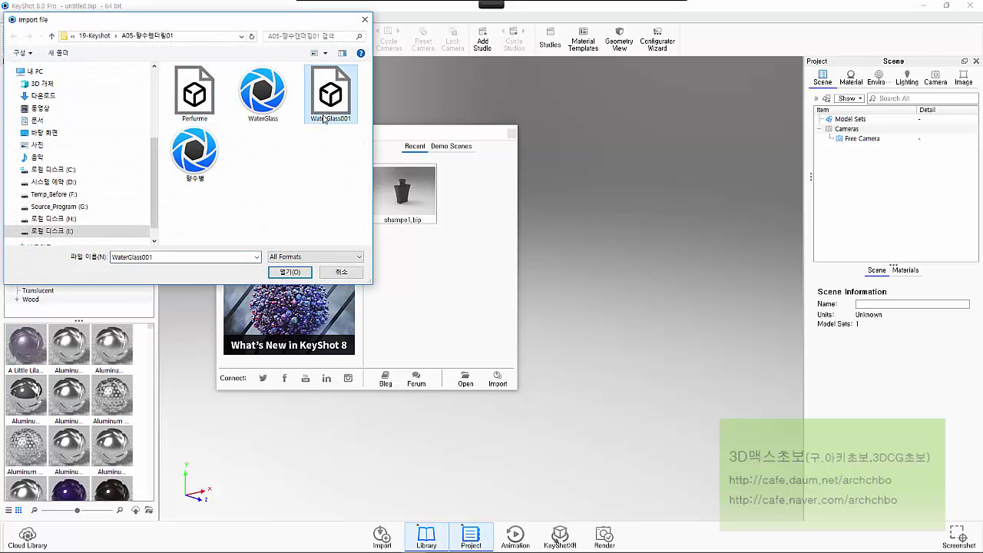
{"action": "left_click", "coordinate": [341, 272]}
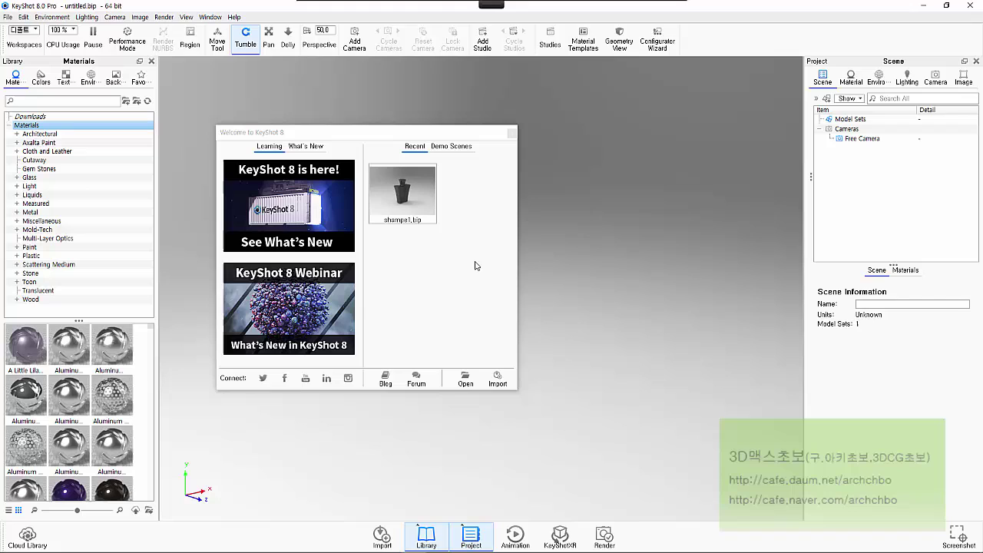
{"action": "left_click", "coordinate": [462, 149]}
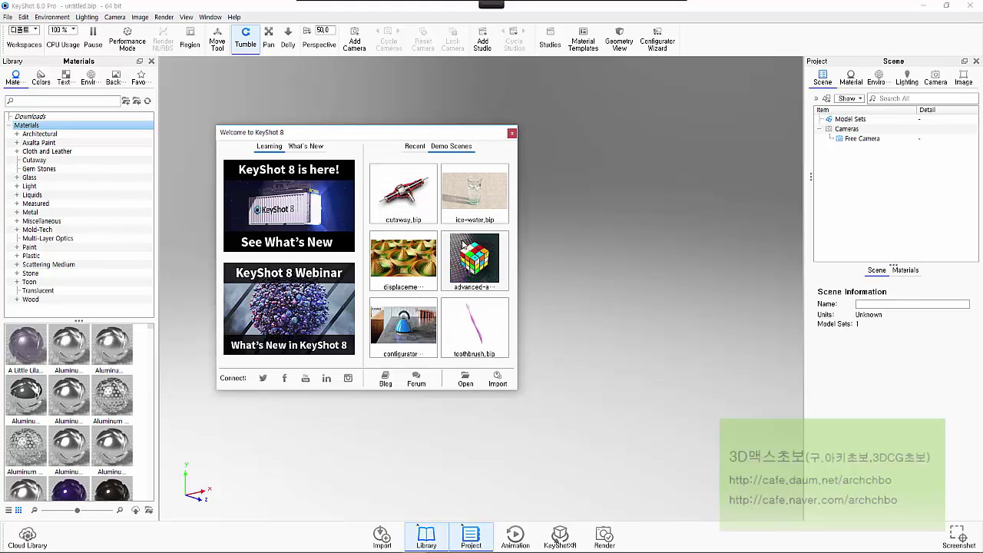
Step: Import the Perfurme.obj model in millimeters, keeping the default import settings
{"action": "left_click", "coordinate": [498, 380]}
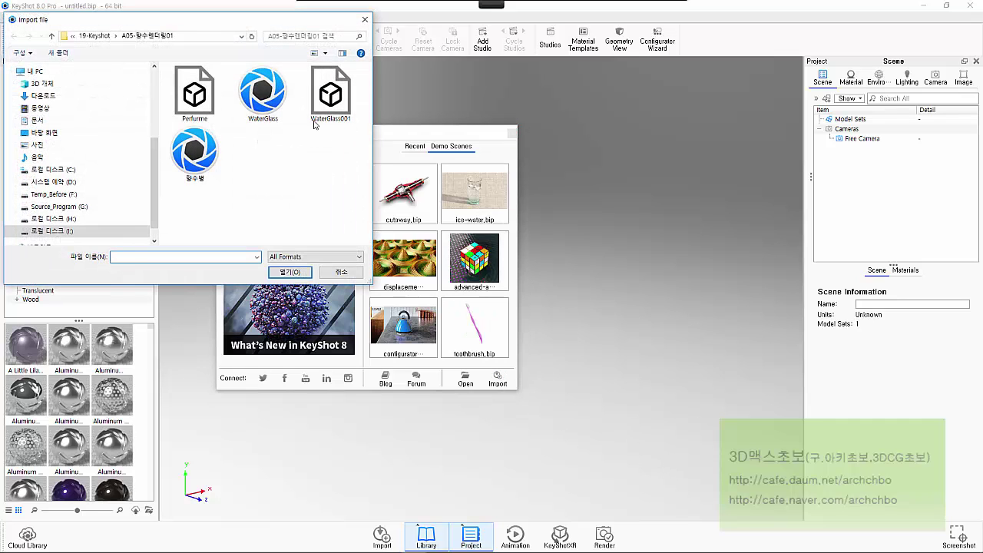
{"action": "left_click", "coordinate": [187, 112]}
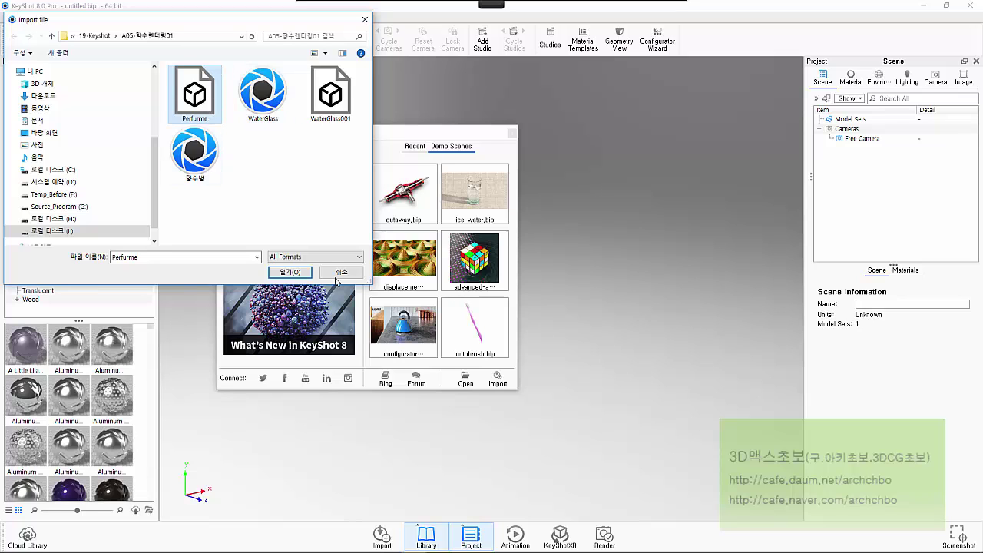
{"action": "left_click", "coordinate": [291, 271]}
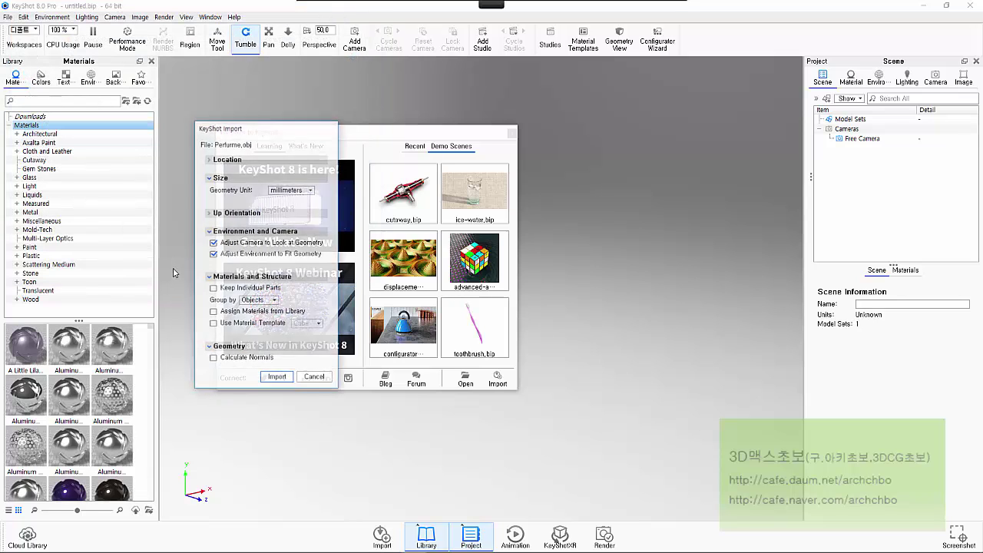
{"action": "left_click", "coordinate": [277, 377]}
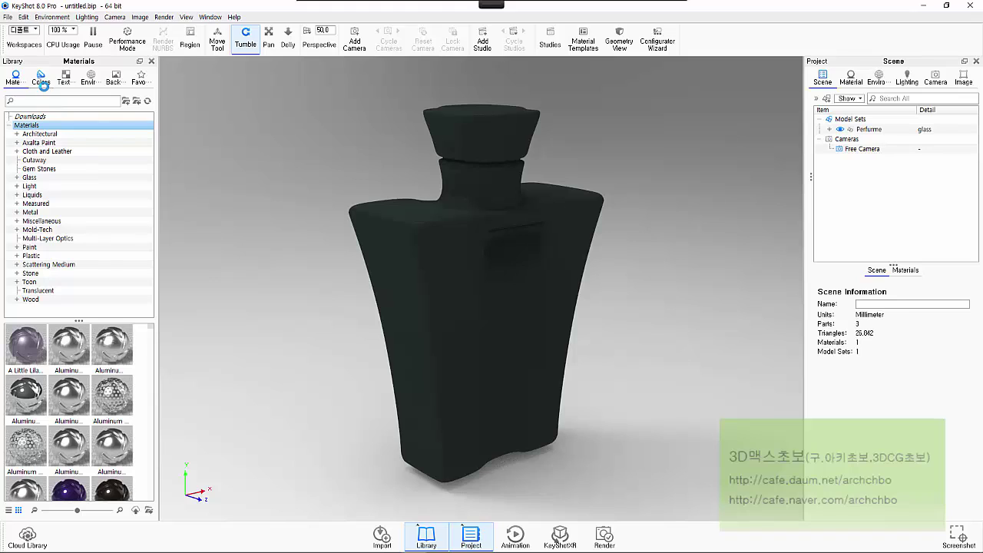
Step: Look through the library's Colors, Textures, Environments, Backplates and Favorites categories and return to Materials
{"action": "left_click", "coordinate": [41, 81]}
{"action": "left_click", "coordinate": [64, 81]}
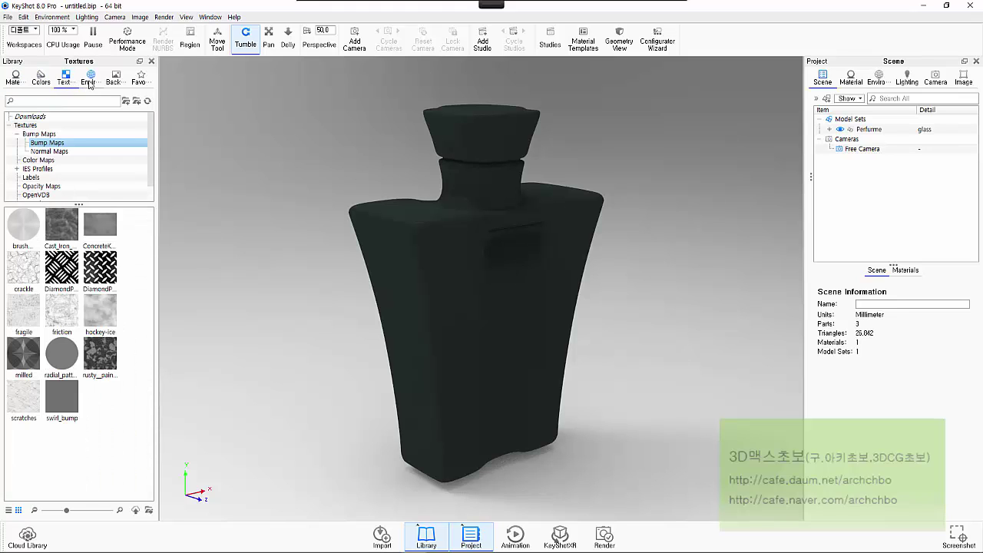
{"action": "left_click", "coordinate": [90, 80]}
{"action": "left_click", "coordinate": [115, 80]}
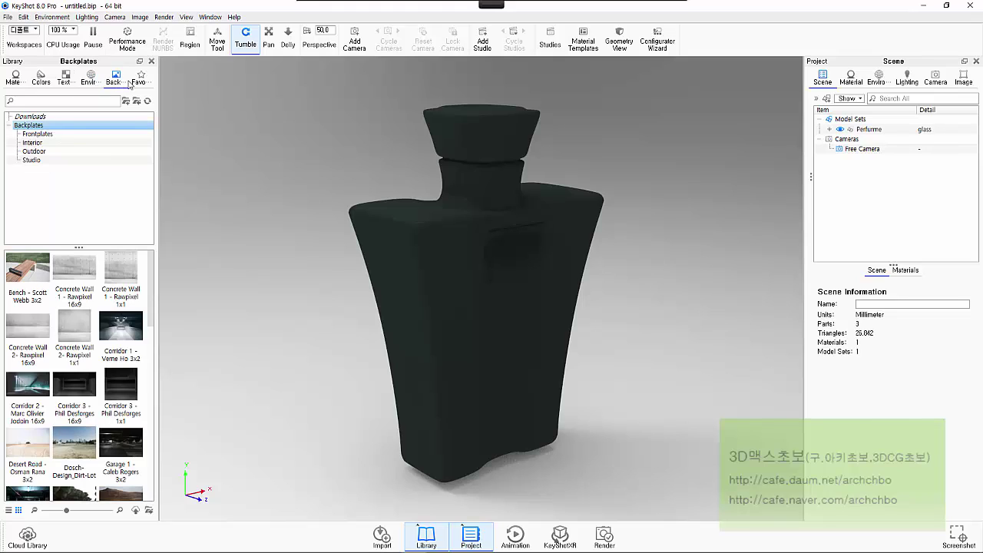
{"action": "left_click", "coordinate": [139, 81]}
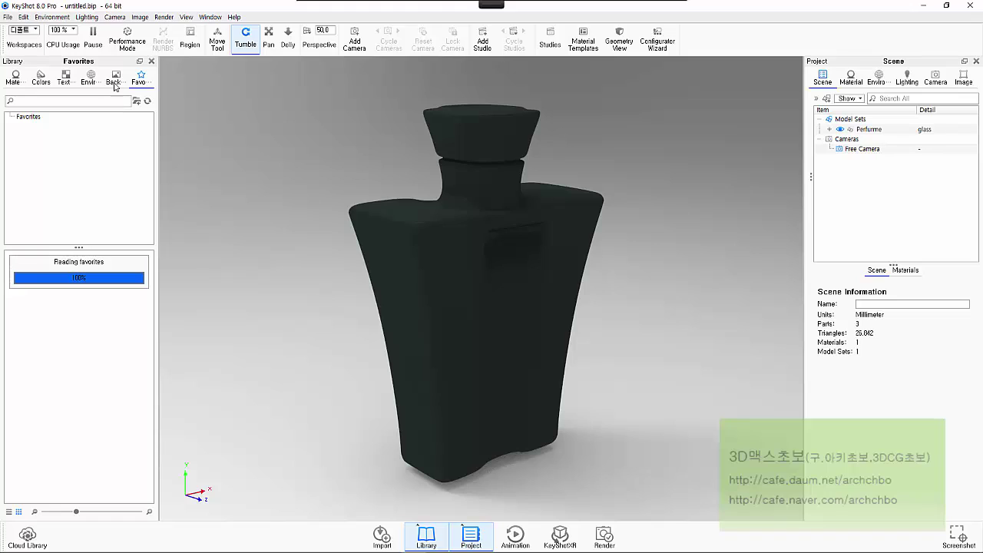
{"action": "left_click", "coordinate": [13, 80]}
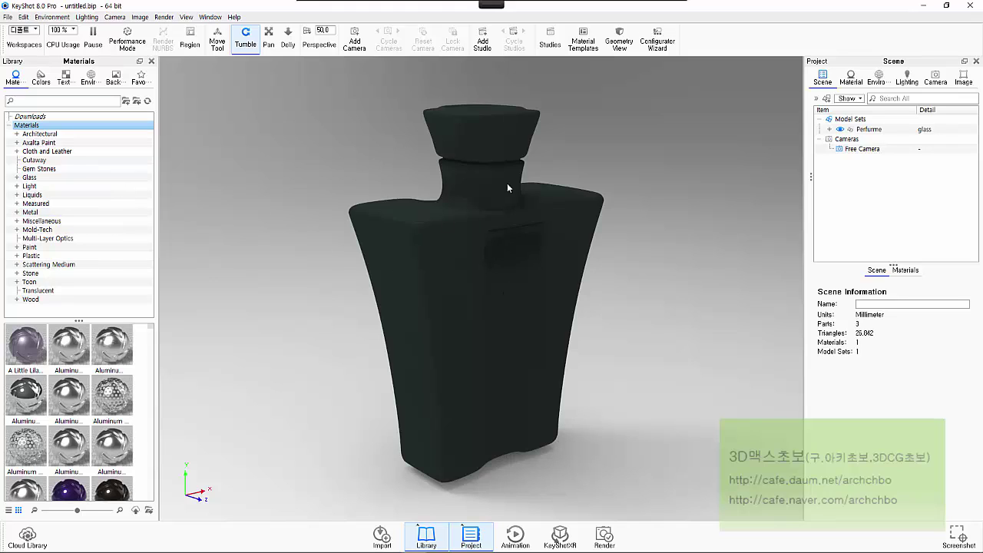
Step: Apply the Glass Basic Red material from the Glass category to the perfume bottle
{"action": "left_click", "coordinate": [50, 177]}
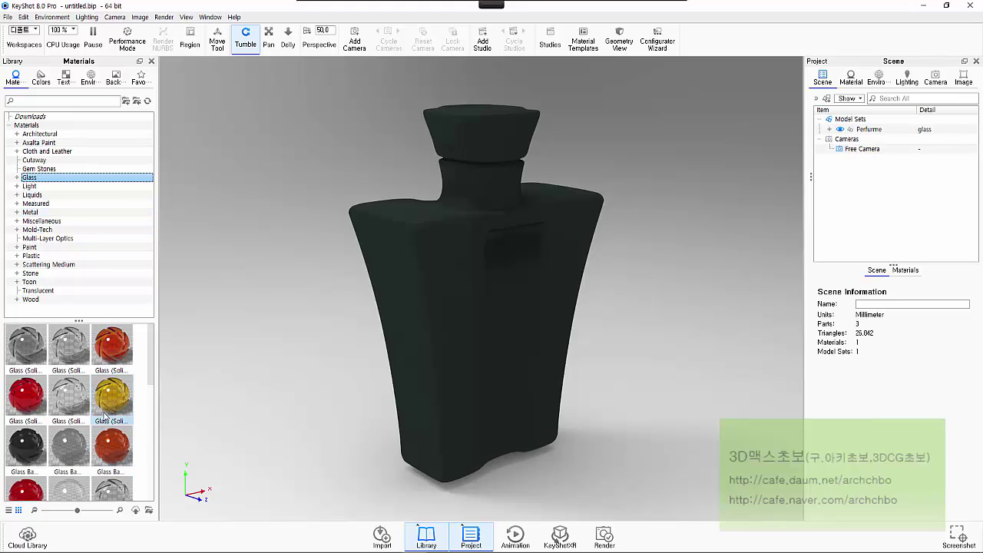
{"action": "scroll", "coordinate": [140, 399], "scroll_direction": "down", "scroll_amount": 2}
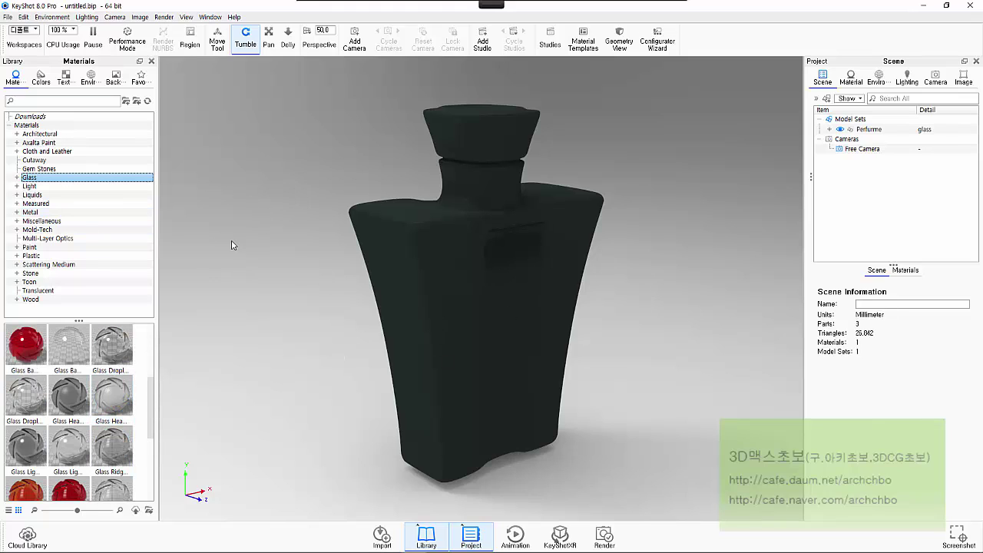
{"action": "left_click", "coordinate": [25, 359]}
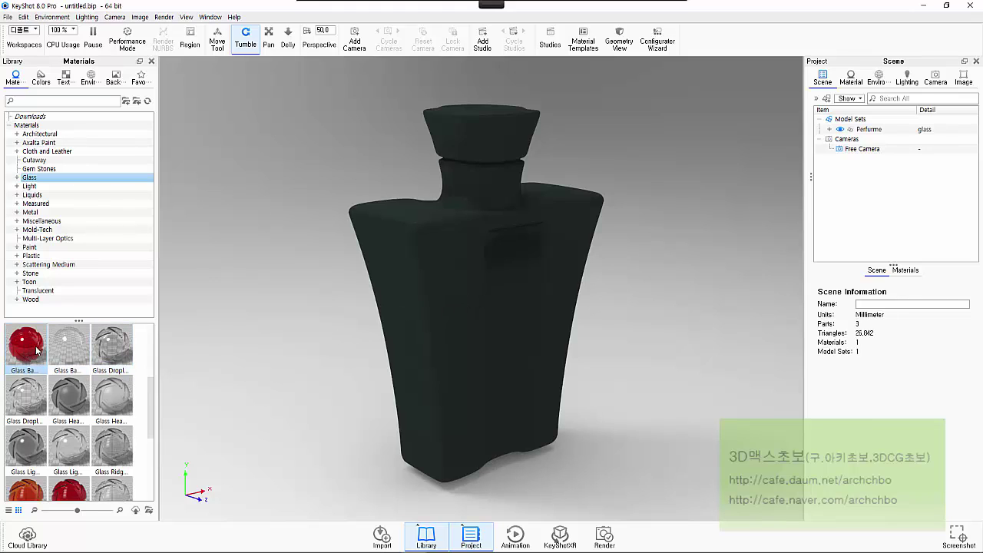
{"action": "left_click_drag", "start_coordinate": [36, 351], "coordinate": [456, 281]}
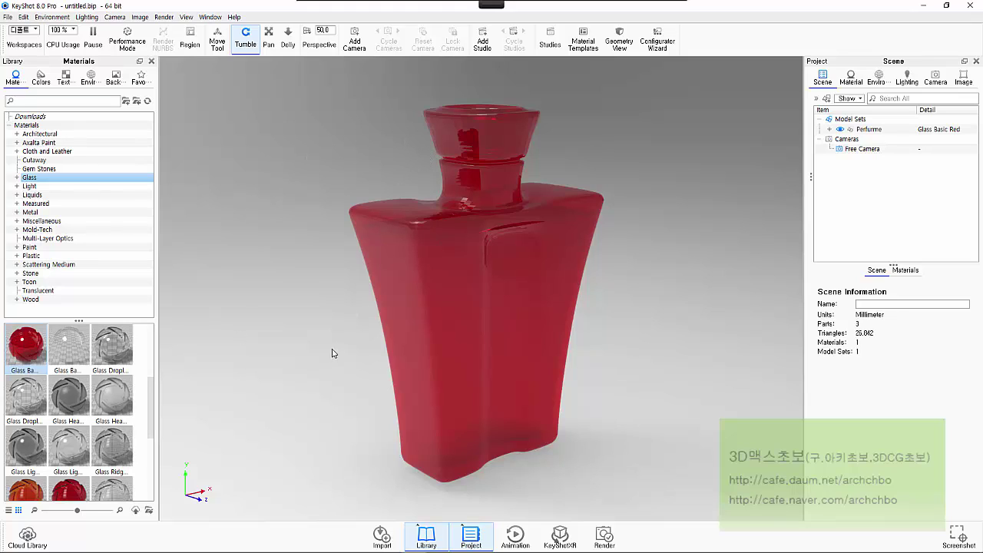
Step: Pause and resume the real-time rendering while viewing the red bottle from its narrow side and broad face
{"action": "left_click_drag", "start_coordinate": [340, 336], "coordinate": [493, 332]}
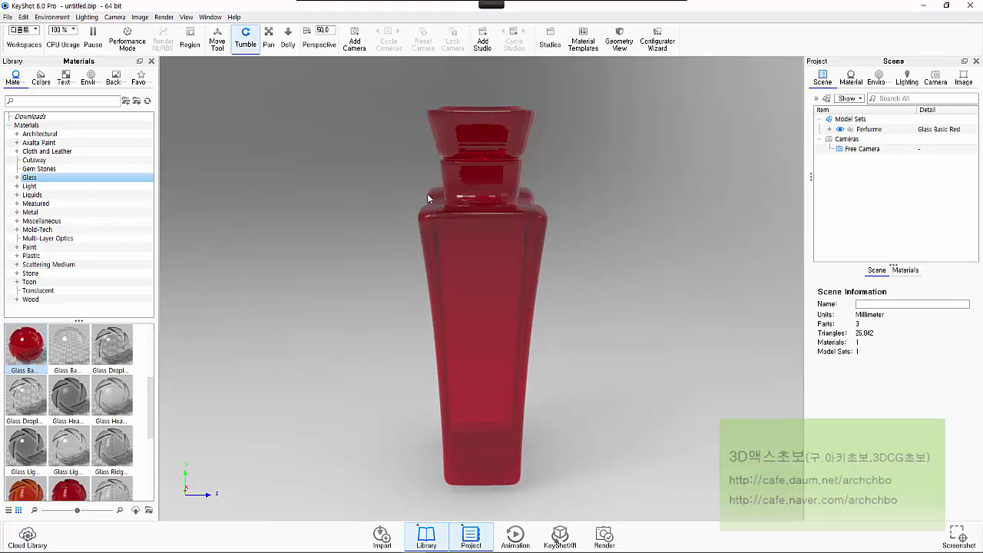
{"action": "left_click", "coordinate": [93, 37]}
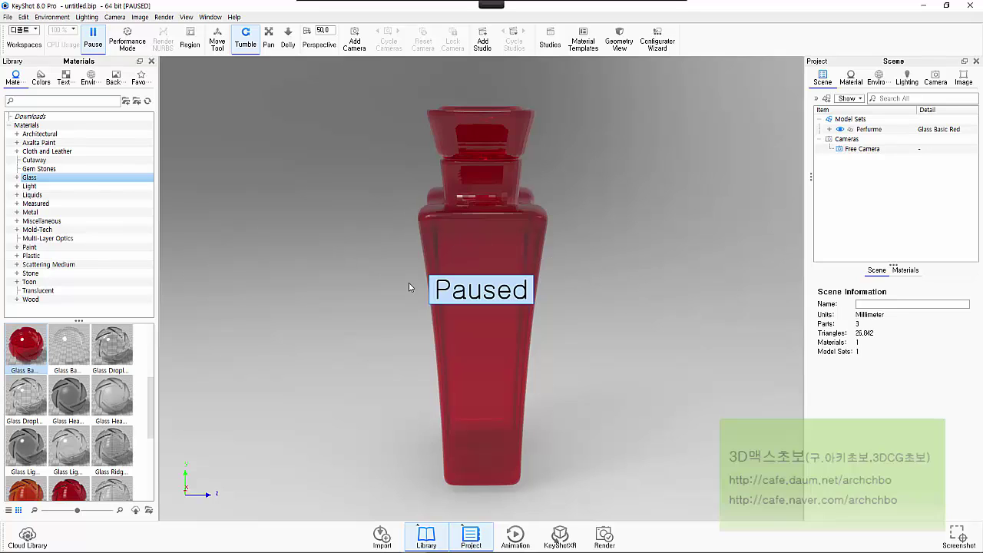
{"action": "left_click", "coordinate": [93, 34]}
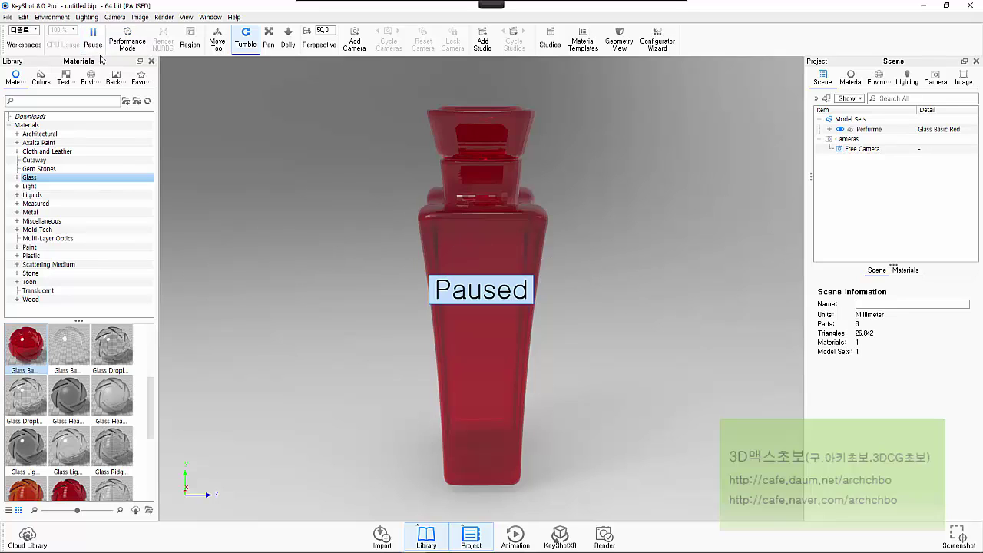
{"action": "left_click_drag", "start_coordinate": [628, 262], "coordinate": [275, 251]}
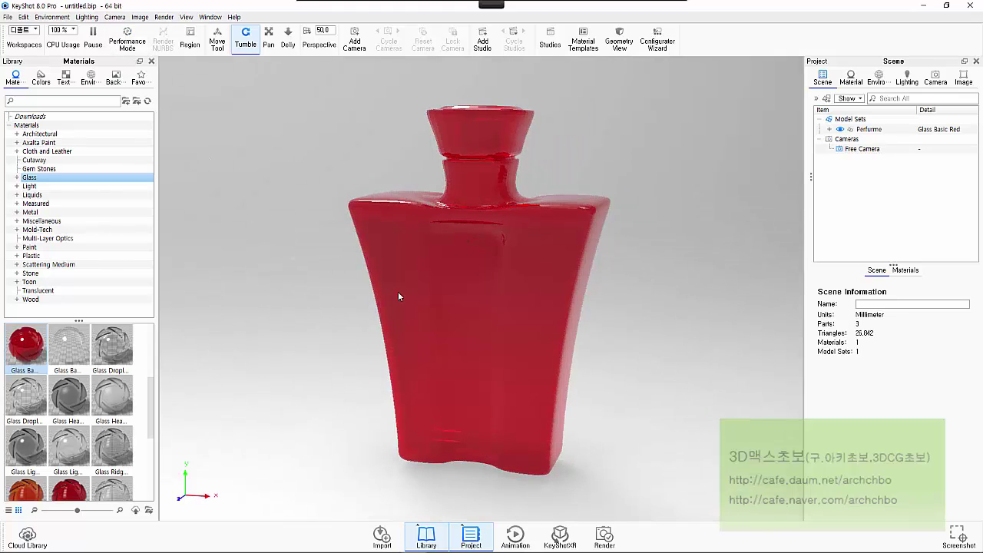
{"action": "left_click", "coordinate": [93, 34]}
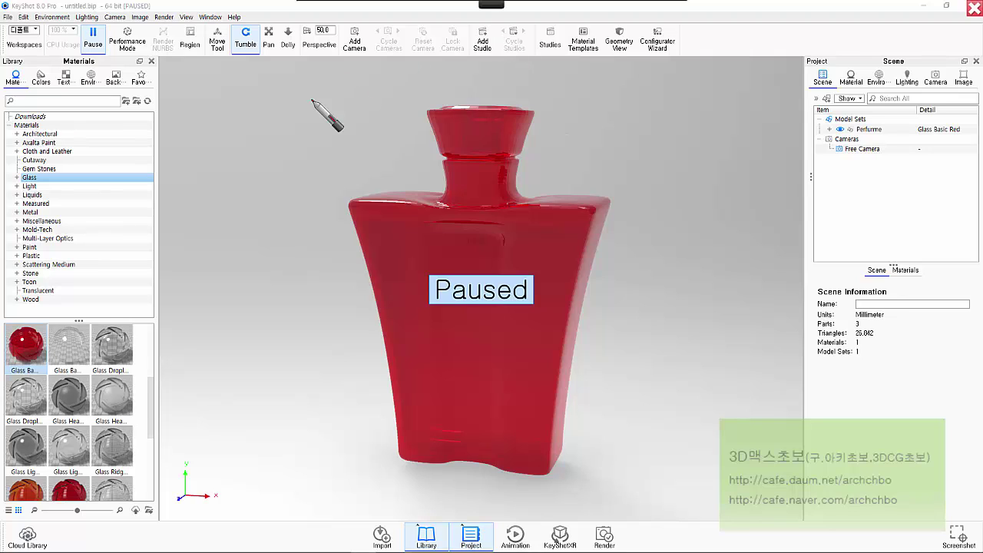
{"action": "mouse_move", "coordinate": [199, 77]}
{"action": "left_mouse_down"}
{"action": "mouse_move", "coordinate": [204, 99]}
{"action": "mouse_move", "coordinate": [226, 104]}
{"action": "mouse_move", "coordinate": [246, 78]}
{"action": "mouse_move", "coordinate": [267, 85]}
{"action": "mouse_move", "coordinate": [258, 88]}
{"action": "mouse_move", "coordinate": [317, 79]}
{"action": "mouse_move", "coordinate": [332, 90]}
{"action": "mouse_move", "coordinate": [369, 81]}
{"action": "mouse_move", "coordinate": [361, 97]}
{"action": "mouse_move", "coordinate": [393, 76]}
{"action": "mouse_move", "coordinate": [389, 93]}
{"action": "mouse_move", "coordinate": [464, 93]}
{"action": "left_mouse_up"}
{"action": "mouse_move", "coordinate": [177, 127]}
{"action": "left_mouse_down"}
{"action": "mouse_move", "coordinate": [193, 140]}
{"action": "mouse_move", "coordinate": [183, 116]}
{"action": "mouse_move", "coordinate": [218, 145]}
{"action": "mouse_move", "coordinate": [275, 129]}
{"action": "mouse_move", "coordinate": [288, 129]}
{"action": "mouse_move", "coordinate": [287, 140]}
{"action": "mouse_move", "coordinate": [339, 132]}
{"action": "mouse_move", "coordinate": [352, 118]}
{"action": "mouse_move", "coordinate": [346, 124]}
{"action": "mouse_move", "coordinate": [403, 136]}
{"action": "left_mouse_up"}
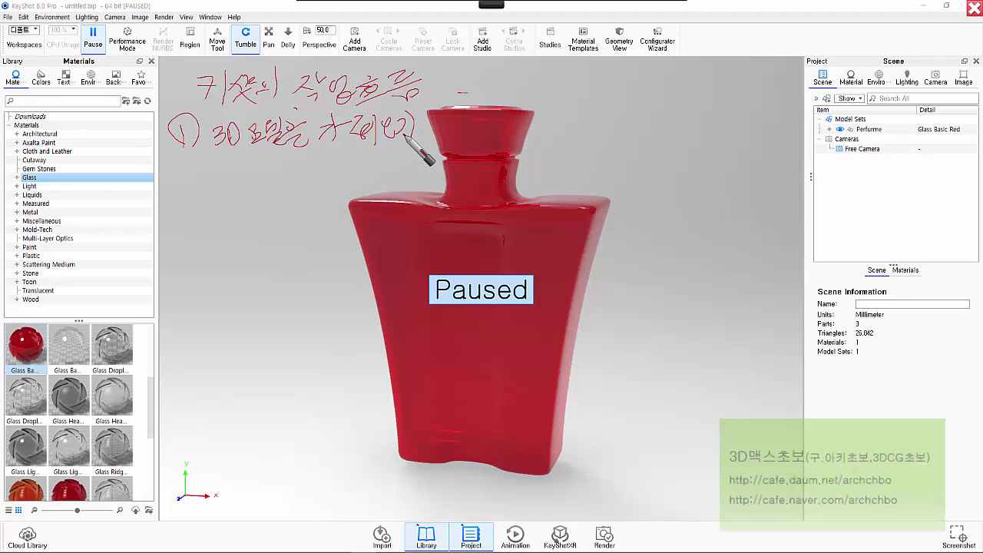
{"action": "mouse_move", "coordinate": [362, 6]}
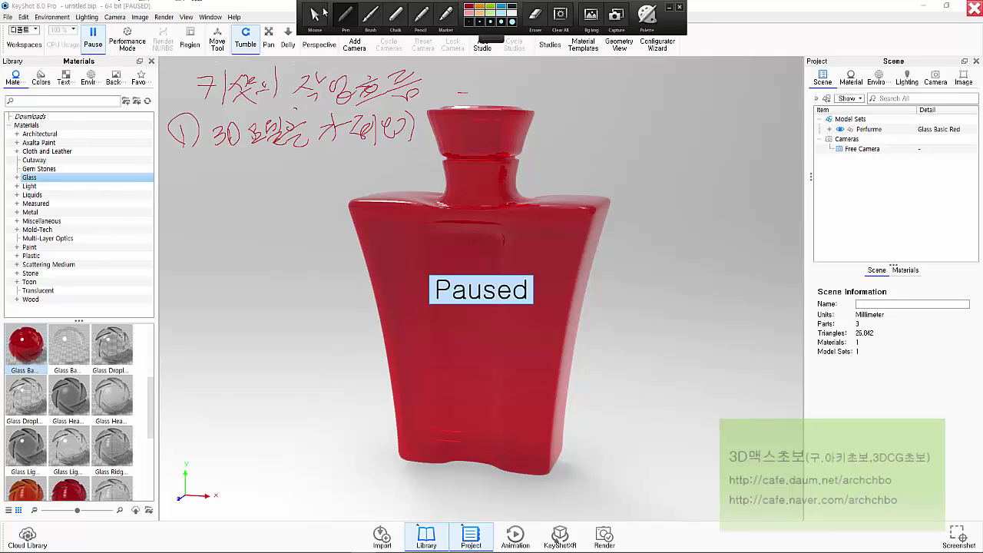
{"action": "left_click", "coordinate": [311, 11]}
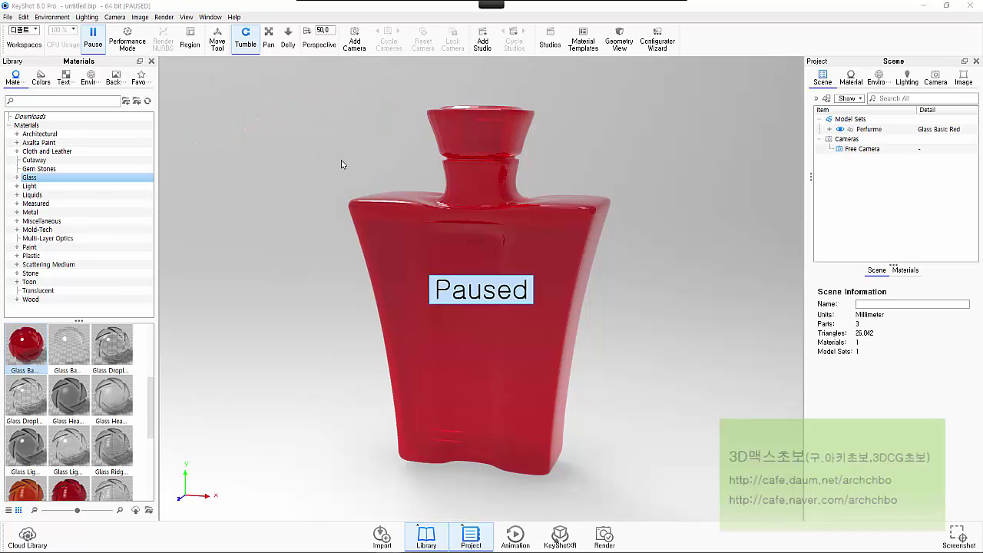
Step: Resume the real-time rendering, frame the bottle small at the viewport's right side, and pause the rendering again
{"action": "left_click", "coordinate": [93, 37]}
{"action": "scroll", "coordinate": [380, 227], "scroll_direction": "up", "scroll_amount": 2}
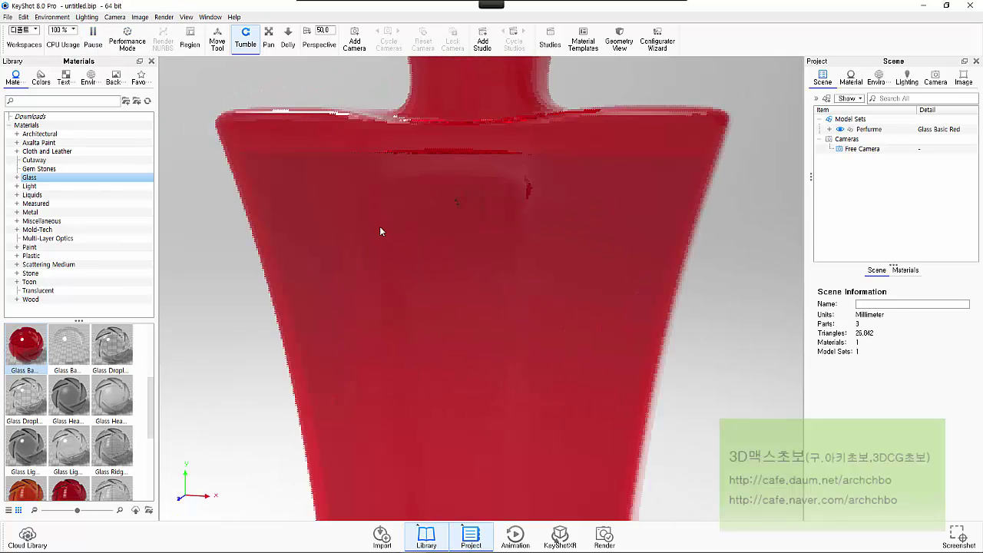
{"action": "scroll", "coordinate": [388, 235], "scroll_direction": "down", "scroll_amount": 6}
{"action": "middle_click_drag", "start_coordinate": [401, 267], "coordinate": [790, 276]}
{"action": "left_click", "coordinate": [91, 42]}
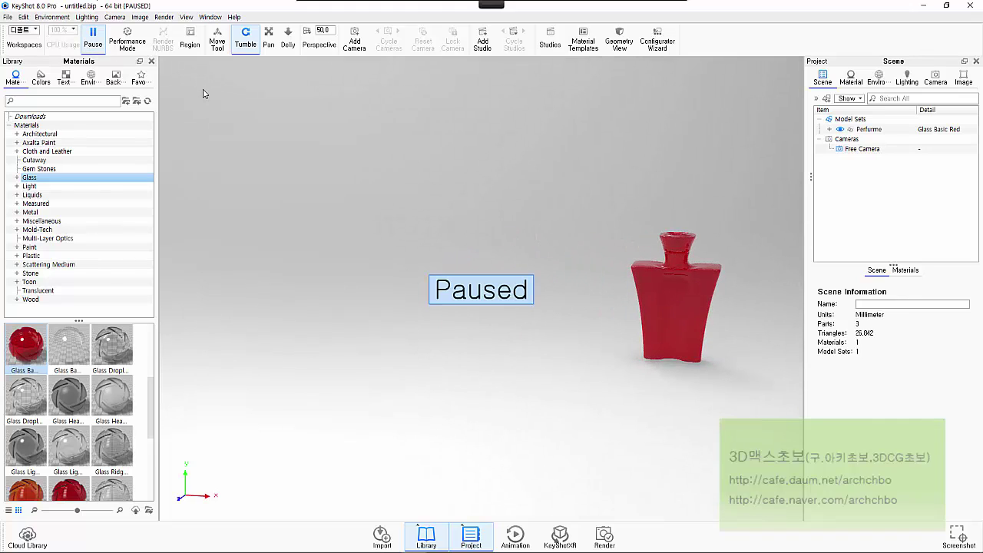
Step: Handwrite workflow item 1 over the paused viewport with the annotation pen, about bringing in the modeling file by import
{"action": "mouse_move", "coordinate": [383, 2]}
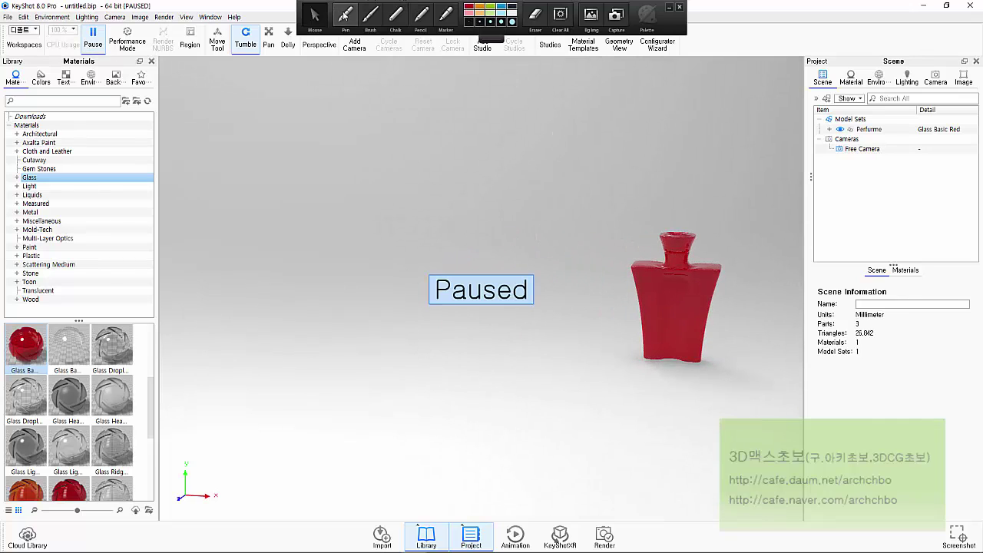
{"action": "left_click", "coordinate": [350, 20]}
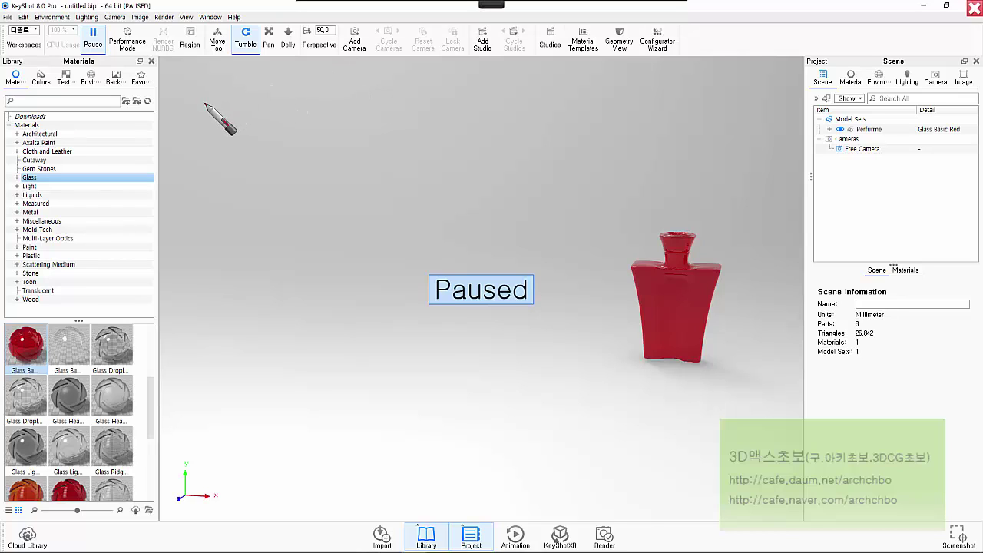
{"action": "mouse_move", "coordinate": [203, 104]}
{"action": "left_mouse_down"}
{"action": "mouse_move", "coordinate": [212, 118]}
{"action": "mouse_move", "coordinate": [198, 126]}
{"action": "mouse_move", "coordinate": [225, 113]}
{"action": "left_mouse_up"}
{"action": "left_click_drag", "start_coordinate": [232, 116], "coordinate": [269, 100]}
{"action": "mouse_move", "coordinate": [286, 102]}
{"action": "left_mouse_down"}
{"action": "mouse_move", "coordinate": [315, 108]}
{"action": "mouse_move", "coordinate": [411, 91]}
{"action": "mouse_move", "coordinate": [439, 104]}
{"action": "mouse_move", "coordinate": [461, 95]}
{"action": "mouse_move", "coordinate": [472, 109]}
{"action": "mouse_move", "coordinate": [580, 93]}
{"action": "mouse_move", "coordinate": [572, 110]}
{"action": "left_mouse_up"}
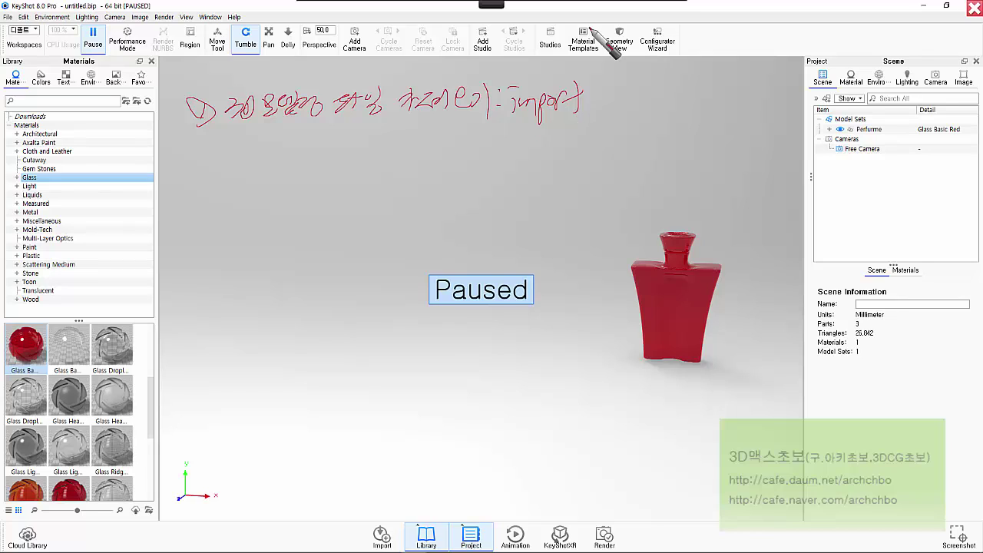
Step: Handwrite item 2 on applying materials, marking the Library heading and adding a note about dragging Library materials onto the model
{"action": "mouse_move", "coordinate": [195, 146]}
{"action": "left_mouse_down"}
{"action": "mouse_move", "coordinate": [205, 136]}
{"action": "mouse_move", "coordinate": [277, 149]}
{"action": "mouse_move", "coordinate": [286, 130]}
{"action": "mouse_move", "coordinate": [298, 143]}
{"action": "mouse_move", "coordinate": [358, 147]}
{"action": "mouse_move", "coordinate": [374, 133]}
{"action": "mouse_move", "coordinate": [377, 164]}
{"action": "left_mouse_up"}
{"action": "mouse_move", "coordinate": [255, 161]}
{"action": "left_mouse_down"}
{"action": "mouse_move", "coordinate": [433, 139]}
{"action": "mouse_move", "coordinate": [435, 159]}
{"action": "mouse_move", "coordinate": [461, 146]}
{"action": "mouse_move", "coordinate": [484, 153]}
{"action": "mouse_move", "coordinate": [476, 145]}
{"action": "mouse_move", "coordinate": [533, 150]}
{"action": "mouse_move", "coordinate": [559, 135]}
{"action": "mouse_move", "coordinate": [591, 146]}
{"action": "mouse_move", "coordinate": [602, 137]}
{"action": "mouse_move", "coordinate": [628, 160]}
{"action": "left_mouse_up"}
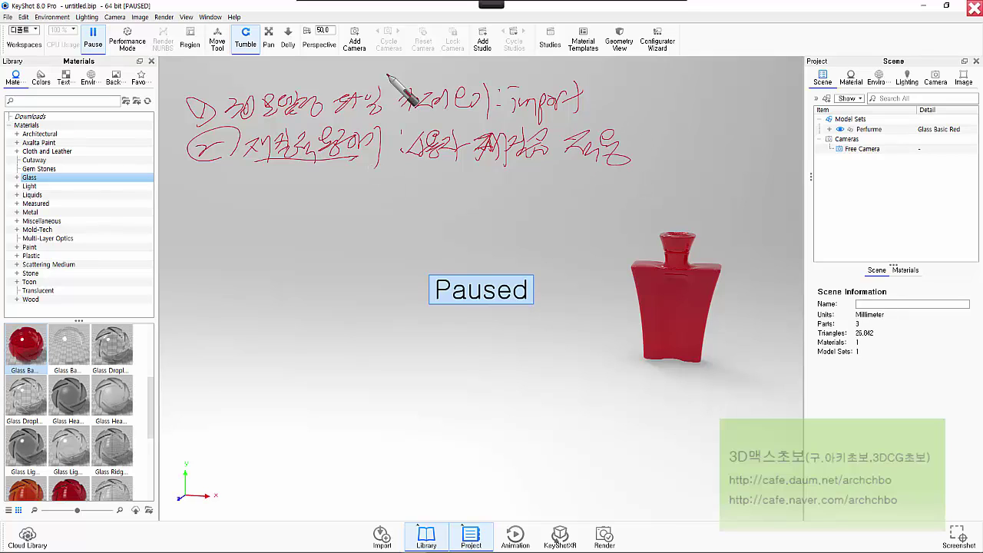
{"action": "left_click_drag", "start_coordinate": [14, 69], "coordinate": [107, 52]}
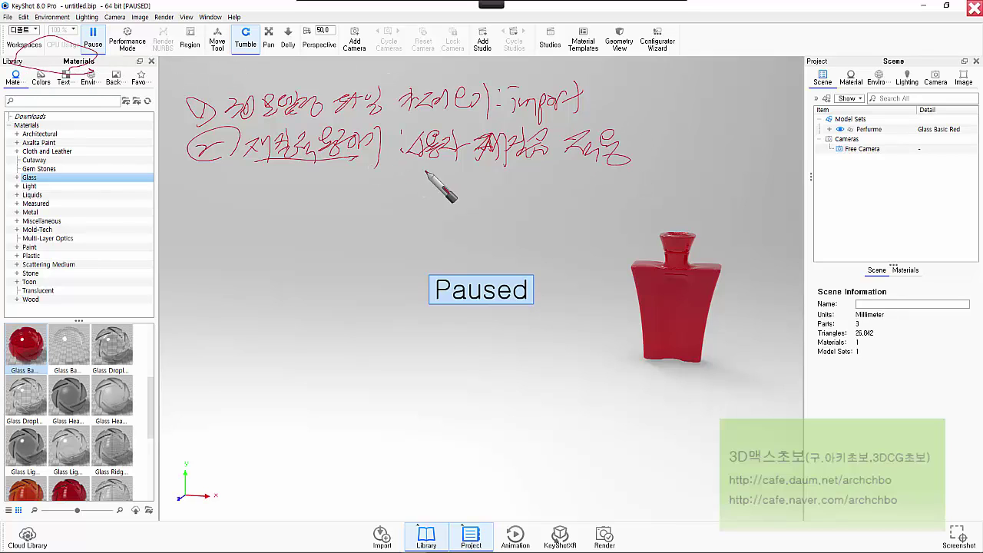
{"action": "mouse_move", "coordinate": [415, 176]}
{"action": "left_mouse_down"}
{"action": "mouse_move", "coordinate": [397, 195]}
{"action": "mouse_move", "coordinate": [441, 175]}
{"action": "mouse_move", "coordinate": [507, 190]}
{"action": "mouse_move", "coordinate": [582, 182]}
{"action": "mouse_move", "coordinate": [606, 192]}
{"action": "mouse_move", "coordinate": [641, 183]}
{"action": "mouse_move", "coordinate": [634, 171]}
{"action": "mouse_move", "coordinate": [666, 194]}
{"action": "mouse_move", "coordinate": [740, 179]}
{"action": "mouse_move", "coordinate": [744, 215]}
{"action": "mouse_move", "coordinate": [778, 180]}
{"action": "mouse_move", "coordinate": [819, 192]}
{"action": "mouse_move", "coordinate": [791, 189]}
{"action": "left_mouse_up"}
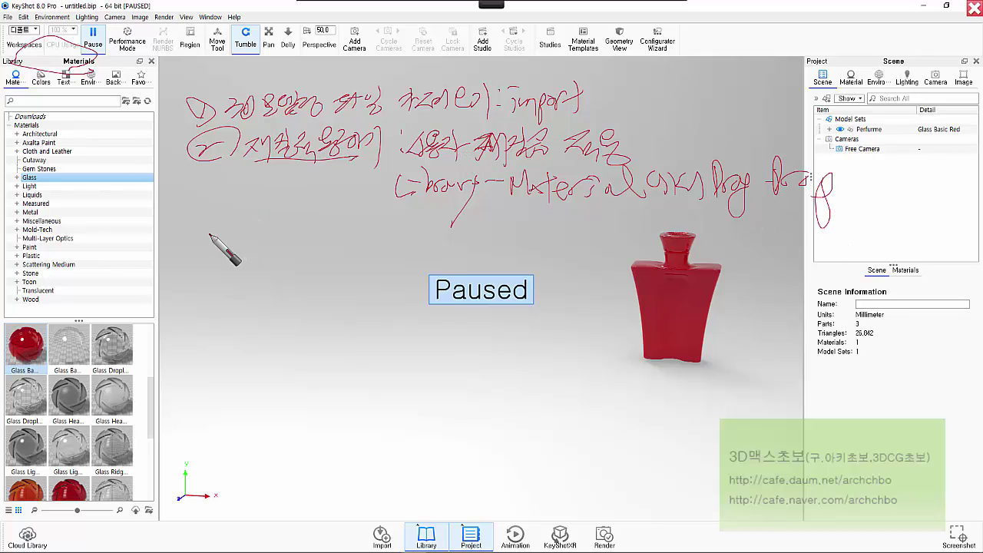
Step: Handwrite item 3 on environment settings with the word "Enviroment" and draw loops around the bottle
{"action": "mouse_move", "coordinate": [203, 229]}
{"action": "left_mouse_down"}
{"action": "mouse_move", "coordinate": [239, 258]}
{"action": "mouse_move", "coordinate": [284, 230]}
{"action": "mouse_move", "coordinate": [339, 248]}
{"action": "mouse_move", "coordinate": [340, 230]}
{"action": "mouse_move", "coordinate": [358, 248]}
{"action": "left_mouse_up"}
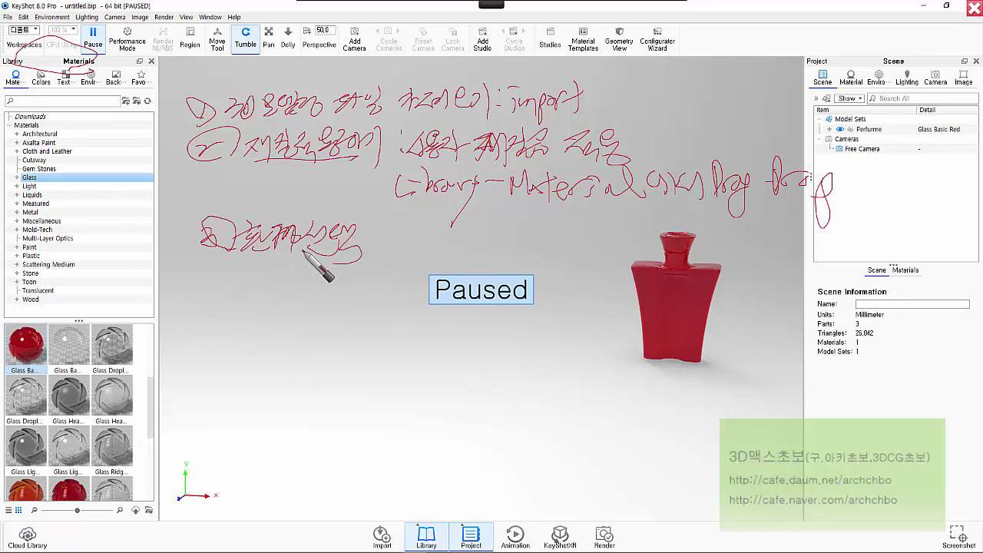
{"action": "mouse_move", "coordinate": [379, 222]}
{"action": "left_mouse_down"}
{"action": "mouse_move", "coordinate": [373, 234]}
{"action": "mouse_move", "coordinate": [431, 246]}
{"action": "mouse_move", "coordinate": [450, 237]}
{"action": "mouse_move", "coordinate": [529, 244]}
{"action": "mouse_move", "coordinate": [573, 226]}
{"action": "mouse_move", "coordinate": [543, 261]}
{"action": "left_mouse_up"}
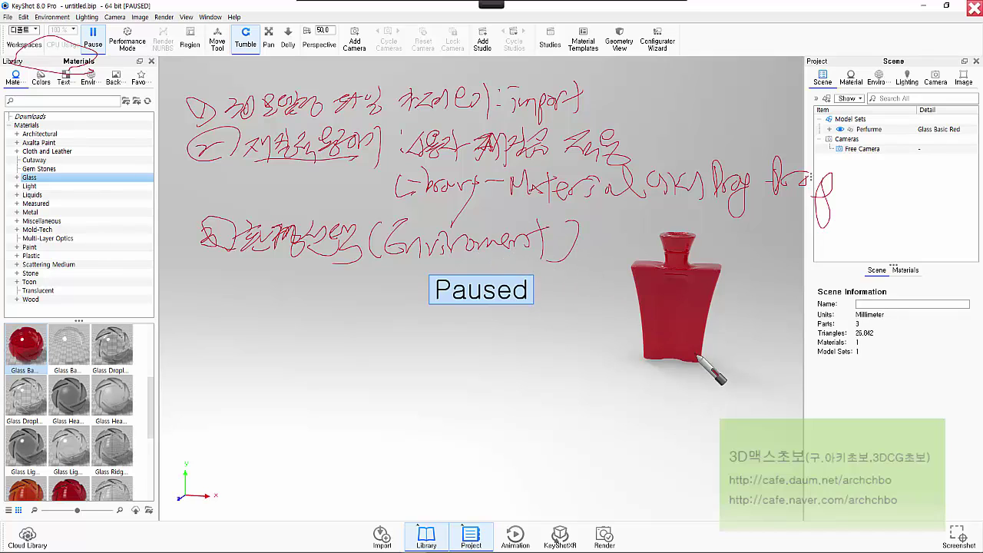
{"action": "mouse_move", "coordinate": [701, 357]}
{"action": "left_mouse_down"}
{"action": "mouse_move", "coordinate": [688, 227]}
{"action": "mouse_move", "coordinate": [701, 347]}
{"action": "mouse_move", "coordinate": [626, 231]}
{"action": "mouse_move", "coordinate": [706, 325]}
{"action": "left_mouse_up"}
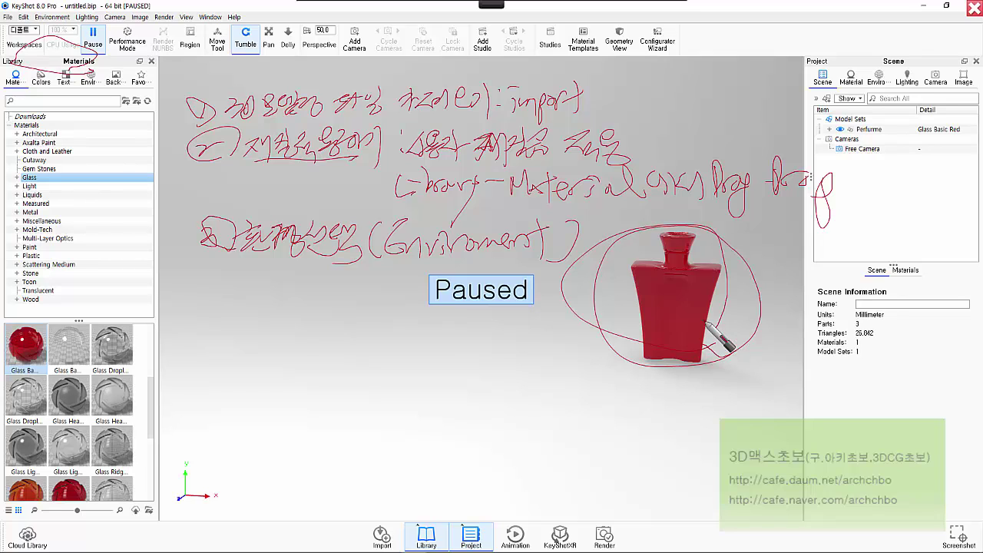
Step: Underline the environment item, write the note about using an HDRI image beneath it, and circle HDRI
{"action": "left_click", "coordinate": [279, 271]}
{"action": "mouse_move", "coordinate": [248, 263]}
{"action": "left_mouse_down"}
{"action": "mouse_move", "coordinate": [315, 258]}
{"action": "mouse_move", "coordinate": [301, 305]}
{"action": "mouse_move", "coordinate": [318, 287]}
{"action": "left_mouse_up"}
{"action": "mouse_move", "coordinate": [319, 273]}
{"action": "left_mouse_down"}
{"action": "mouse_move", "coordinate": [317, 306]}
{"action": "mouse_move", "coordinate": [400, 277]}
{"action": "mouse_move", "coordinate": [496, 297]}
{"action": "mouse_move", "coordinate": [526, 282]}
{"action": "left_mouse_up"}
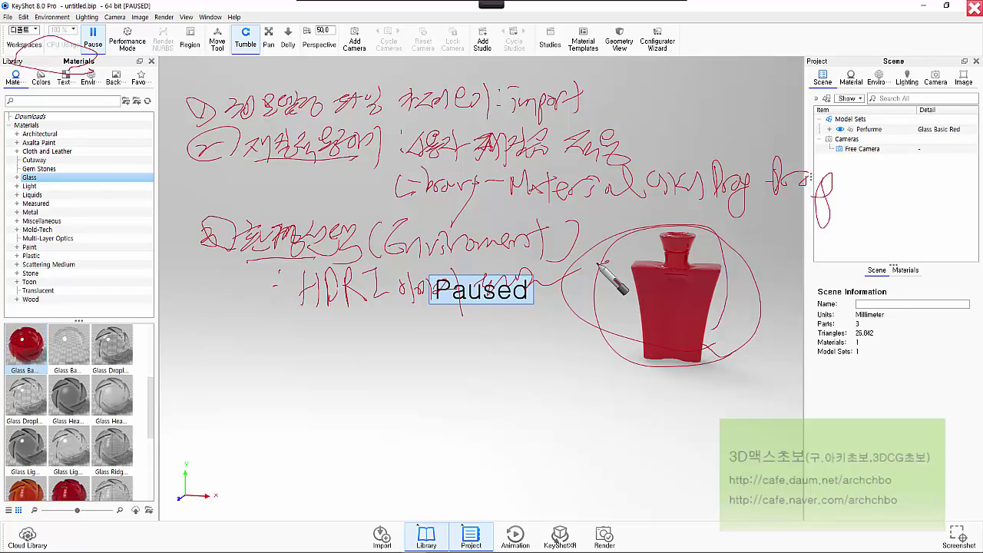
{"action": "left_click_drag", "start_coordinate": [283, 304], "coordinate": [425, 302]}
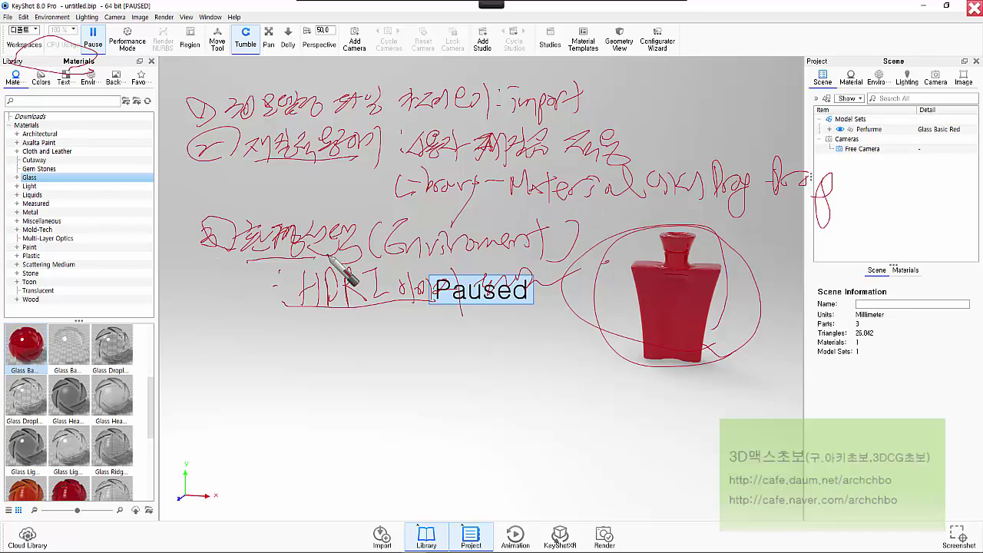
{"action": "mouse_move", "coordinate": [347, 285]}
{"action": "left_mouse_down"}
{"action": "mouse_move", "coordinate": [262, 278]}
{"action": "mouse_move", "coordinate": [401, 289]}
{"action": "left_mouse_up"}
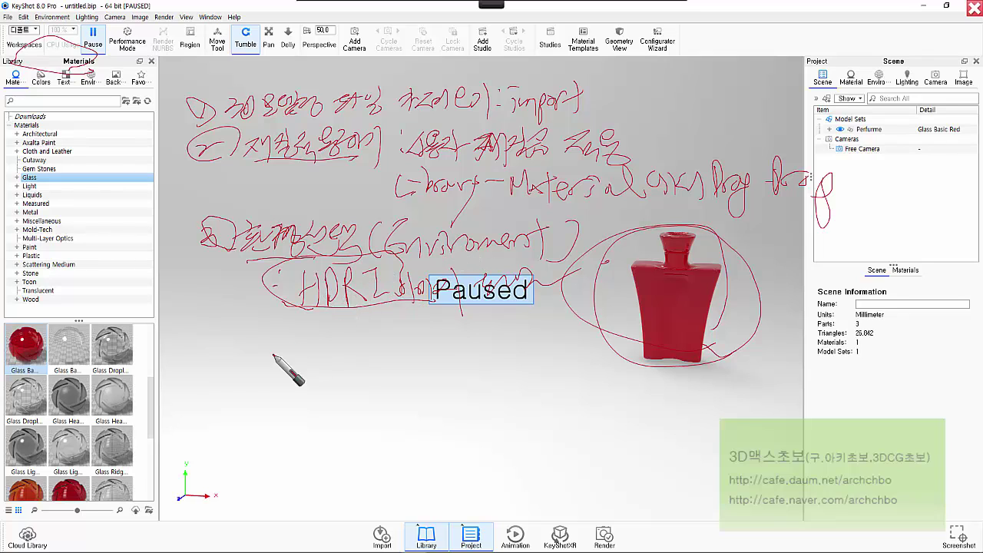
Step: Circle Cloud Library with a handwritten "web" note, and handwrite item 4 on camera settings
{"action": "mouse_move", "coordinate": [56, 530]}
{"action": "left_mouse_down"}
{"action": "mouse_move", "coordinate": [8, 530]}
{"action": "mouse_move", "coordinate": [58, 535]}
{"action": "left_mouse_up"}
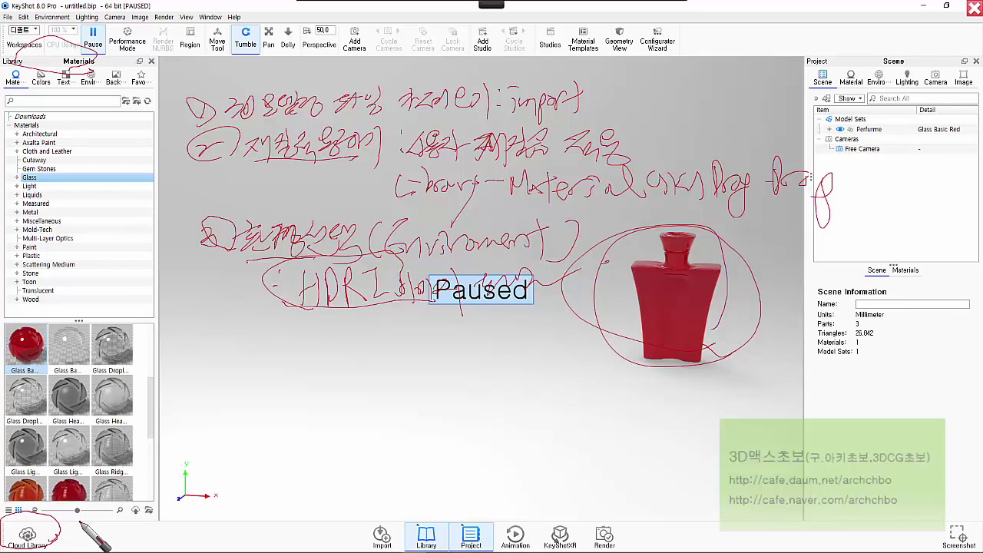
{"action": "mouse_move", "coordinate": [307, 326]}
{"action": "left_mouse_down"}
{"action": "mouse_move", "coordinate": [318, 361]}
{"action": "mouse_move", "coordinate": [378, 338]}
{"action": "mouse_move", "coordinate": [453, 360]}
{"action": "mouse_move", "coordinate": [495, 346]}
{"action": "mouse_move", "coordinate": [552, 350]}
{"action": "mouse_move", "coordinate": [530, 361]}
{"action": "left_mouse_up"}
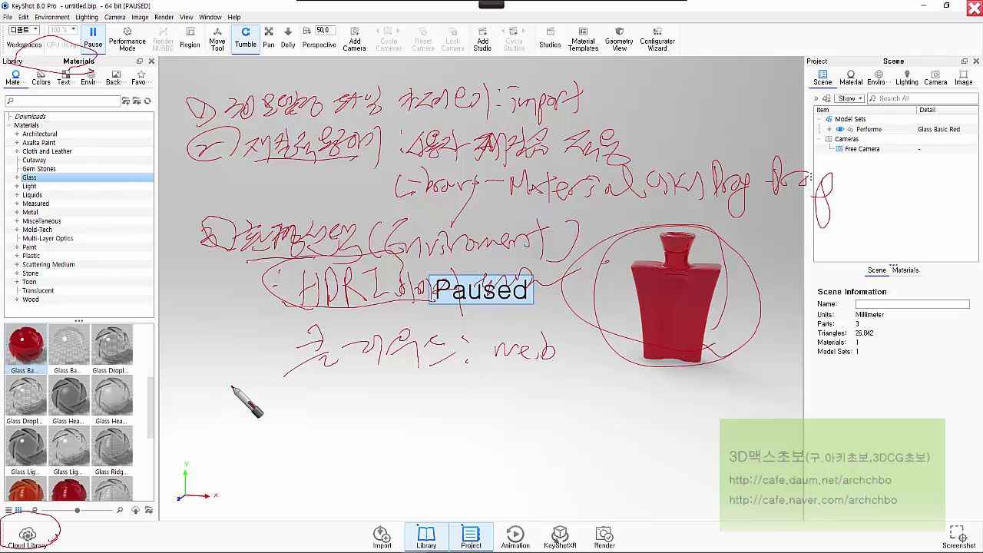
{"action": "left_click_drag", "start_coordinate": [216, 396], "coordinate": [243, 400]}
{"action": "mouse_move", "coordinate": [229, 391]}
{"action": "left_mouse_down"}
{"action": "mouse_move", "coordinate": [229, 424]}
{"action": "mouse_move", "coordinate": [281, 399]}
{"action": "mouse_move", "coordinate": [303, 411]}
{"action": "mouse_move", "coordinate": [384, 389]}
{"action": "mouse_move", "coordinate": [374, 404]}
{"action": "mouse_move", "coordinate": [397, 415]}
{"action": "mouse_move", "coordinate": [454, 402]}
{"action": "mouse_move", "coordinate": [483, 411]}
{"action": "mouse_move", "coordinate": [560, 399]}
{"action": "mouse_move", "coordinate": [708, 402]}
{"action": "left_mouse_up"}
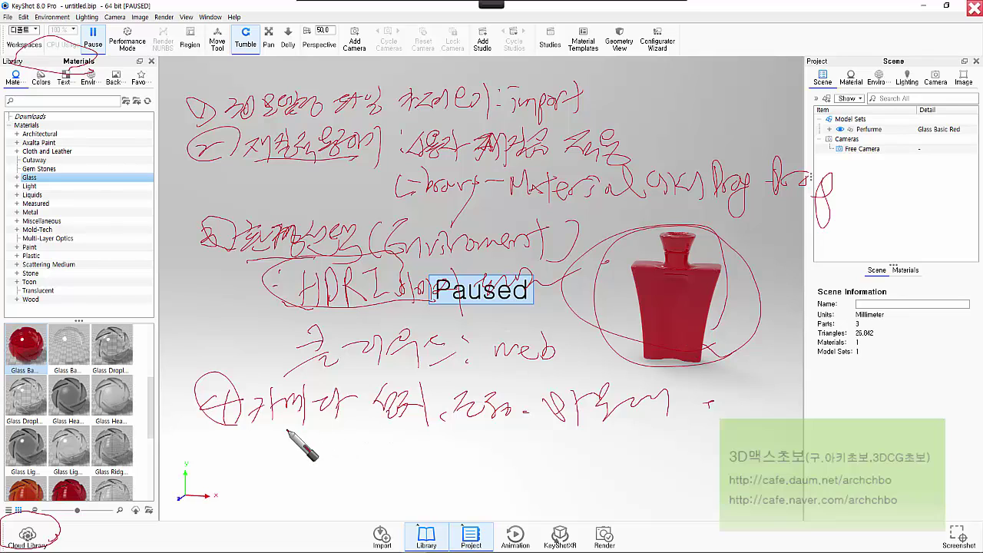
Step: Handwrite and circle item 5 on rendering, and link it with an arrow to the circled Render command
{"action": "mouse_move", "coordinate": [209, 453]}
{"action": "left_mouse_down"}
{"action": "mouse_move", "coordinate": [206, 488]}
{"action": "mouse_move", "coordinate": [310, 454]}
{"action": "mouse_move", "coordinate": [368, 450]}
{"action": "mouse_move", "coordinate": [273, 511]}
{"action": "left_mouse_up"}
{"action": "left_click_drag", "start_coordinate": [239, 470], "coordinate": [390, 483]}
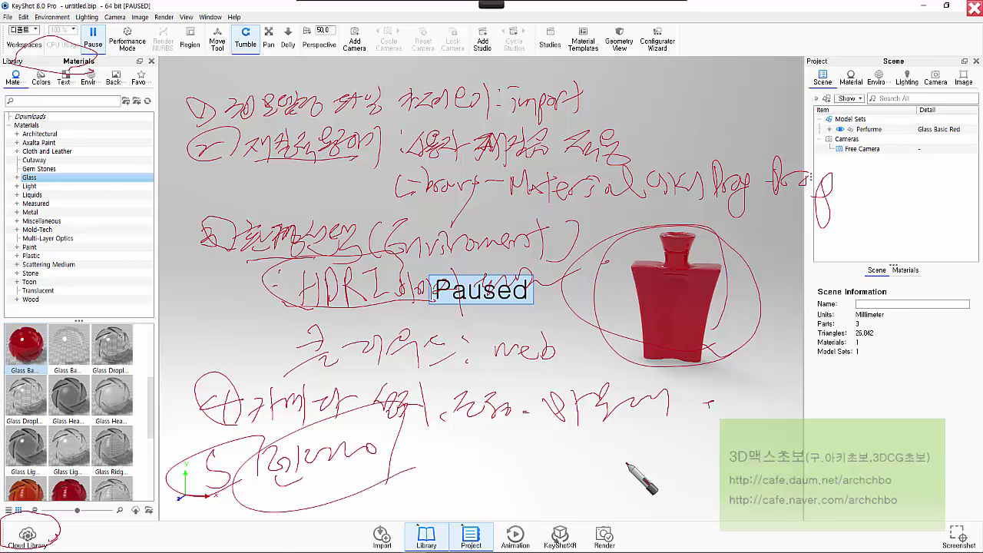
{"action": "left_click_drag", "start_coordinate": [614, 528], "coordinate": [625, 536]}
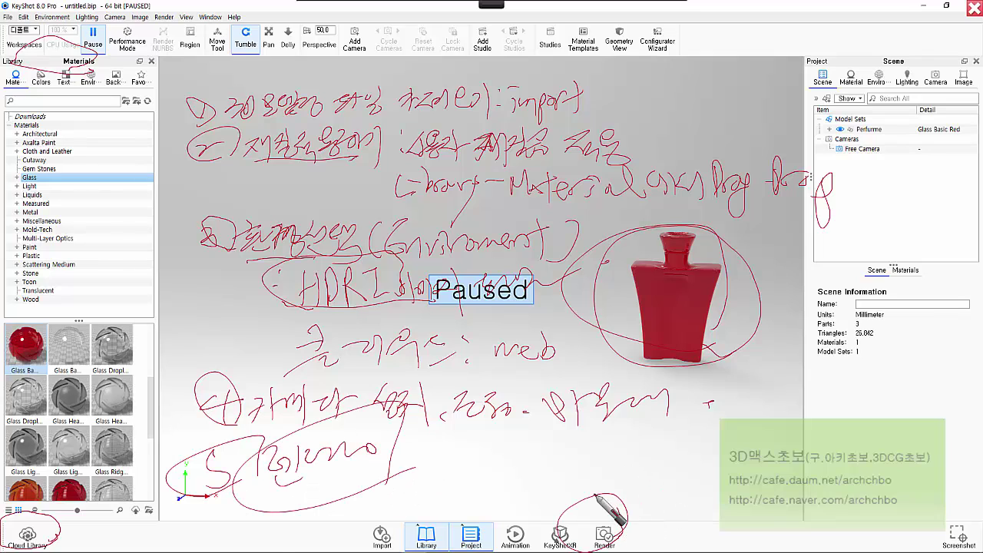
{"action": "mouse_move", "coordinate": [595, 496]}
{"action": "left_mouse_down"}
{"action": "mouse_move", "coordinate": [413, 453]}
{"action": "mouse_move", "coordinate": [453, 484]}
{"action": "left_mouse_up"}
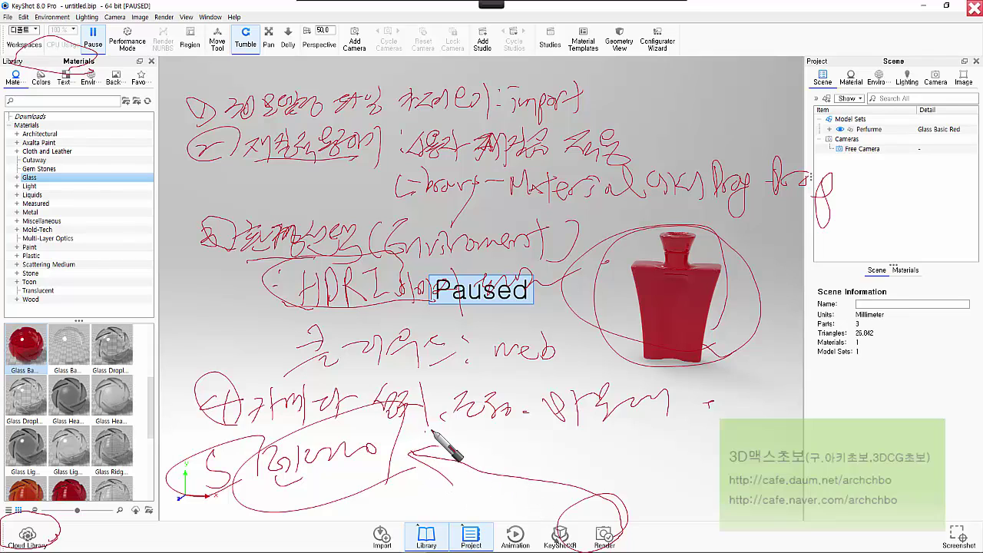
Step: Add handwritten rendering-settings notes with the still image and Animation output types, and clear all annotations from the screen
{"action": "mouse_move", "coordinate": [425, 432]}
{"action": "left_mouse_down"}
{"action": "mouse_move", "coordinate": [428, 442]}
{"action": "mouse_move", "coordinate": [474, 444]}
{"action": "mouse_move", "coordinate": [486, 463]}
{"action": "mouse_move", "coordinate": [518, 444]}
{"action": "mouse_move", "coordinate": [584, 457]}
{"action": "mouse_move", "coordinate": [600, 435]}
{"action": "mouse_move", "coordinate": [614, 459]}
{"action": "mouse_move", "coordinate": [703, 438]}
{"action": "mouse_move", "coordinate": [787, 461]}
{"action": "mouse_move", "coordinate": [860, 449]}
{"action": "mouse_move", "coordinate": [845, 491]}
{"action": "left_mouse_up"}
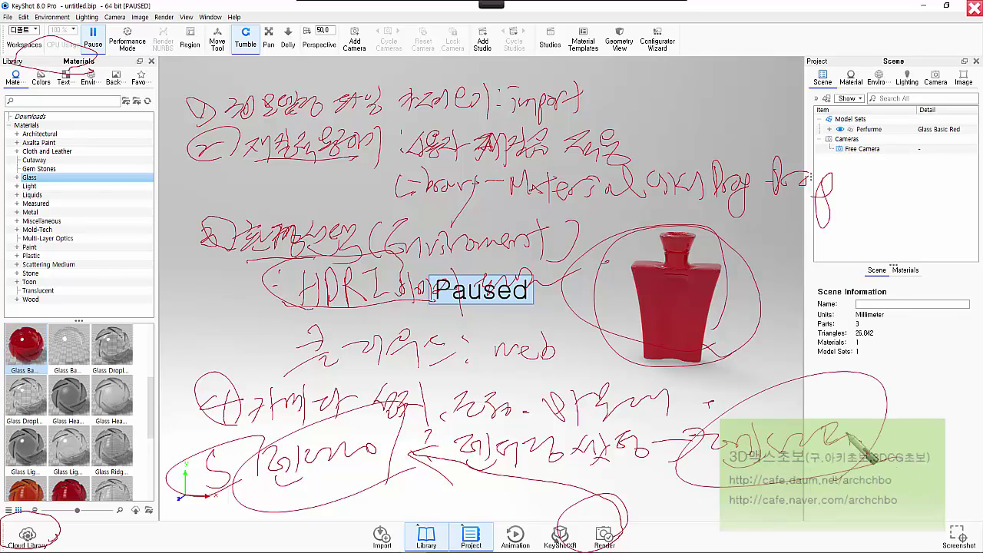
{"action": "mouse_move", "coordinate": [728, 509]}
{"action": "left_mouse_down"}
{"action": "mouse_move", "coordinate": [714, 498]}
{"action": "mouse_move", "coordinate": [691, 526]}
{"action": "mouse_move", "coordinate": [787, 507]}
{"action": "mouse_move", "coordinate": [882, 465]}
{"action": "mouse_move", "coordinate": [941, 458]}
{"action": "left_mouse_up"}
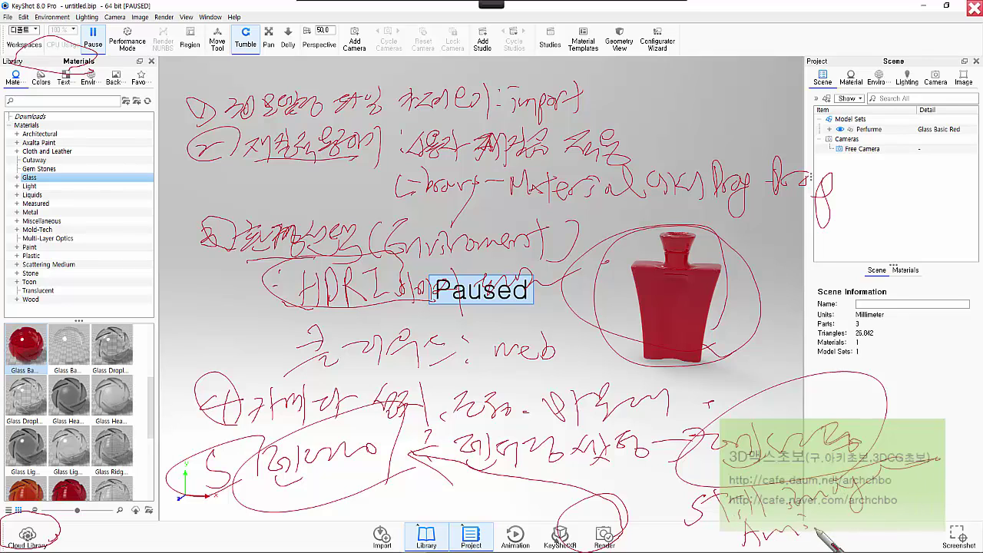
{"action": "mouse_move", "coordinate": [819, 527]}
{"action": "left_mouse_down"}
{"action": "mouse_move", "coordinate": [875, 527]}
{"action": "mouse_move", "coordinate": [903, 503]}
{"action": "mouse_move", "coordinate": [924, 521]}
{"action": "mouse_move", "coordinate": [725, 506]}
{"action": "left_mouse_up"}
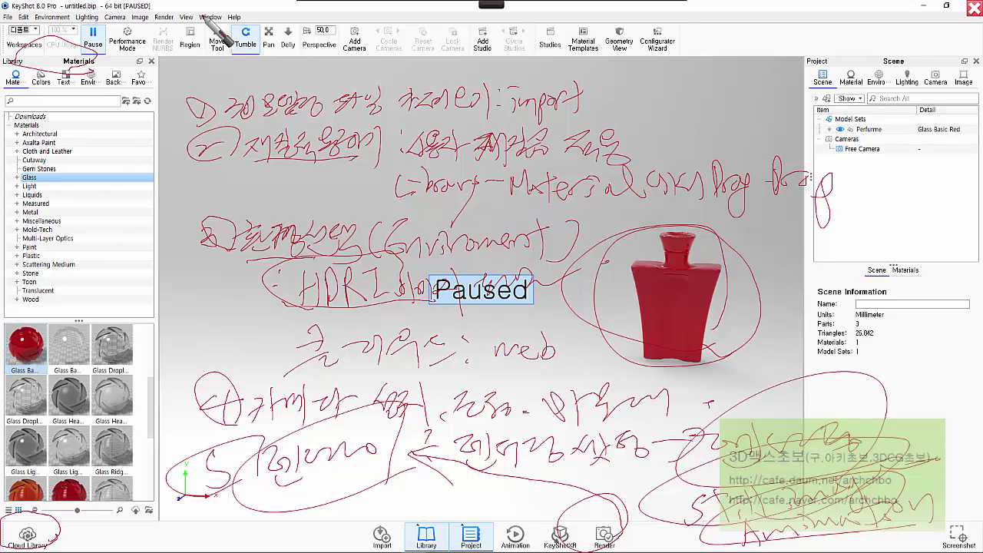
{"action": "mouse_move", "coordinate": [370, 9]}
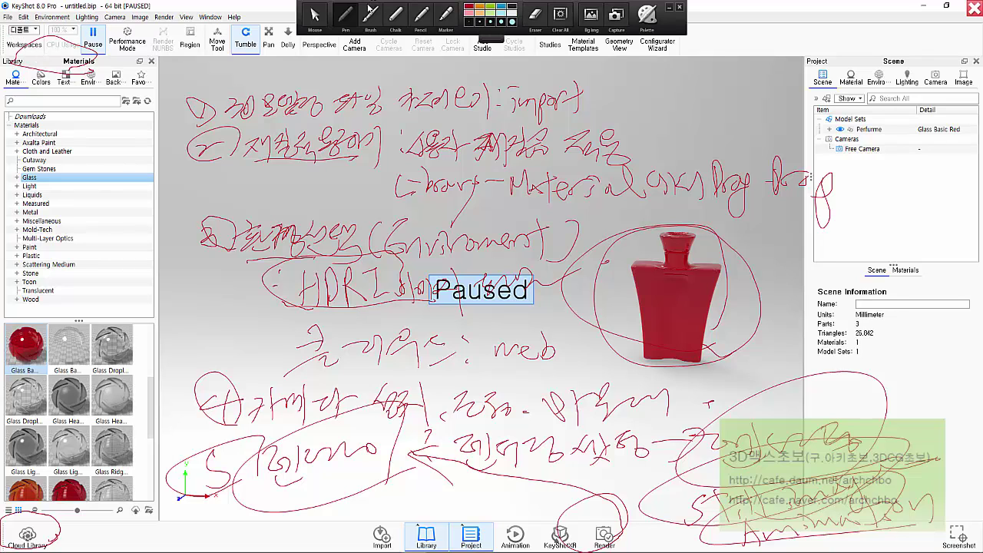
{"action": "left_click", "coordinate": [323, 17]}
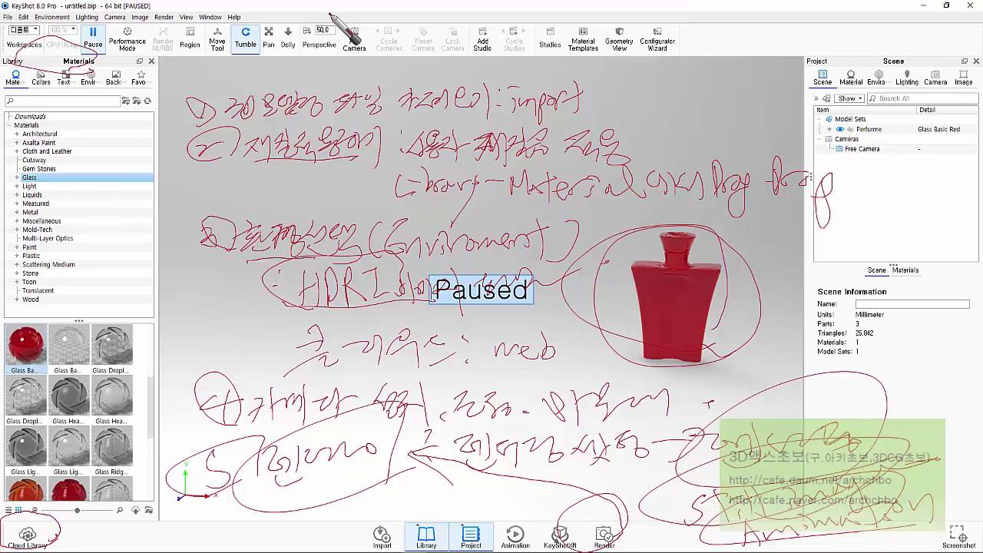
{"action": "mouse_move", "coordinate": [154, 542]}
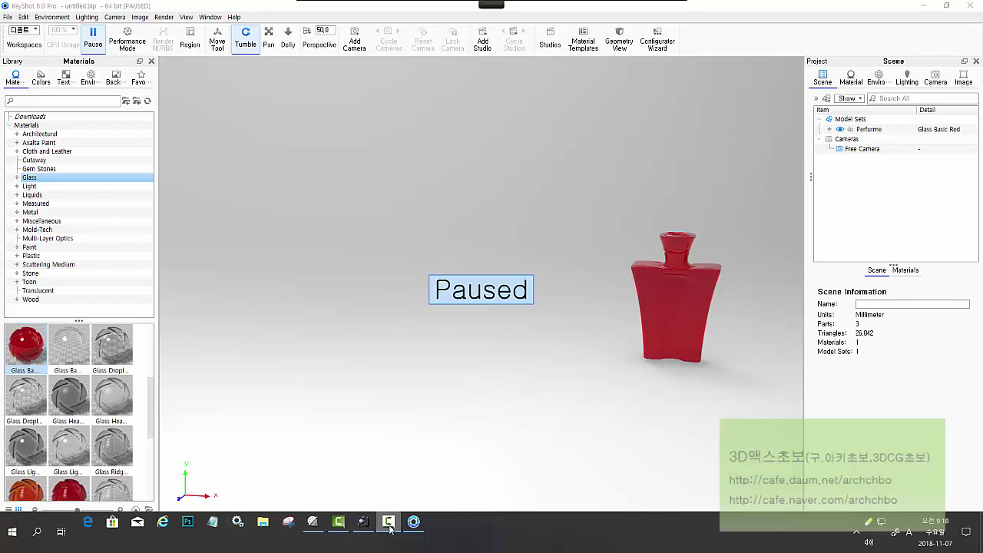
{"action": "left_click", "coordinate": [924, 6]}
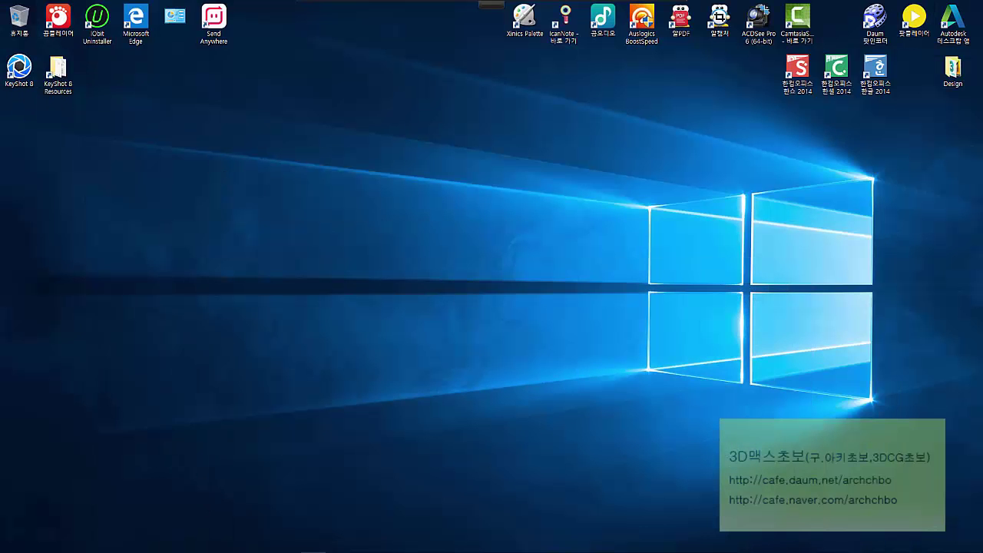
{"action": "mouse_move", "coordinate": [361, 549]}
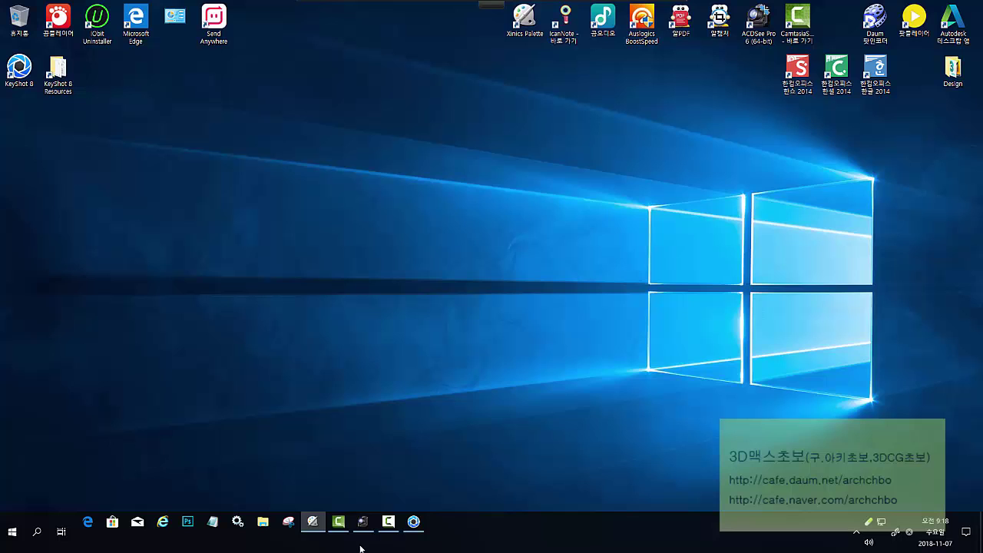
{"action": "left_click", "coordinate": [396, 502]}
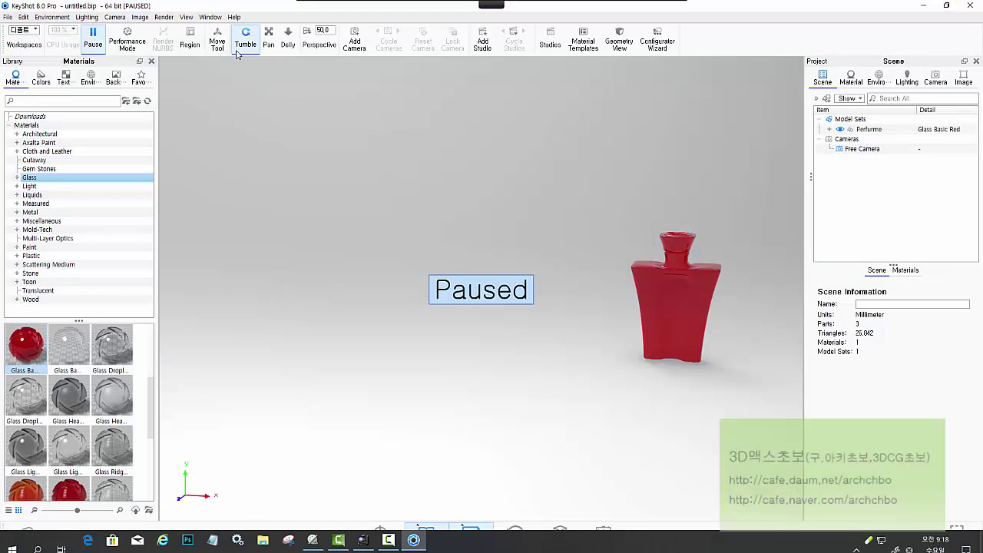
Step: Review the folder locations in the preferences, trying the option to customize each folder and returning to one location for all
{"action": "left_click", "coordinate": [24, 16]}
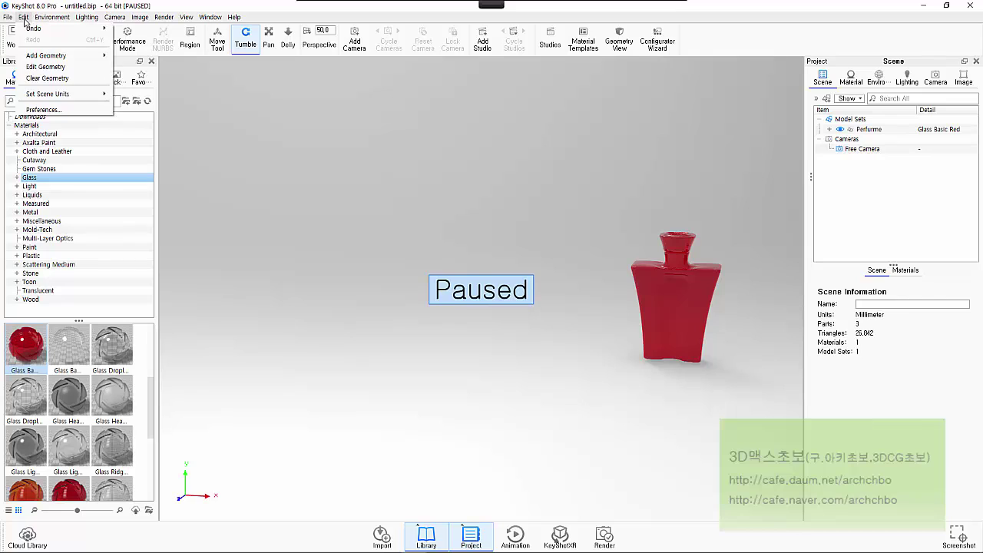
{"action": "left_click", "coordinate": [42, 110]}
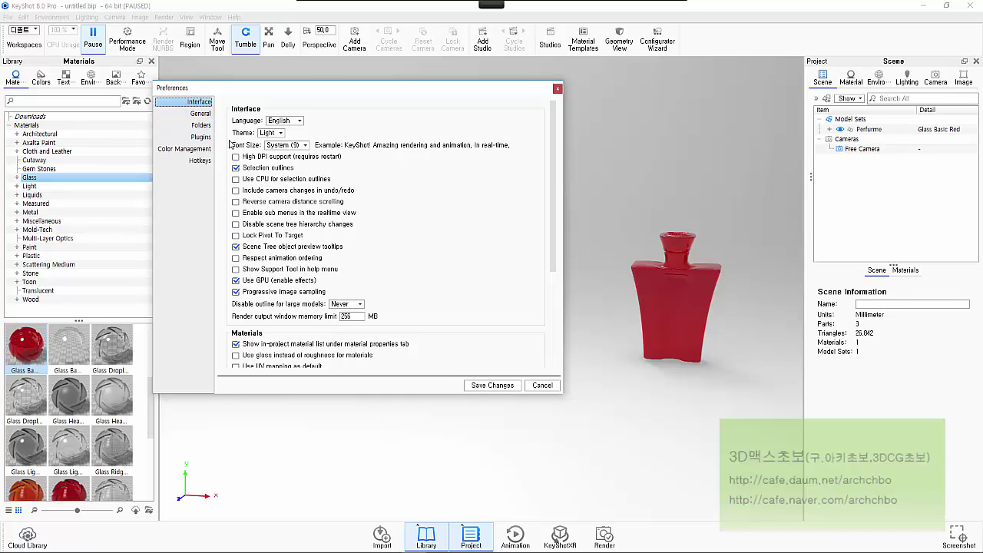
{"action": "left_click", "coordinate": [204, 126]}
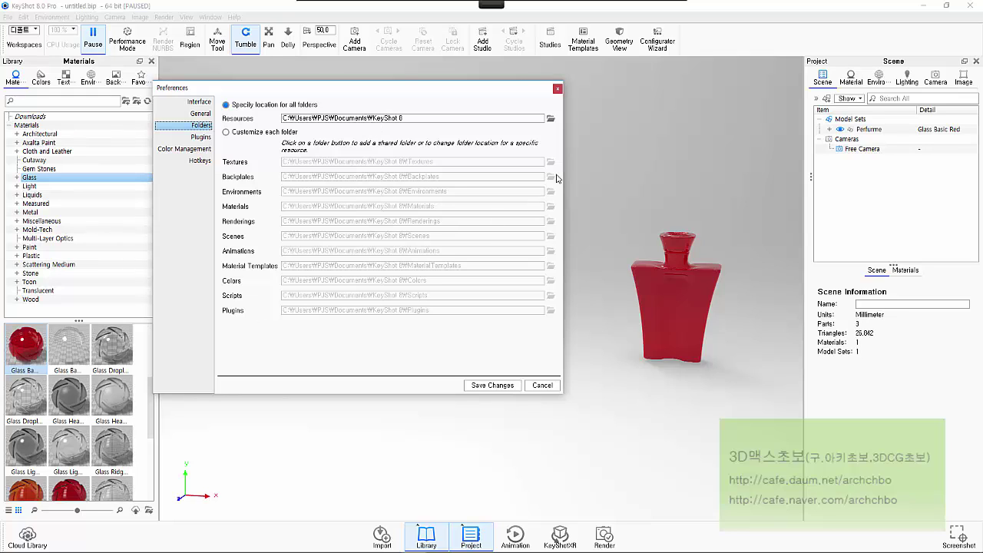
{"action": "left_click", "coordinate": [268, 133]}
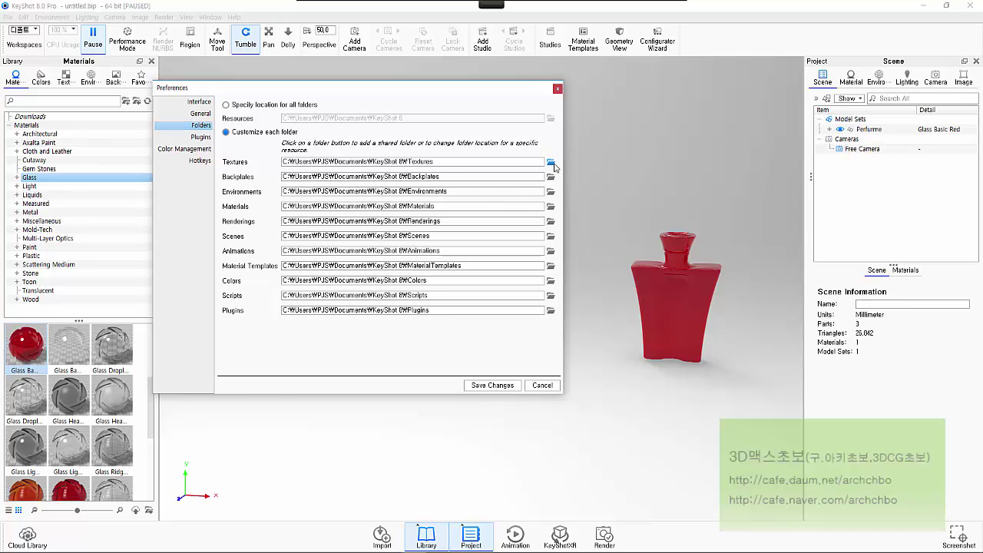
{"action": "left_click", "coordinate": [271, 108]}
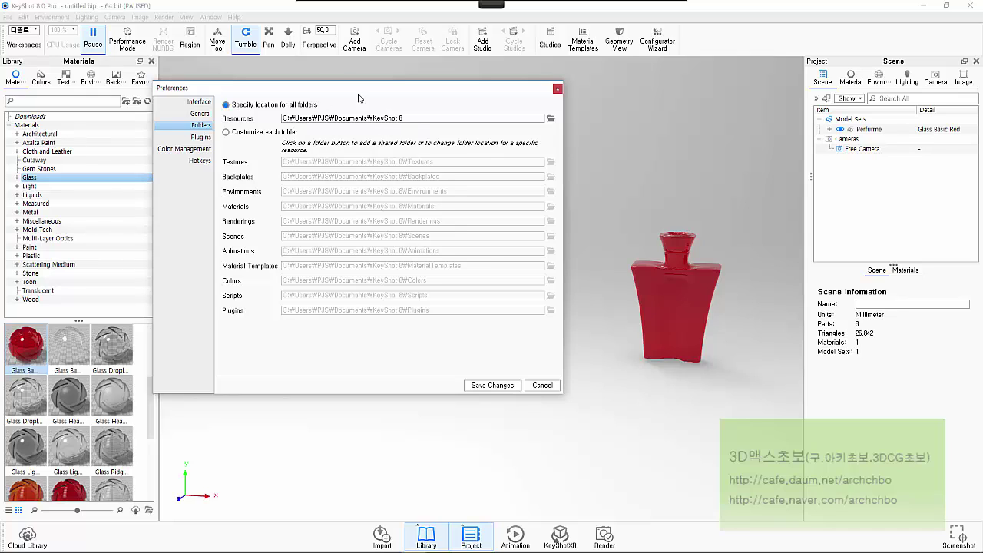
Step: Switch to File Explorer to examine the KeyShot 8 folder in Documents, and close it and the preferences without saving
{"action": "left_click", "coordinate": [263, 526]}
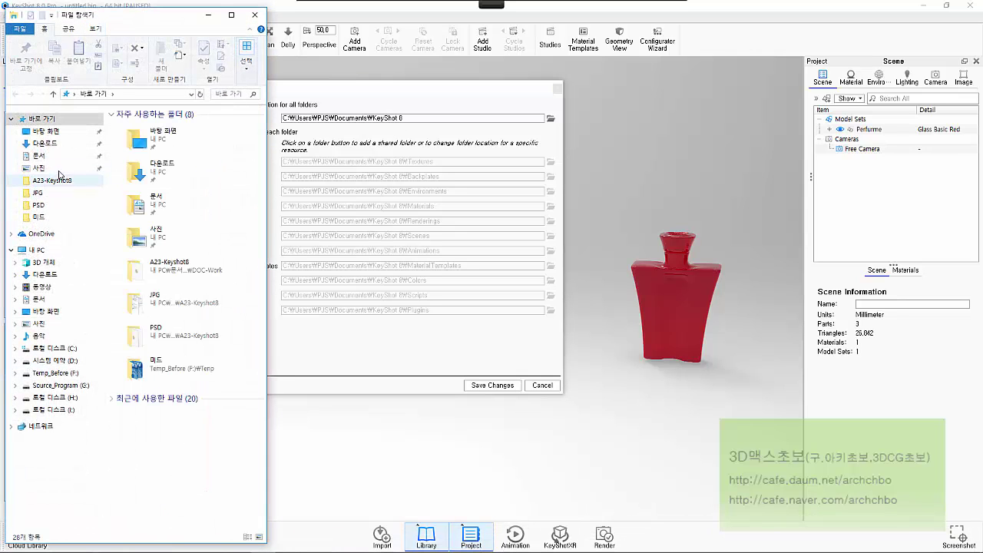
{"action": "left_click", "coordinate": [43, 156]}
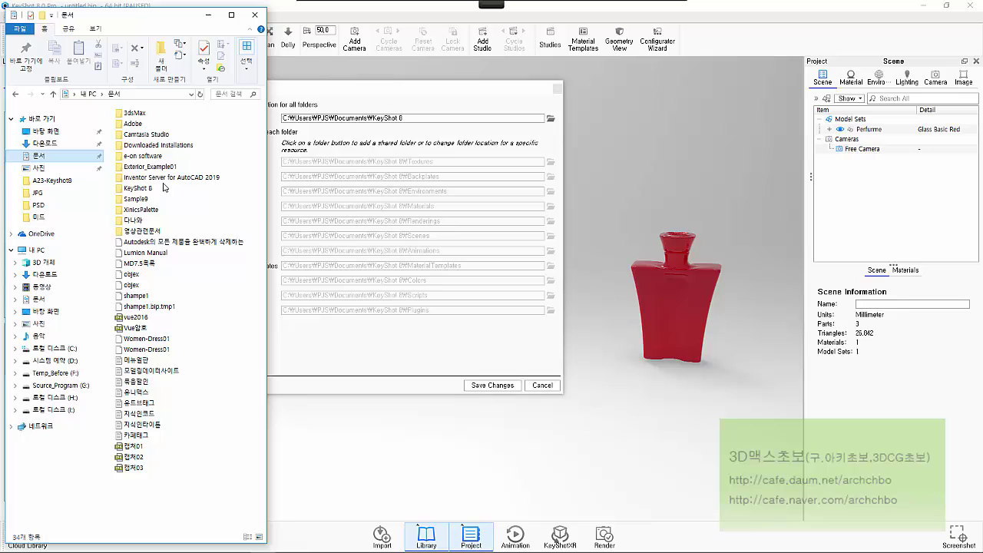
{"action": "double_click", "coordinate": [169, 188]}
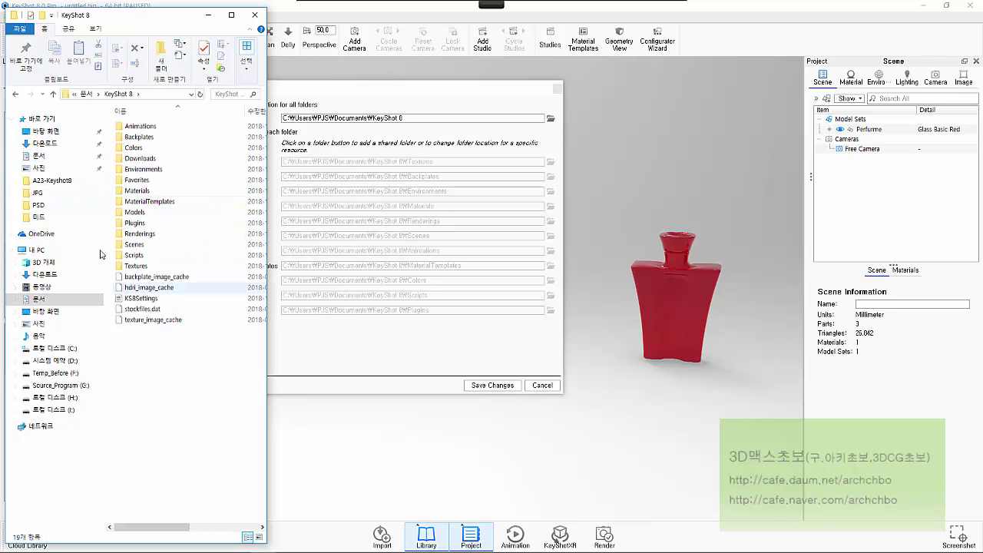
{"action": "left_click", "coordinate": [255, 14]}
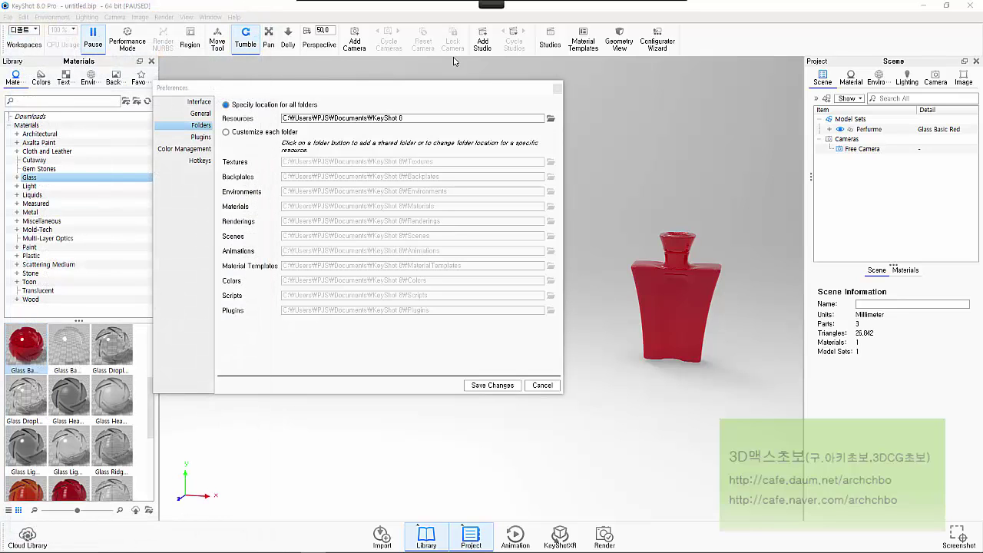
{"action": "left_click", "coordinate": [558, 90]}
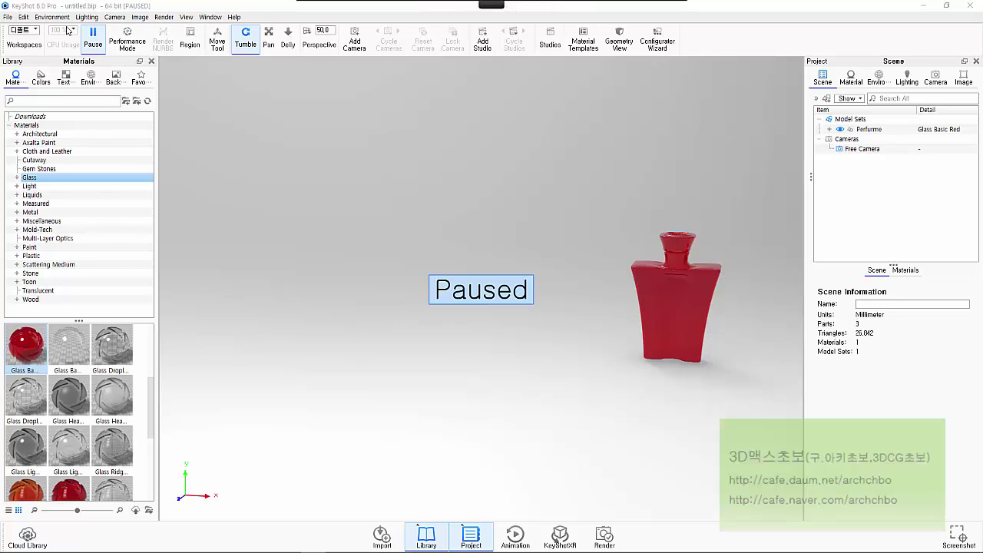
Step: Circle the menu bar with the annotation pen and label it with a handwritten "Menu" note
{"action": "mouse_move", "coordinate": [342, 4]}
{"action": "left_click", "coordinate": [344, 22]}
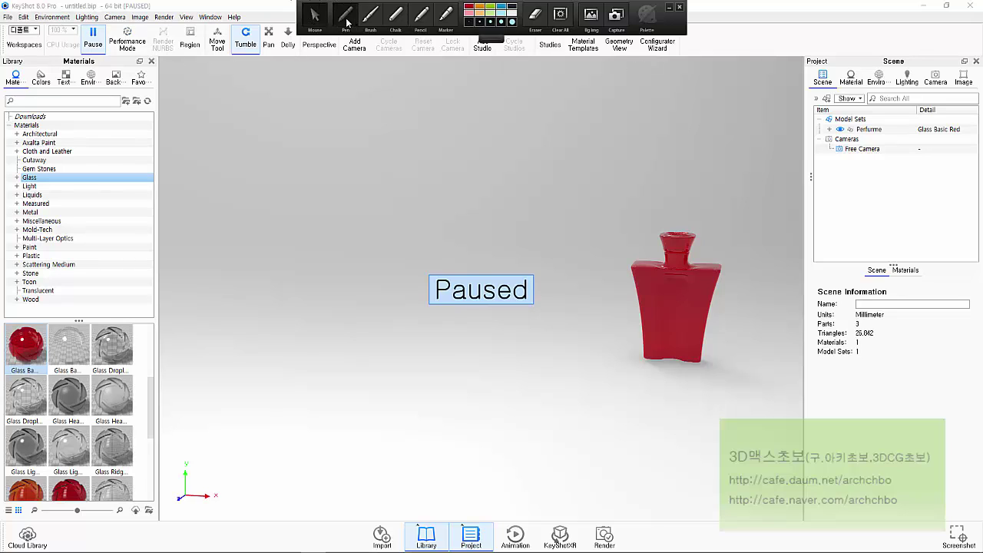
{"action": "mouse_move", "coordinate": [2, 25]}
{"action": "left_mouse_down"}
{"action": "mouse_move", "coordinate": [209, 30]}
{"action": "mouse_move", "coordinate": [252, 18]}
{"action": "mouse_move", "coordinate": [169, 6]}
{"action": "mouse_move", "coordinate": [8, 11]}
{"action": "mouse_move", "coordinate": [238, 23]}
{"action": "mouse_move", "coordinate": [315, 65]}
{"action": "mouse_move", "coordinate": [335, 93]}
{"action": "mouse_move", "coordinate": [451, 130]}
{"action": "left_mouse_up"}
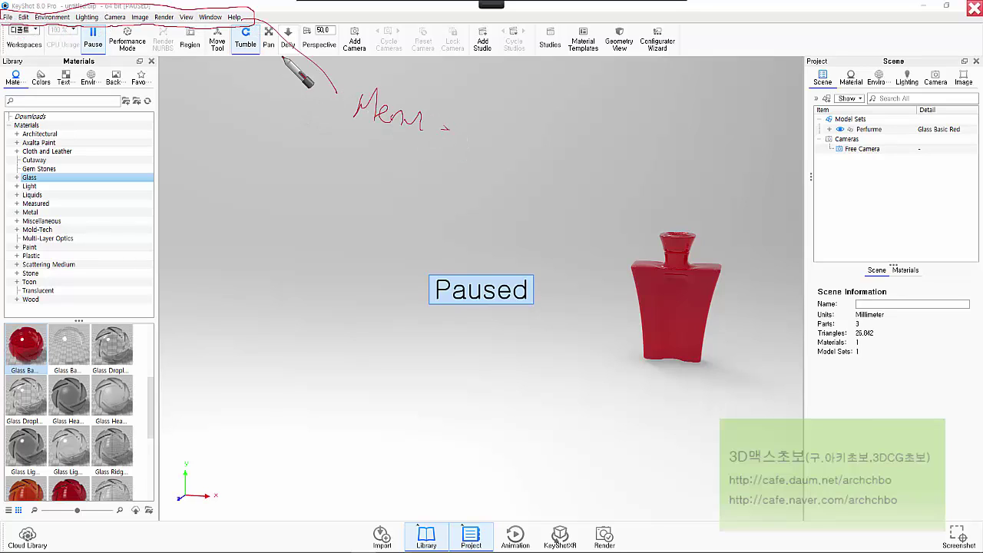
Step: Circle the ribbon, link it with a line to a handwritten "Ribbon" label, and underline the label
{"action": "mouse_move", "coordinate": [4, 28]}
{"action": "left_mouse_down"}
{"action": "mouse_move", "coordinate": [7, 64]}
{"action": "mouse_move", "coordinate": [538, 63]}
{"action": "mouse_move", "coordinate": [682, 52]}
{"action": "mouse_move", "coordinate": [538, 20]}
{"action": "mouse_move", "coordinate": [6, 28]}
{"action": "left_mouse_up"}
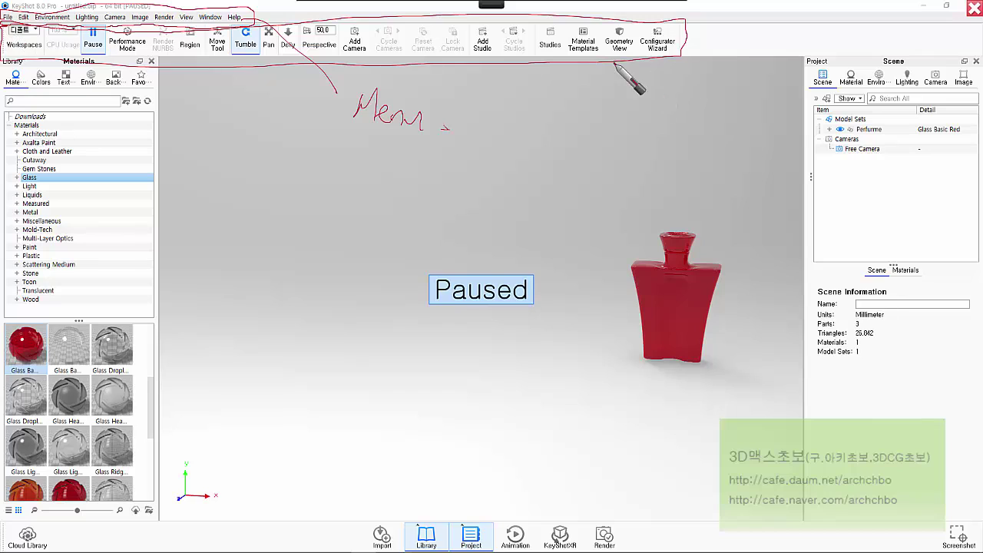
{"action": "left_click_drag", "start_coordinate": [601, 56], "coordinate": [591, 98]}
{"action": "left_click_drag", "start_coordinate": [566, 95], "coordinate": [605, 98]}
{"action": "mouse_move", "coordinate": [552, 123]}
{"action": "left_mouse_down"}
{"action": "mouse_move", "coordinate": [572, 154]}
{"action": "mouse_move", "coordinate": [592, 130]}
{"action": "left_mouse_up"}
{"action": "left_click_drag", "start_coordinate": [582, 154], "coordinate": [589, 150]}
{"action": "mouse_move", "coordinate": [599, 113]}
{"action": "left_mouse_down"}
{"action": "mouse_move", "coordinate": [696, 151]}
{"action": "mouse_move", "coordinate": [618, 146]}
{"action": "left_mouse_up"}
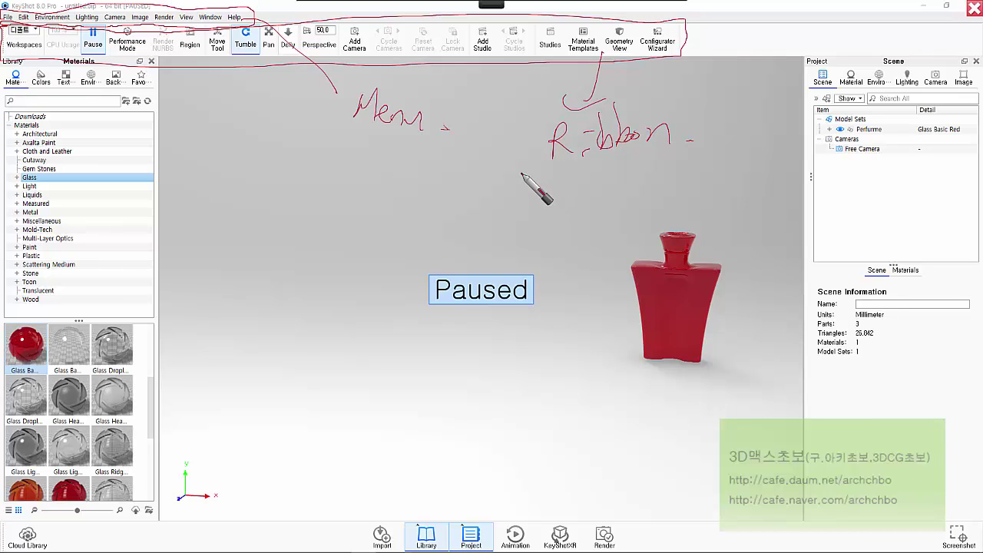
{"action": "left_click_drag", "start_coordinate": [552, 161], "coordinate": [685, 147]}
{"action": "left_click_drag", "start_coordinate": [695, 136], "coordinate": [708, 141]}
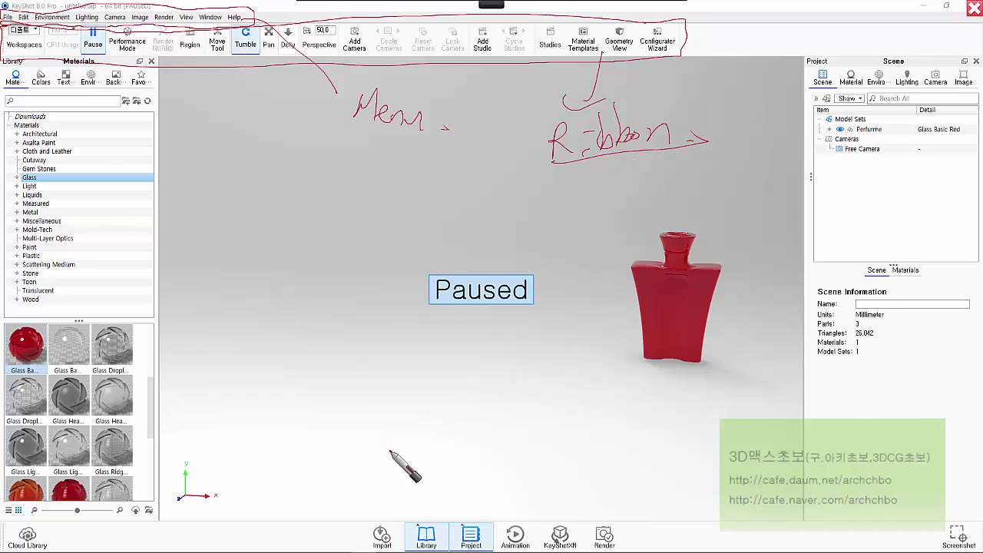
Step: Circle the command strip from Import to Render and label it with a handwritten "Toolbar" note
{"action": "mouse_move", "coordinate": [362, 520]}
{"action": "left_mouse_down"}
{"action": "mouse_move", "coordinate": [367, 535]}
{"action": "mouse_move", "coordinate": [388, 536]}
{"action": "left_mouse_up"}
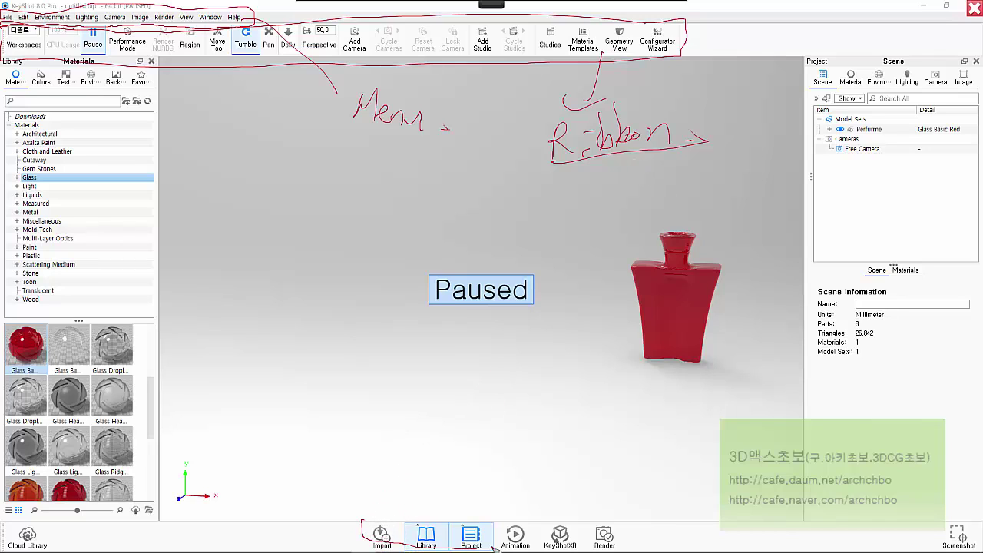
{"action": "mouse_move", "coordinate": [636, 545]}
{"action": "left_mouse_down"}
{"action": "mouse_move", "coordinate": [626, 521]}
{"action": "mouse_move", "coordinate": [355, 513]}
{"action": "mouse_move", "coordinate": [441, 465]}
{"action": "mouse_move", "coordinate": [482, 459]}
{"action": "mouse_move", "coordinate": [488, 415]}
{"action": "mouse_move", "coordinate": [522, 450]}
{"action": "mouse_move", "coordinate": [552, 433]}
{"action": "left_mouse_up"}
{"action": "left_click", "coordinate": [538, 448]}
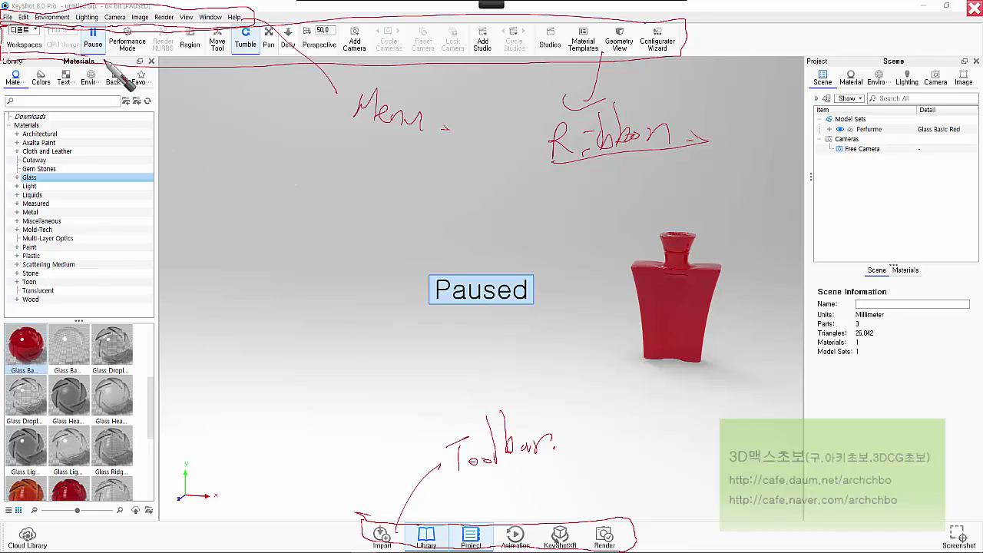
Step: Outline the material library area and link it with an arrow to a handwritten "Library 창" label
{"action": "mouse_move", "coordinate": [108, 61]}
{"action": "left_mouse_down"}
{"action": "mouse_move", "coordinate": [151, 124]}
{"action": "mouse_move", "coordinate": [154, 493]}
{"action": "mouse_move", "coordinate": [4, 465]}
{"action": "left_mouse_up"}
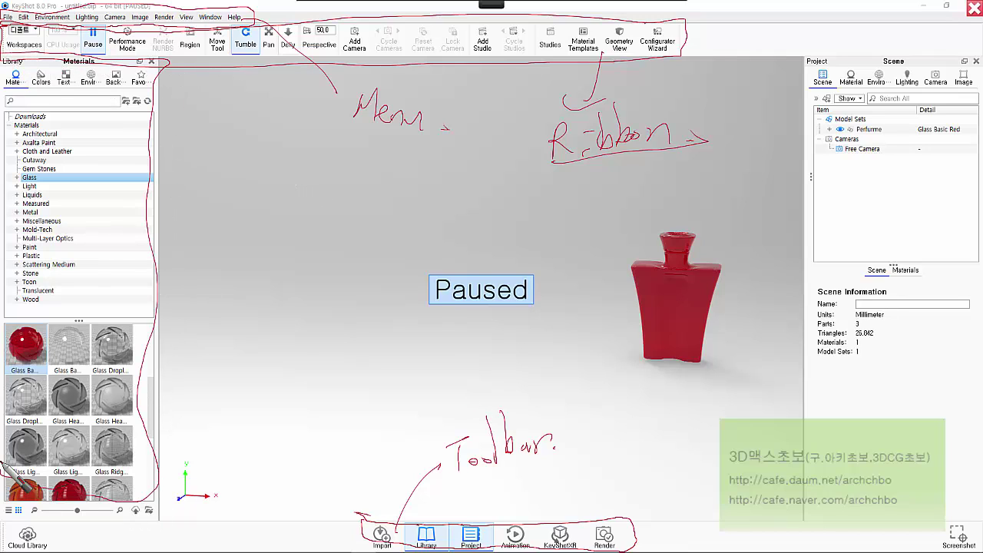
{"action": "left_click_drag", "start_coordinate": [117, 258], "coordinate": [231, 248]}
{"action": "mouse_move", "coordinate": [254, 213]}
{"action": "left_mouse_down"}
{"action": "mouse_move", "coordinate": [258, 249]}
{"action": "mouse_move", "coordinate": [311, 232]}
{"action": "mouse_move", "coordinate": [303, 261]}
{"action": "mouse_move", "coordinate": [347, 225]}
{"action": "mouse_move", "coordinate": [371, 244]}
{"action": "left_mouse_up"}
{"action": "left_click", "coordinate": [230, 227]}
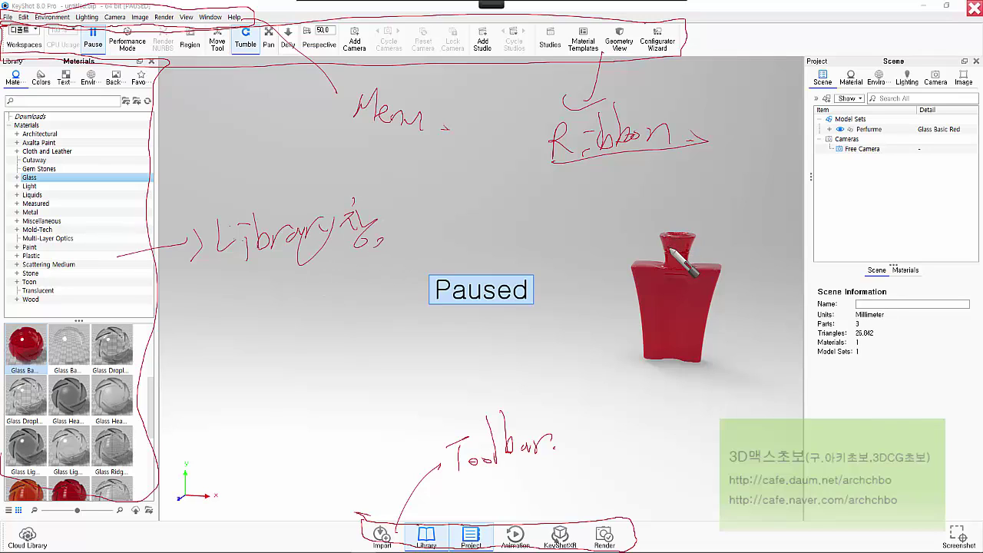
Step: Outline the scene and project area and link it to a handwritten "Project 창" label
{"action": "mouse_move", "coordinate": [805, 59]}
{"action": "left_mouse_down"}
{"action": "mouse_move", "coordinate": [860, 58]}
{"action": "mouse_move", "coordinate": [969, 107]}
{"action": "mouse_move", "coordinate": [958, 376]}
{"action": "mouse_move", "coordinate": [933, 388]}
{"action": "mouse_move", "coordinate": [779, 163]}
{"action": "mouse_move", "coordinate": [834, 385]}
{"action": "mouse_move", "coordinate": [962, 394]}
{"action": "left_mouse_up"}
{"action": "left_click_drag", "start_coordinate": [819, 394], "coordinate": [757, 421]}
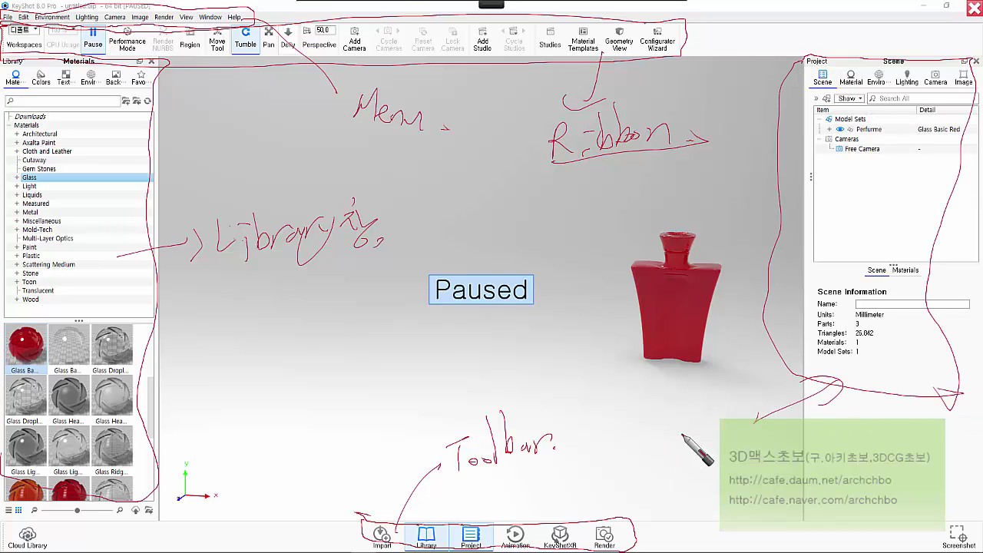
{"action": "mouse_move", "coordinate": [679, 436]}
{"action": "left_mouse_down"}
{"action": "mouse_move", "coordinate": [768, 441]}
{"action": "mouse_move", "coordinate": [833, 415]}
{"action": "mouse_move", "coordinate": [858, 432]}
{"action": "left_mouse_up"}
{"action": "left_click", "coordinate": [873, 439]}
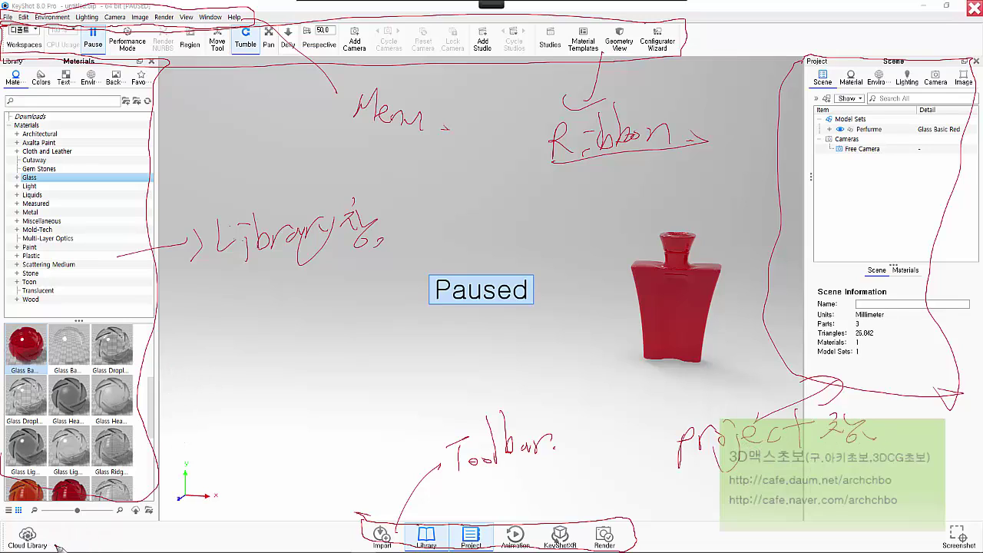
Step: Outline the whole toolbar strip including Cloud Library and Screenshot, and clear all annotations from the screen
{"action": "mouse_move", "coordinate": [58, 546]}
{"action": "left_mouse_down"}
{"action": "mouse_move", "coordinate": [53, 515]}
{"action": "mouse_move", "coordinate": [966, 518]}
{"action": "left_mouse_up"}
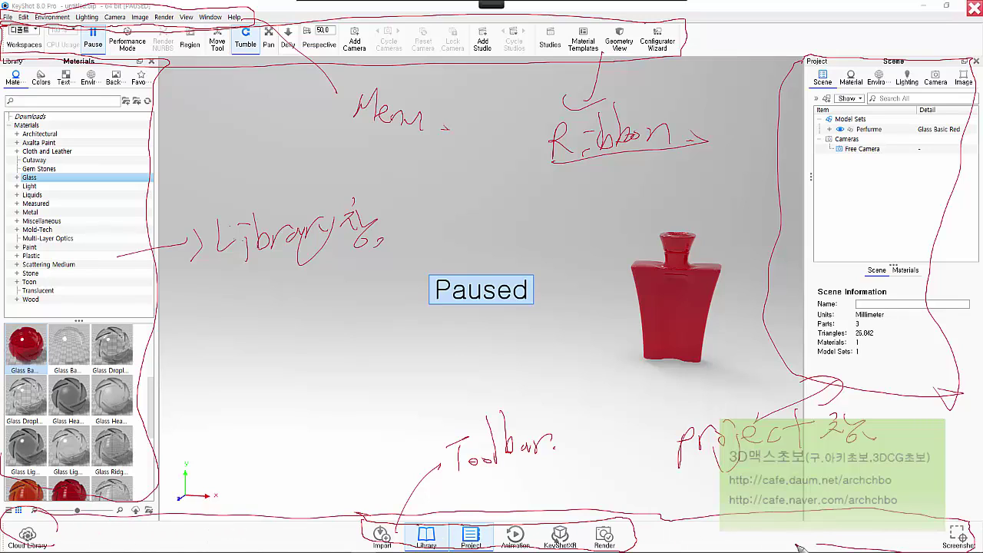
{"action": "left_click_drag", "start_coordinate": [799, 547], "coordinate": [737, 548]}
{"action": "left_click_drag", "start_coordinate": [557, 469], "coordinate": [537, 460]}
{"action": "mouse_move", "coordinate": [503, 3]}
{"action": "left_click", "coordinate": [318, 25]}
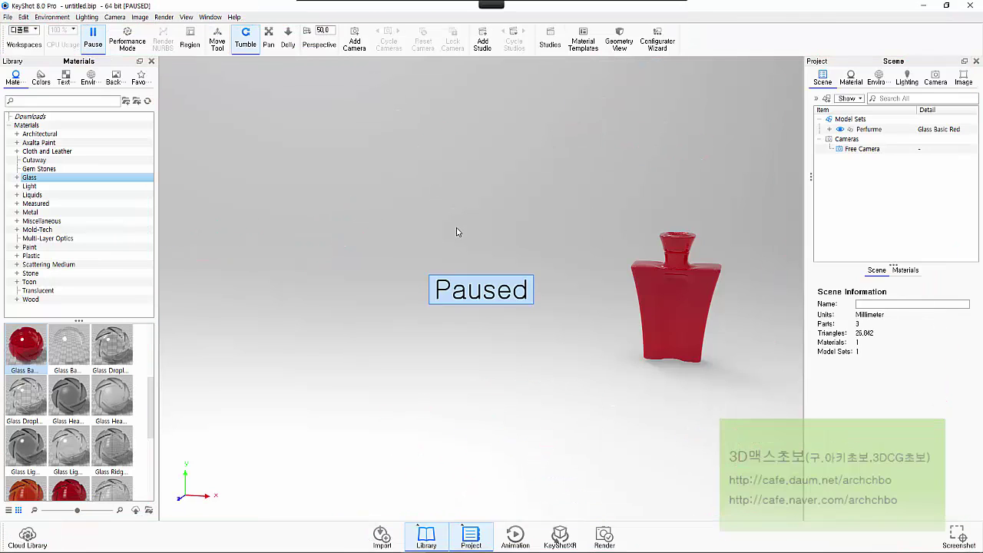
Step: Hide and restore the Project window, and briefly resume the real-time rendering before pausing it again
{"action": "key", "text": "space"}
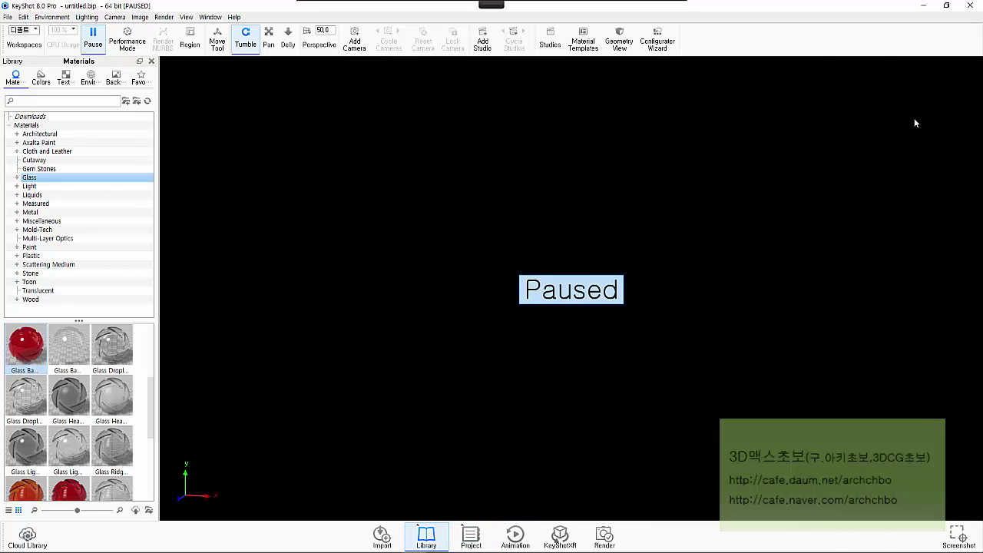
{"action": "key", "text": "space"}
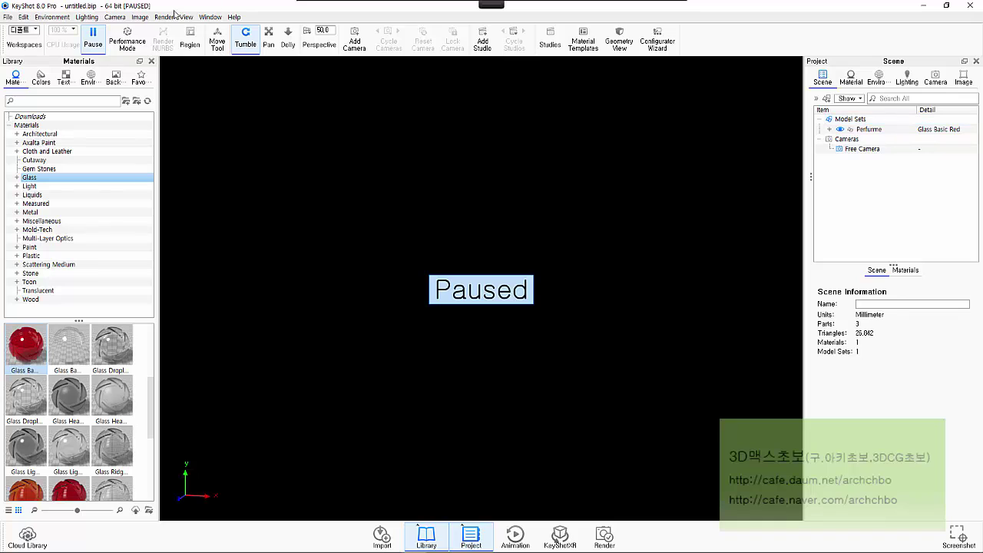
{"action": "left_click", "coordinate": [101, 43]}
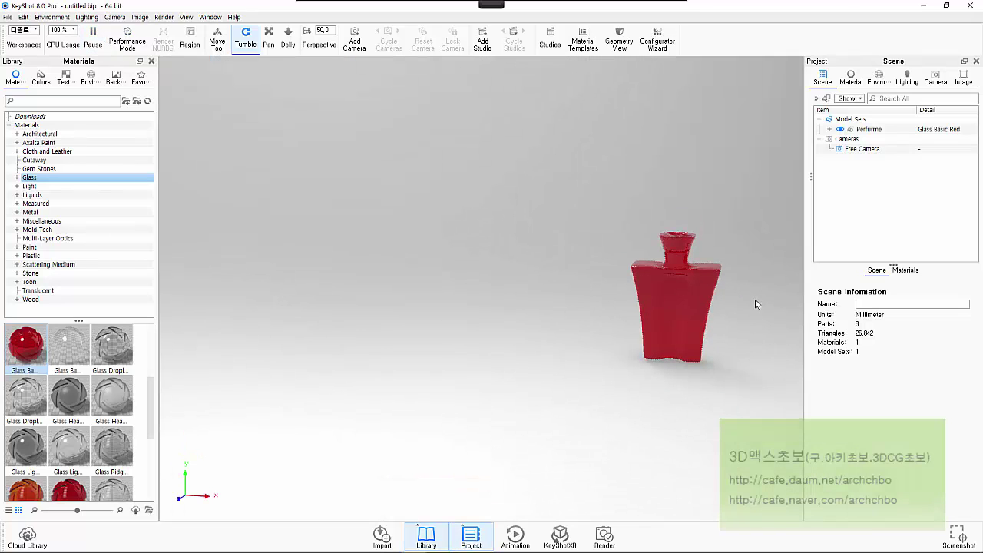
{"action": "left_click", "coordinate": [93, 40]}
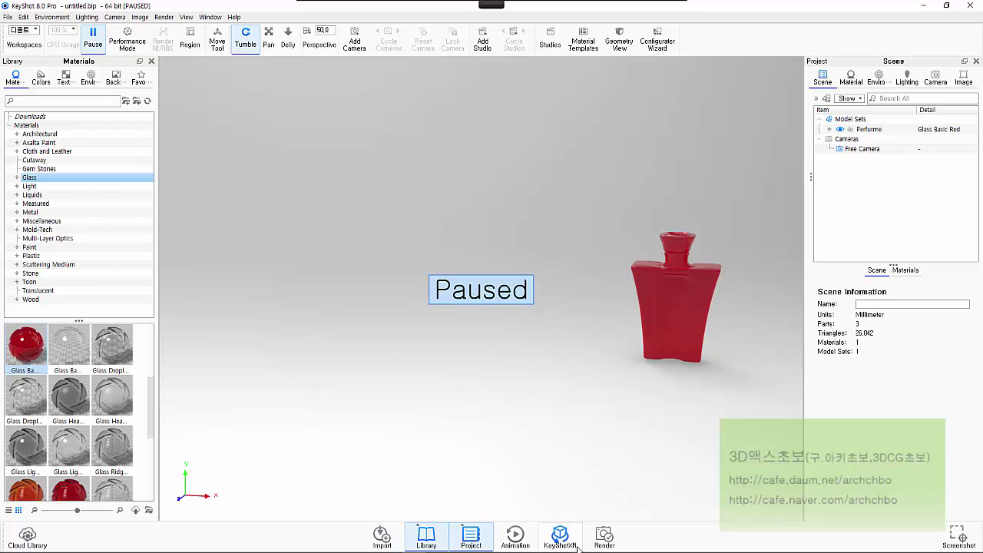
Step: Look through the window display options and hide the toolbar
{"action": "left_click", "coordinate": [217, 18]}
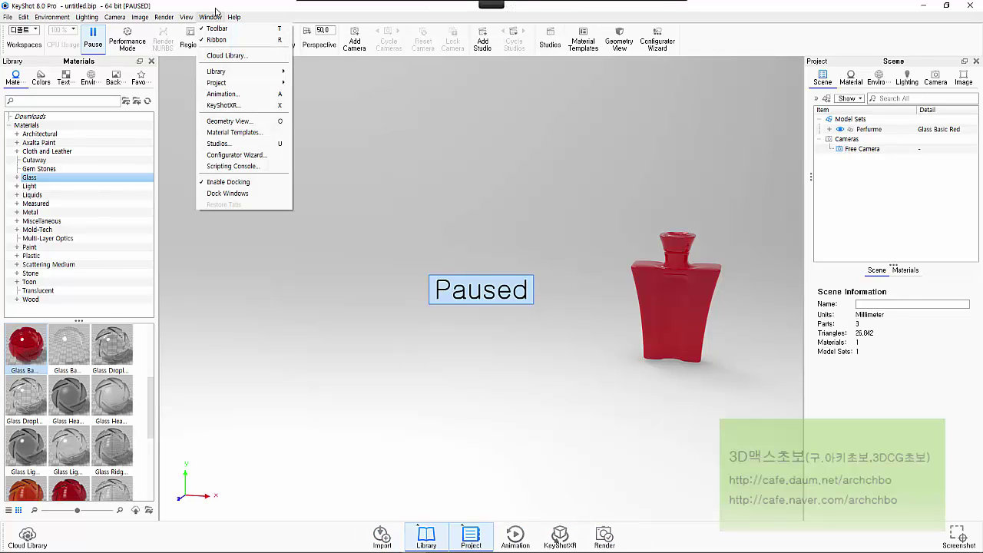
{"action": "left_click", "coordinate": [357, 113]}
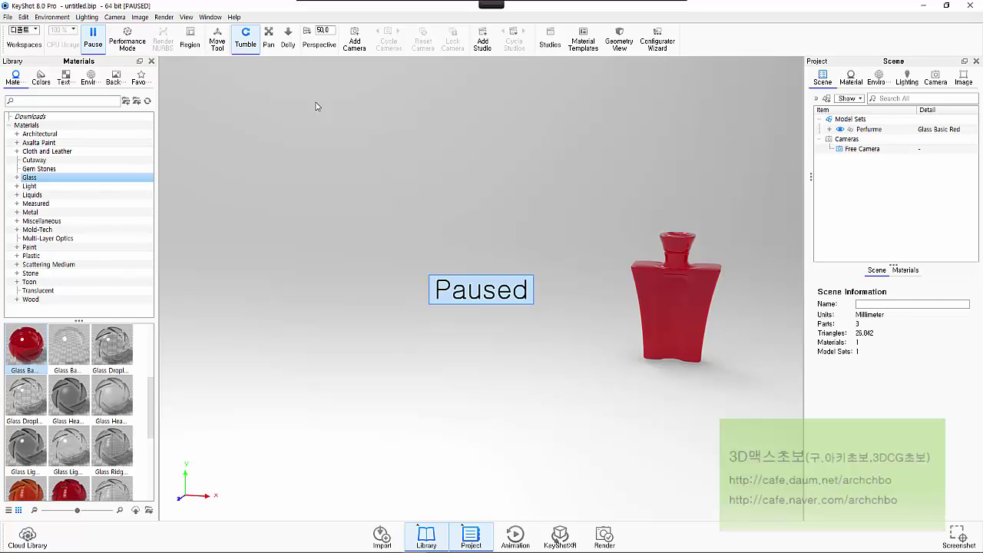
{"action": "left_click", "coordinate": [210, 17]}
{"action": "left_click", "coordinate": [224, 35]}
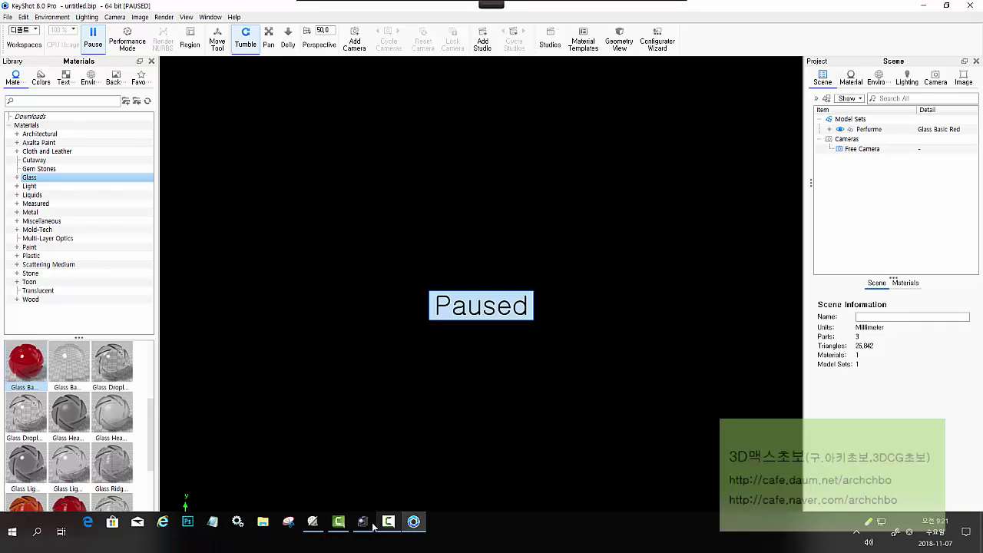
Step: Minimize the screen recorder window, resume the real-time rendering, and show the toolbar again
{"action": "left_click", "coordinate": [388, 524]}
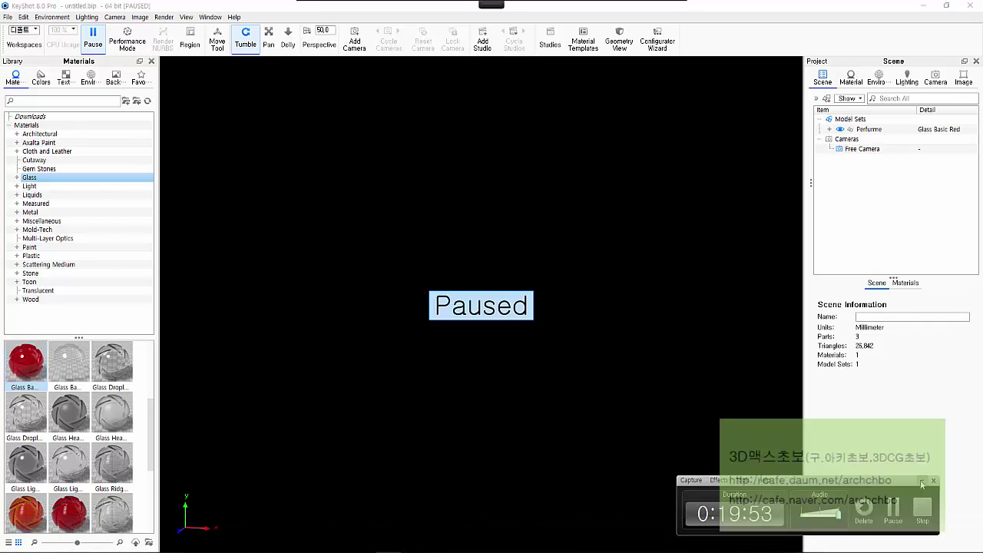
{"action": "left_click", "coordinate": [922, 482]}
{"action": "left_click", "coordinate": [93, 36]}
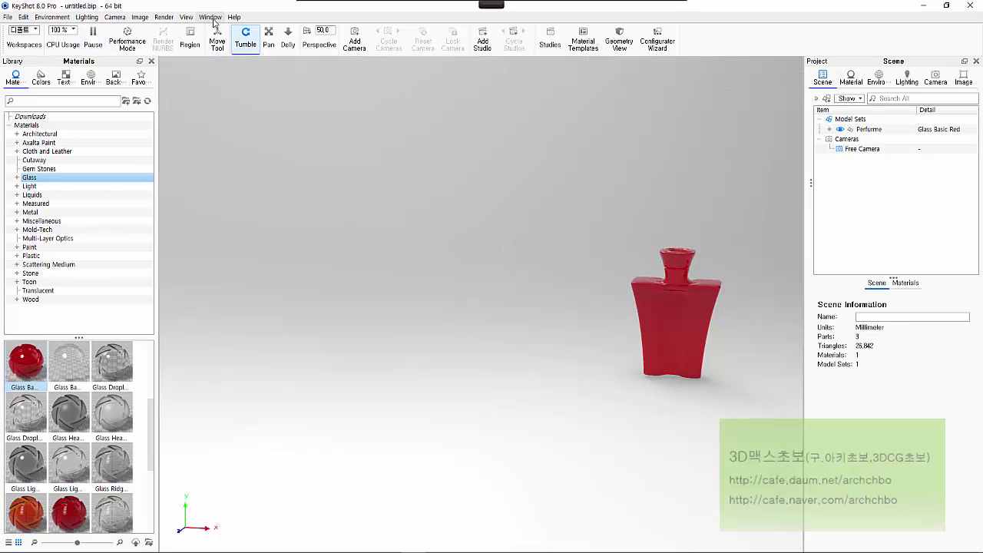
{"action": "left_click", "coordinate": [212, 18]}
{"action": "left_click", "coordinate": [223, 35]}
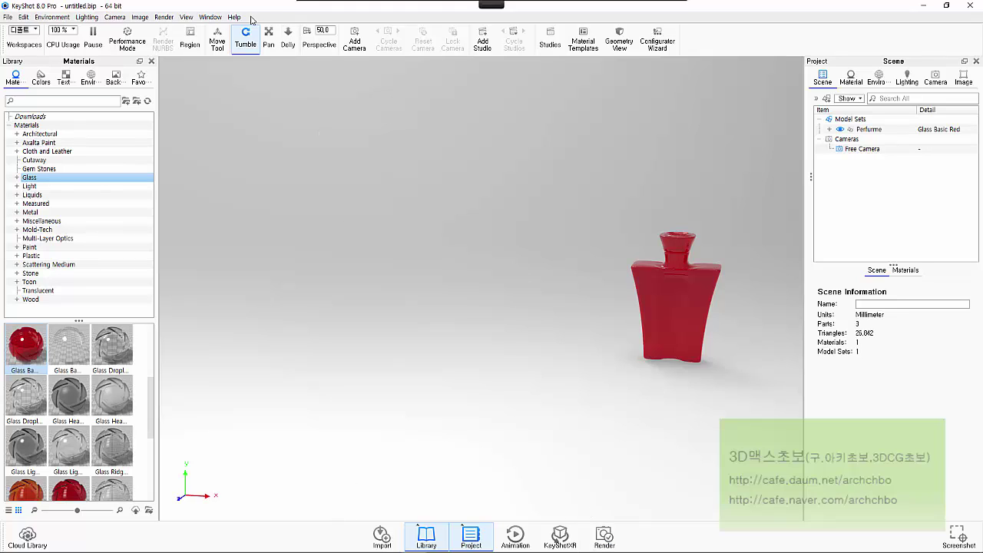
Step: Hide the ribbon and show it again
{"action": "left_click", "coordinate": [210, 16]}
{"action": "left_click", "coordinate": [224, 40]}
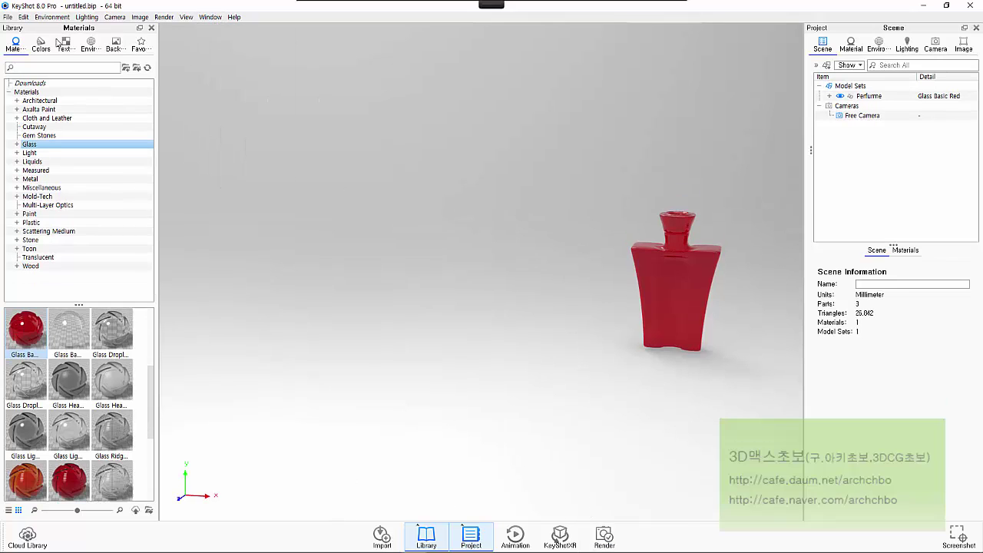
{"action": "left_click", "coordinate": [211, 17]}
{"action": "left_click", "coordinate": [222, 39]}
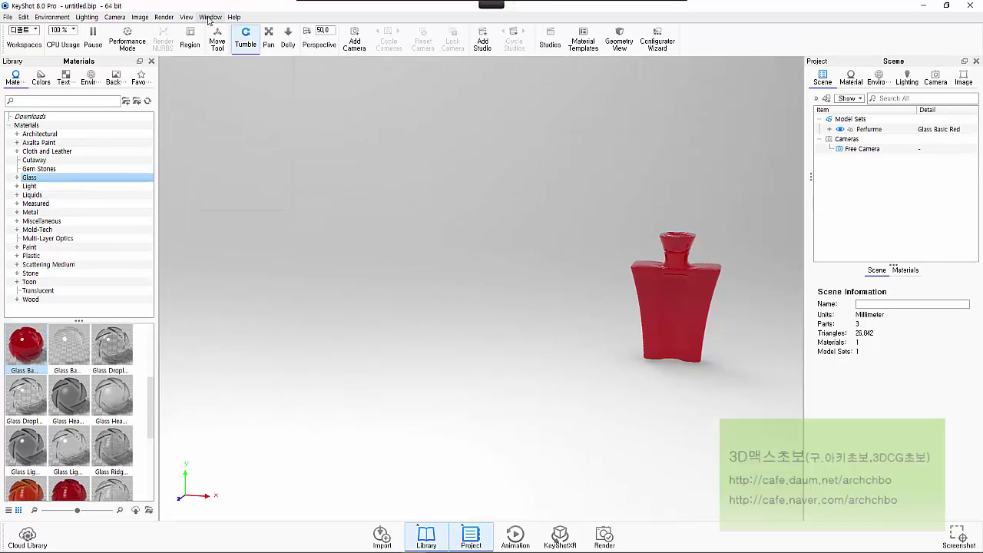
Step: Look through the window display options, including the Library entries, Geometry View and the docking settings
{"action": "left_click", "coordinate": [209, 17]}
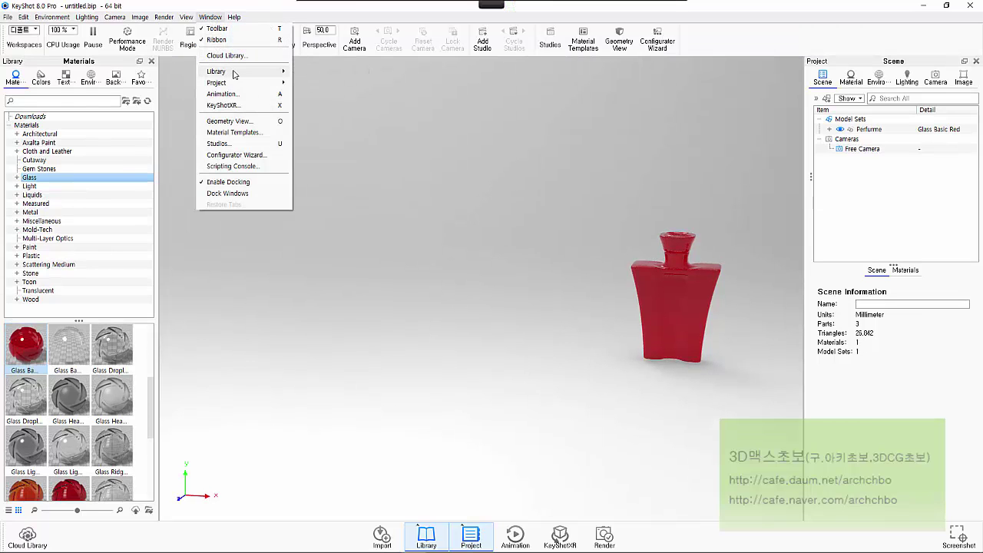
{"action": "mouse_move", "coordinate": [234, 73]}
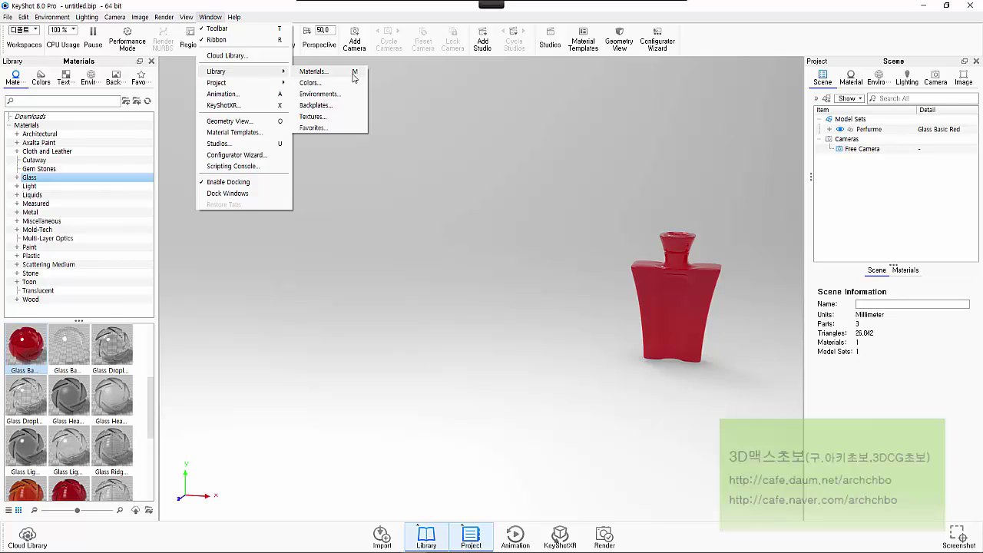
{"action": "left_click", "coordinate": [492, 150]}
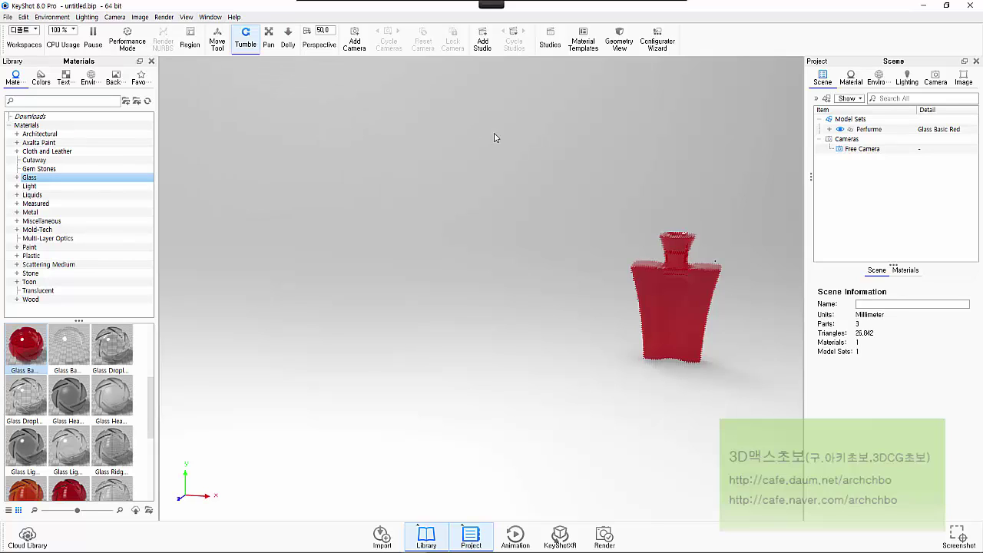
{"action": "left_click", "coordinate": [210, 17]}
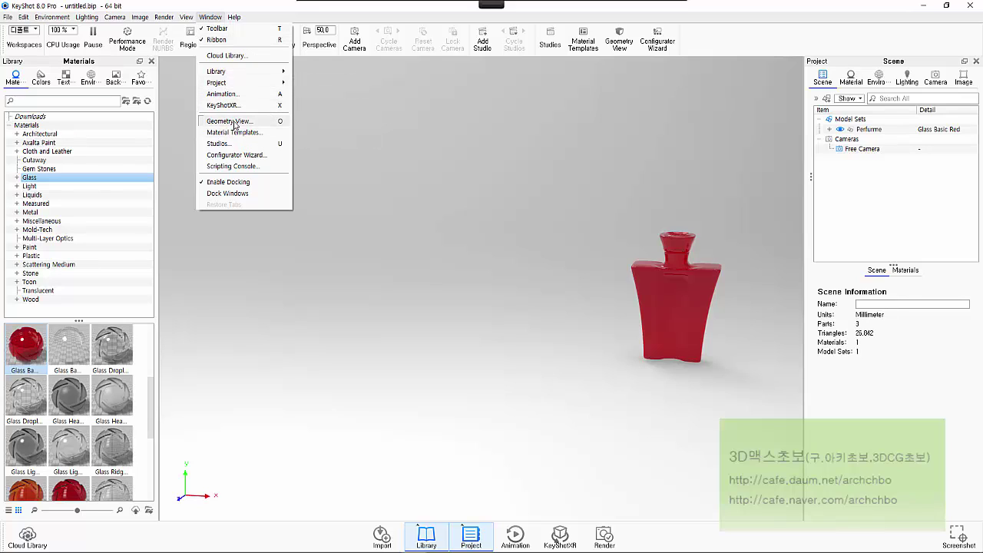
{"action": "left_click", "coordinate": [488, 121]}
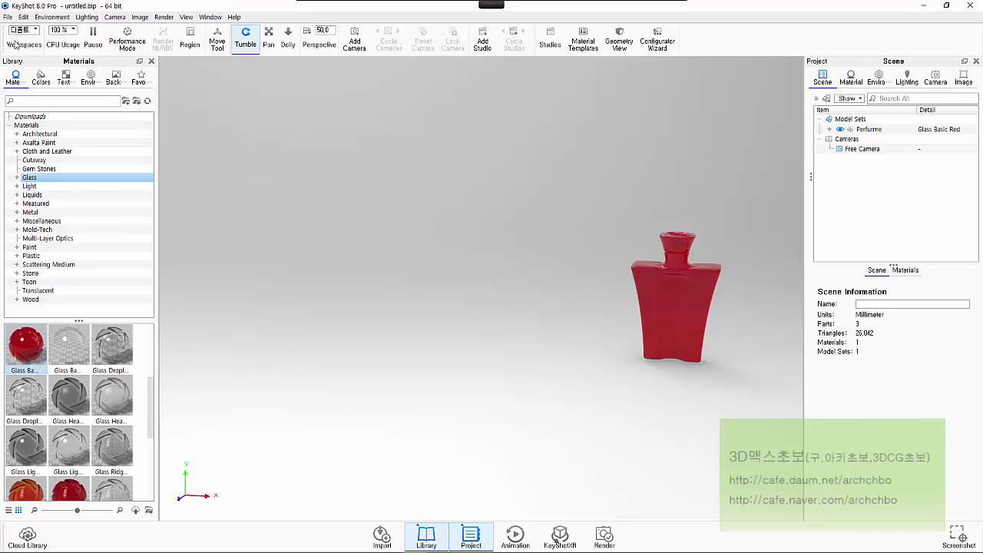
{"action": "left_click", "coordinate": [219, 19]}
{"action": "mouse_move", "coordinate": [235, 98]}
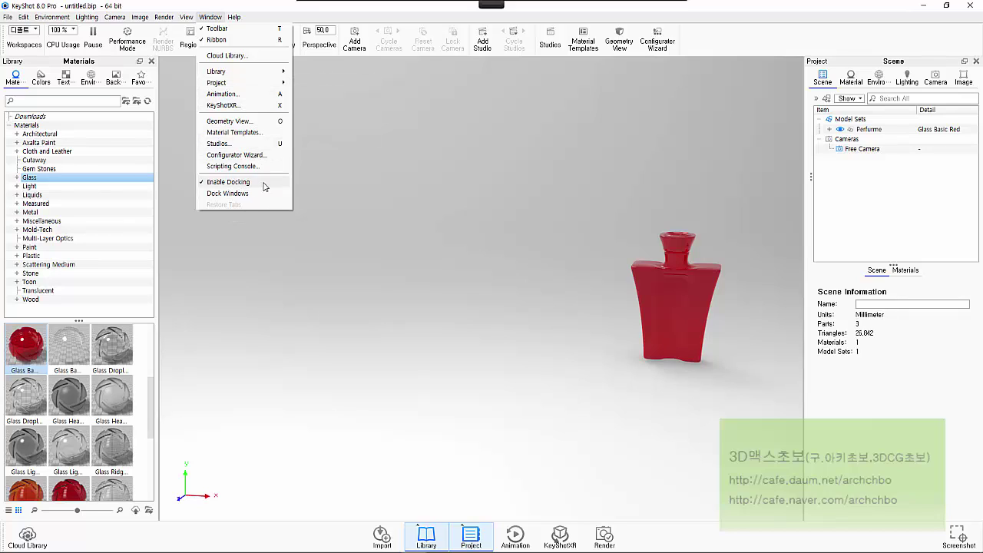
{"action": "left_click", "coordinate": [317, 189]}
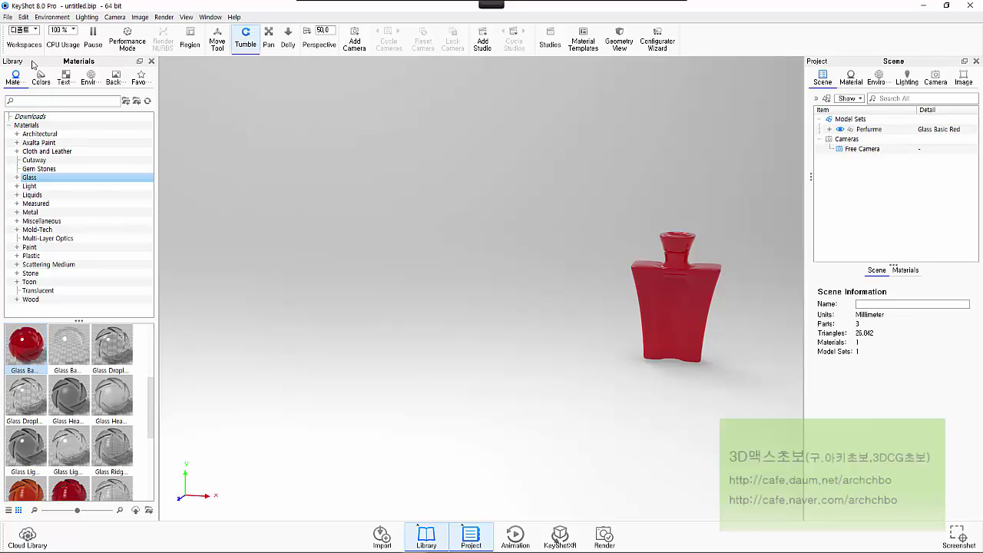
Step: Detach the Library window from its docked position and apply the Dock Windows command
{"action": "mouse_move", "coordinate": [32, 64]}
{"action": "left_mouse_down"}
{"action": "mouse_move", "coordinate": [98, 88]}
{"action": "mouse_move", "coordinate": [176, 87]}
{"action": "mouse_move", "coordinate": [66, 86]}
{"action": "mouse_move", "coordinate": [46, 77]}
{"action": "mouse_move", "coordinate": [43, 61]}
{"action": "left_mouse_up"}
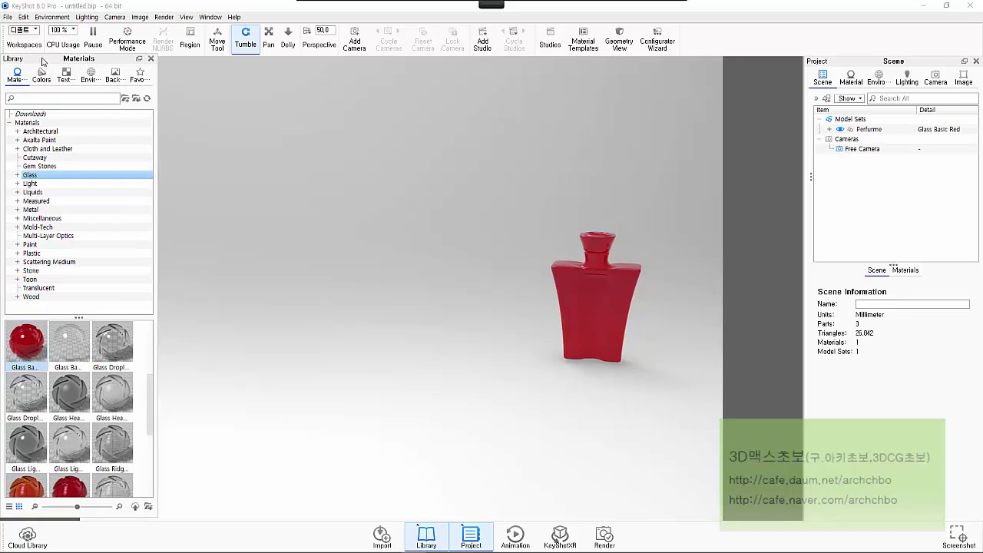
{"action": "left_click", "coordinate": [210, 16]}
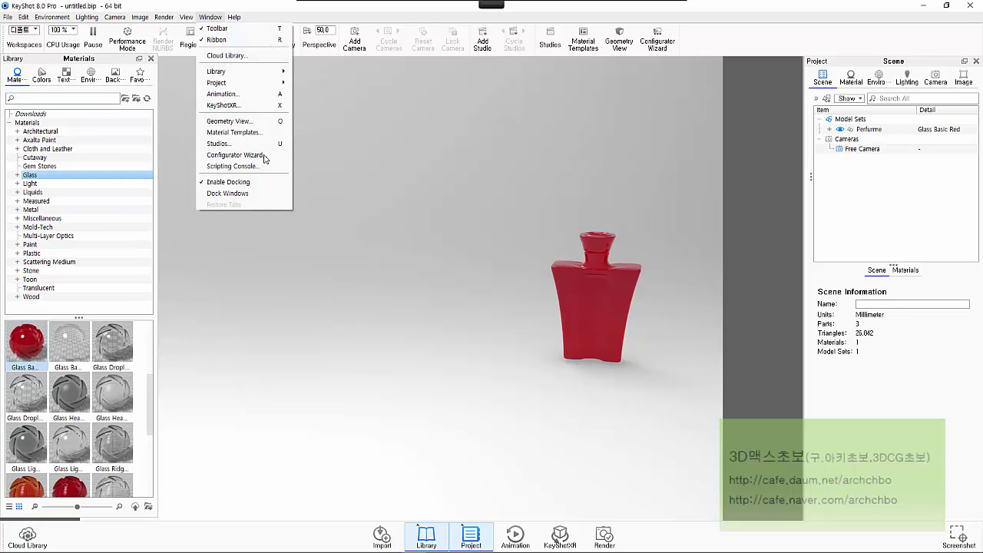
{"action": "left_click", "coordinate": [268, 192]}
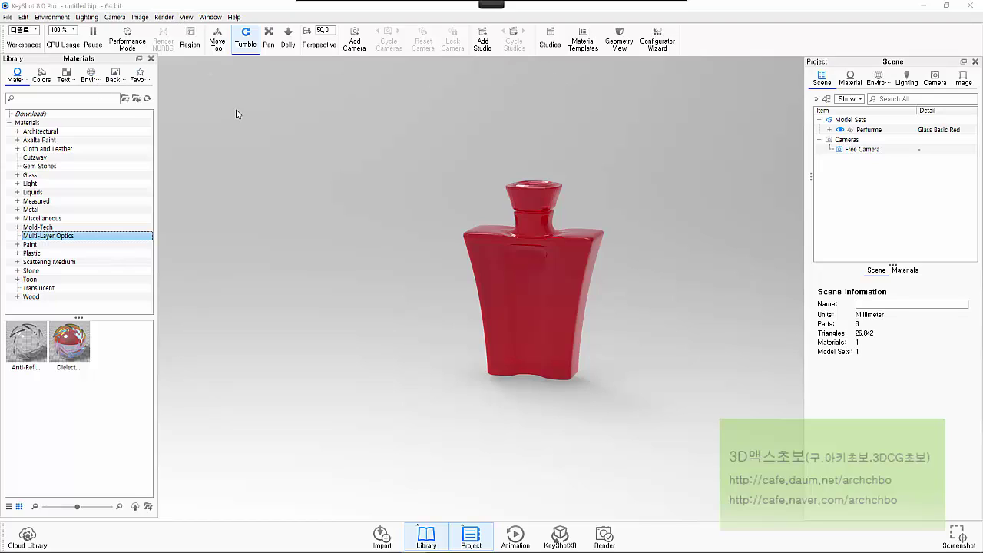
Step: Pause the real-time rendering and outline the whole real-time view area with the annotation pen
{"action": "left_click", "coordinate": [426, 119]}
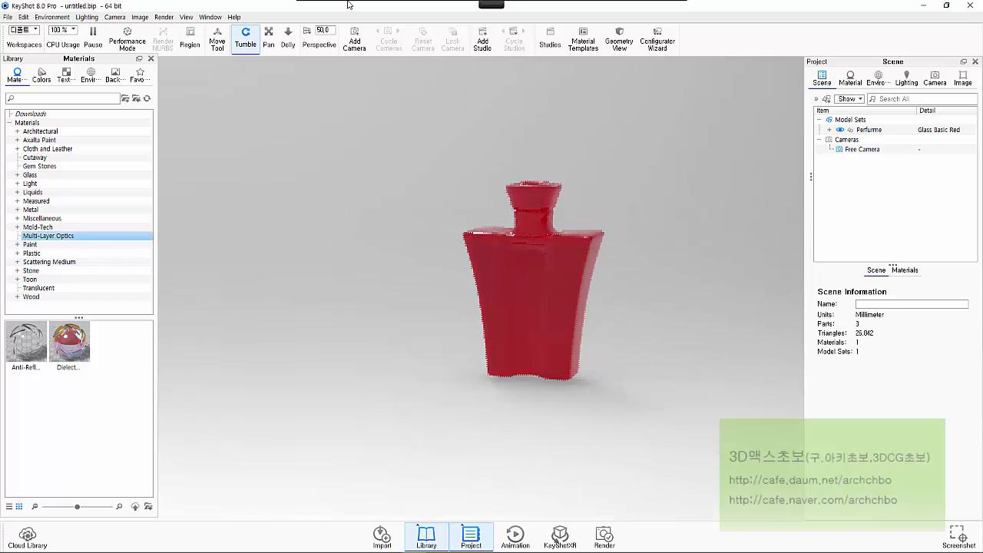
{"action": "left_click", "coordinate": [93, 36]}
{"action": "mouse_move", "coordinate": [364, 9]}
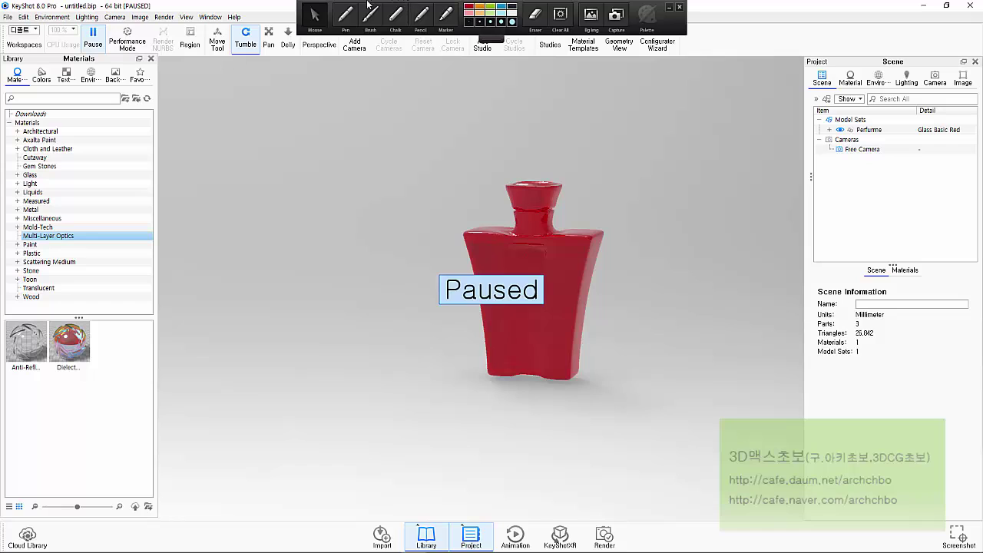
{"action": "left_click", "coordinate": [345, 15]}
{"action": "left_click_drag", "start_coordinate": [177, 60], "coordinate": [472, 72]}
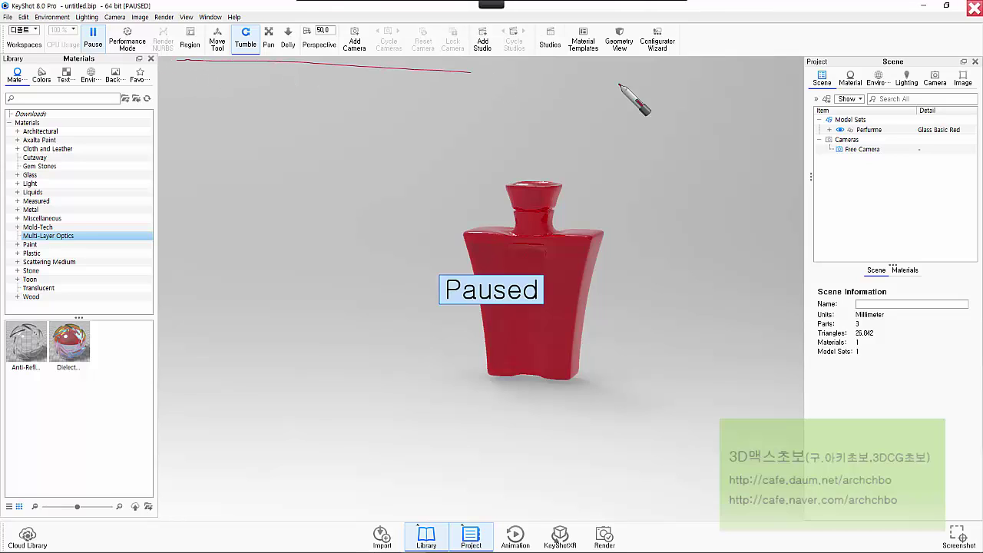
{"action": "mouse_move", "coordinate": [619, 84]}
{"action": "left_mouse_down"}
{"action": "mouse_move", "coordinate": [763, 246]}
{"action": "mouse_move", "coordinate": [737, 502]}
{"action": "mouse_move", "coordinate": [261, 487]}
{"action": "mouse_move", "coordinate": [166, 339]}
{"action": "mouse_move", "coordinate": [179, 65]}
{"action": "left_mouse_up"}
Step: Handwrite "Real-Time view" and "pre view" notes over the view, circle the bottle, and leave annotation mode with the drawings cleared
{"action": "mouse_move", "coordinate": [256, 119]}
{"action": "left_mouse_down"}
{"action": "mouse_move", "coordinate": [267, 165]}
{"action": "mouse_move", "coordinate": [289, 142]}
{"action": "mouse_move", "coordinate": [393, 98]}
{"action": "mouse_move", "coordinate": [419, 119]}
{"action": "mouse_move", "coordinate": [600, 79]}
{"action": "left_mouse_up"}
{"action": "mouse_move", "coordinate": [322, 204]}
{"action": "left_mouse_down"}
{"action": "mouse_move", "coordinate": [331, 192]}
{"action": "mouse_move", "coordinate": [341, 198]}
{"action": "mouse_move", "coordinate": [367, 165]}
{"action": "mouse_move", "coordinate": [445, 154]}
{"action": "mouse_move", "coordinate": [487, 162]}
{"action": "mouse_move", "coordinate": [426, 175]}
{"action": "mouse_move", "coordinate": [459, 142]}
{"action": "mouse_move", "coordinate": [492, 135]}
{"action": "mouse_move", "coordinate": [515, 142]}
{"action": "mouse_move", "coordinate": [651, 107]}
{"action": "left_mouse_up"}
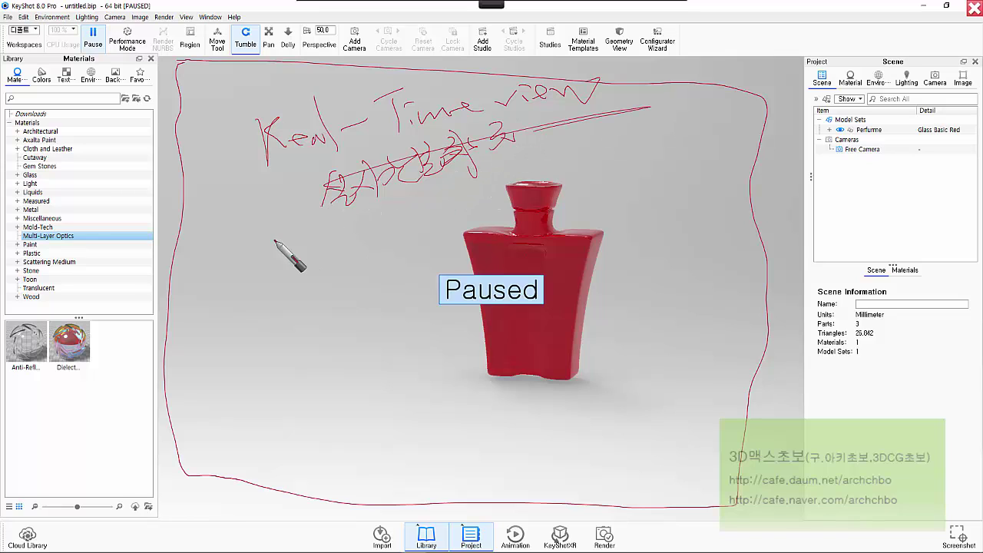
{"action": "mouse_move", "coordinate": [250, 247]}
{"action": "left_mouse_down"}
{"action": "mouse_move", "coordinate": [272, 272]}
{"action": "mouse_move", "coordinate": [311, 235]}
{"action": "mouse_move", "coordinate": [366, 240]}
{"action": "mouse_move", "coordinate": [372, 253]}
{"action": "mouse_move", "coordinate": [418, 238]}
{"action": "mouse_move", "coordinate": [427, 215]}
{"action": "mouse_move", "coordinate": [470, 200]}
{"action": "mouse_move", "coordinate": [463, 221]}
{"action": "mouse_move", "coordinate": [482, 251]}
{"action": "left_mouse_up"}
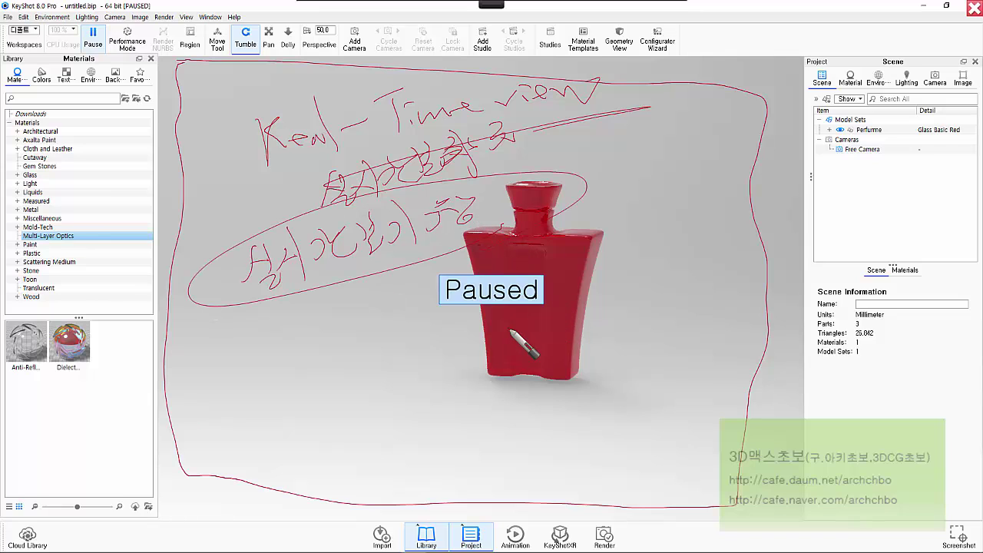
{"action": "mouse_move", "coordinate": [632, 379]}
{"action": "left_mouse_down"}
{"action": "mouse_move", "coordinate": [335, 279]}
{"action": "mouse_move", "coordinate": [568, 356]}
{"action": "left_mouse_up"}
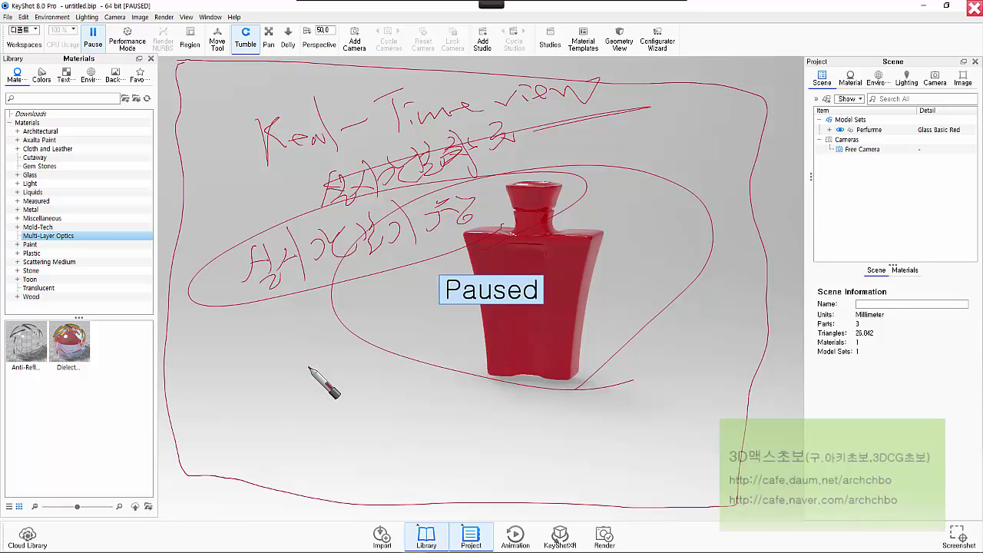
{"action": "mouse_move", "coordinate": [278, 394]}
{"action": "left_mouse_down"}
{"action": "mouse_move", "coordinate": [417, 375]}
{"action": "mouse_move", "coordinate": [437, 343]}
{"action": "mouse_move", "coordinate": [439, 314]}
{"action": "mouse_move", "coordinate": [442, 384]}
{"action": "mouse_move", "coordinate": [393, 394]}
{"action": "mouse_move", "coordinate": [415, 361]}
{"action": "left_mouse_up"}
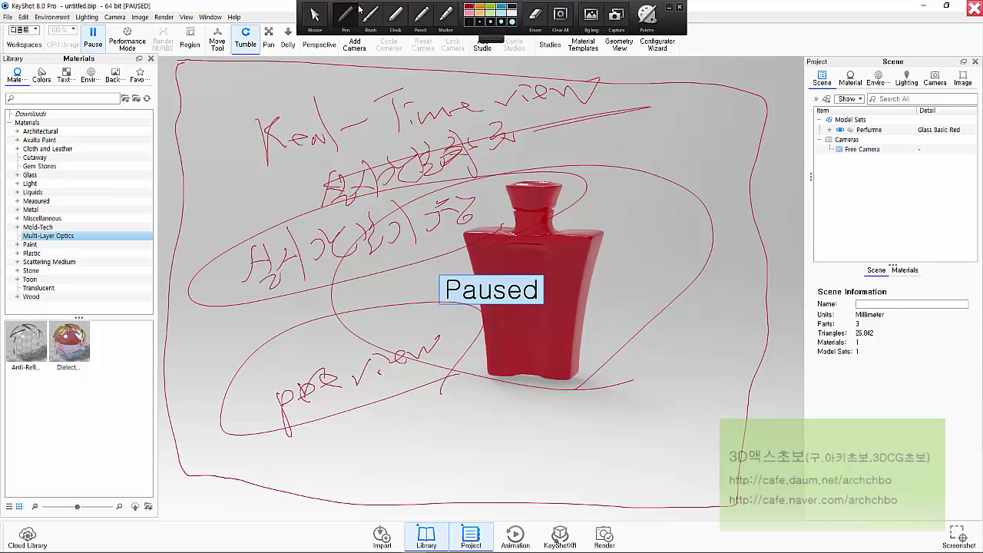
{"action": "mouse_move", "coordinate": [374, 17]}
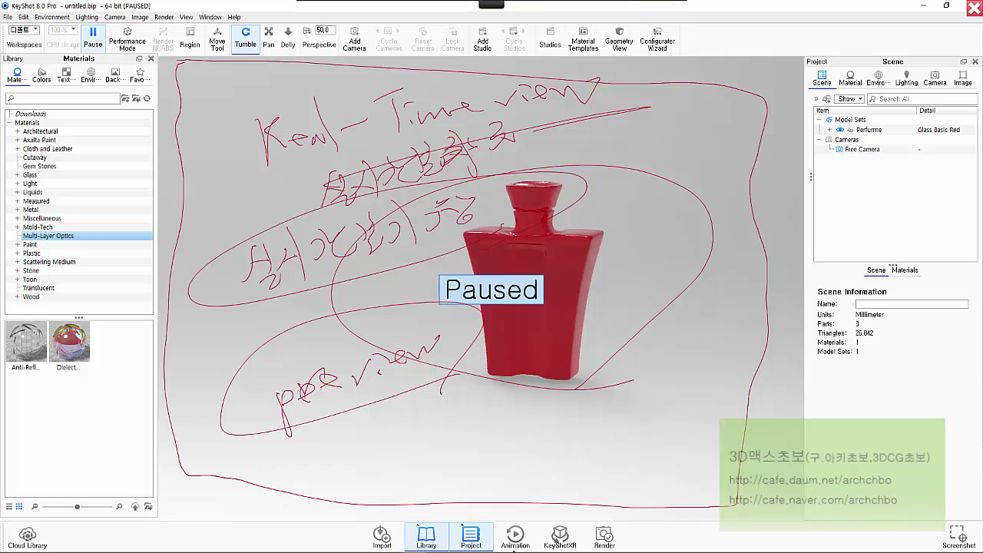
{"action": "left_click", "coordinate": [313, 14]}
{"action": "mouse_move", "coordinate": [487, 526]}
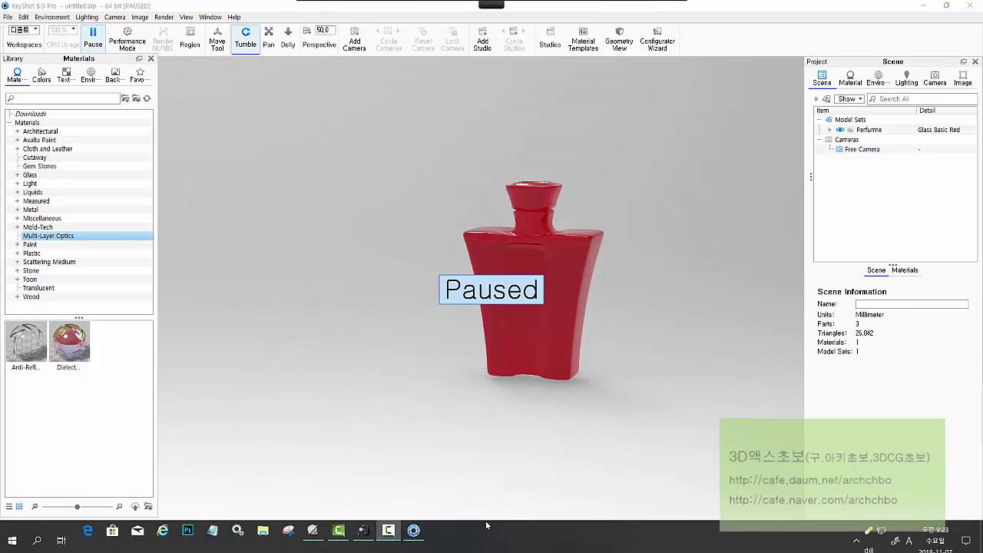